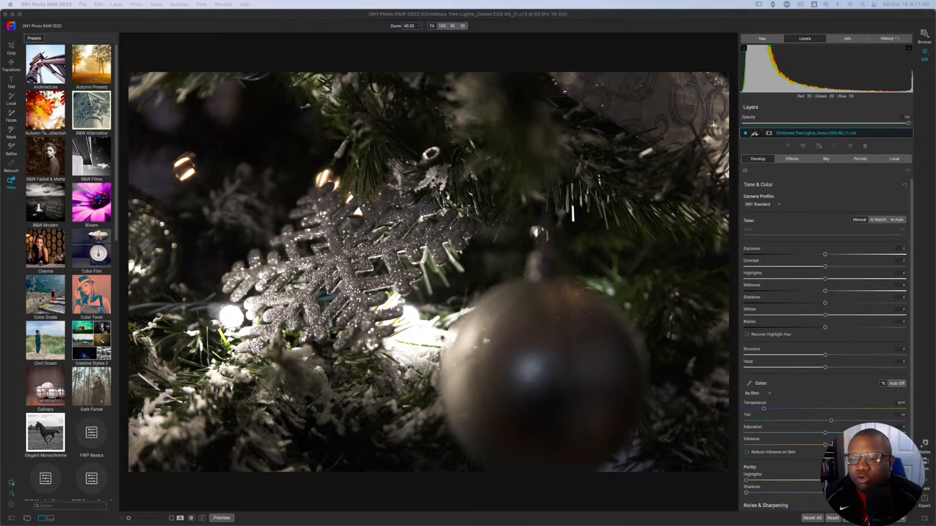
Step: Set the camera profile to ON1 Portrait and check the photo fully desaturated before resetting the saturation
left_click(779, 205)
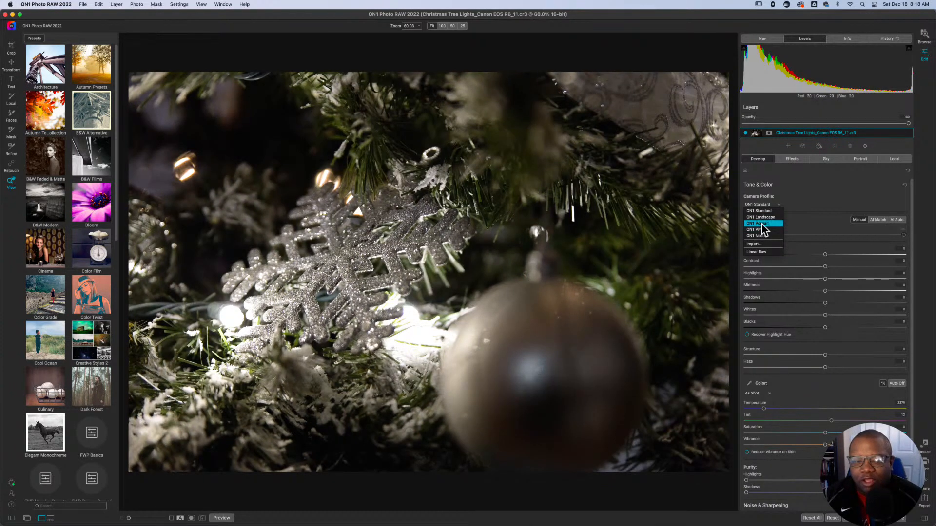
left_click(761, 223)
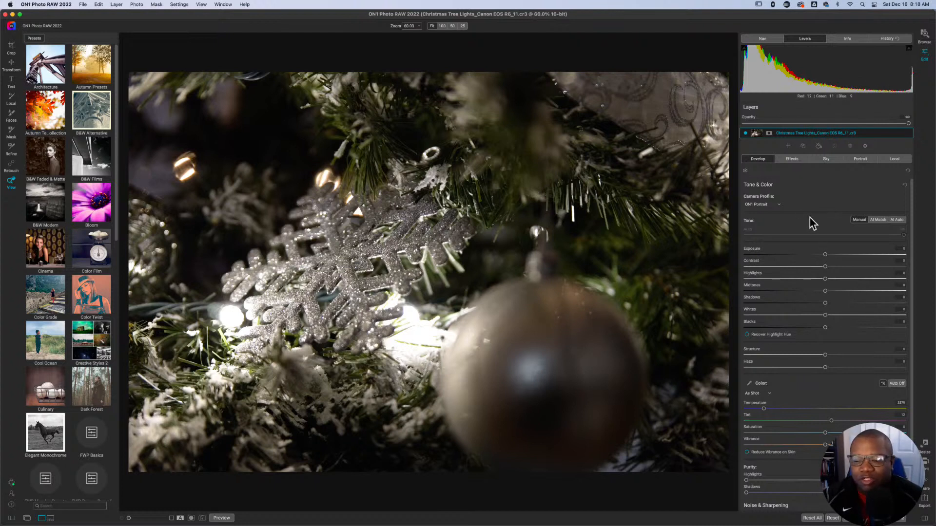
left_click_drag(825, 434, 723, 434)
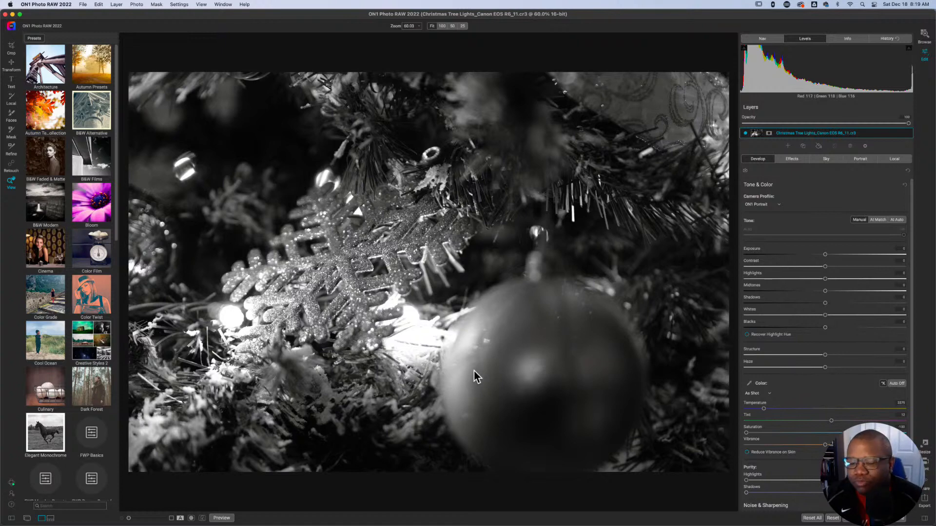
double_click(751, 433)
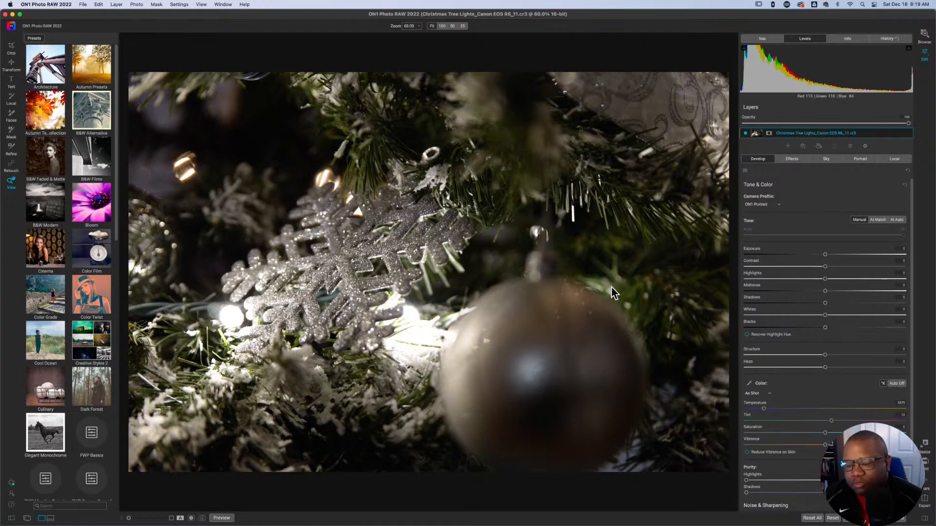
Step: Raise the exposure to about 0.3 and slightly lift the shadows and blacks, using the clipping overlay as a guide
left_click_drag(825, 254, 829, 255)
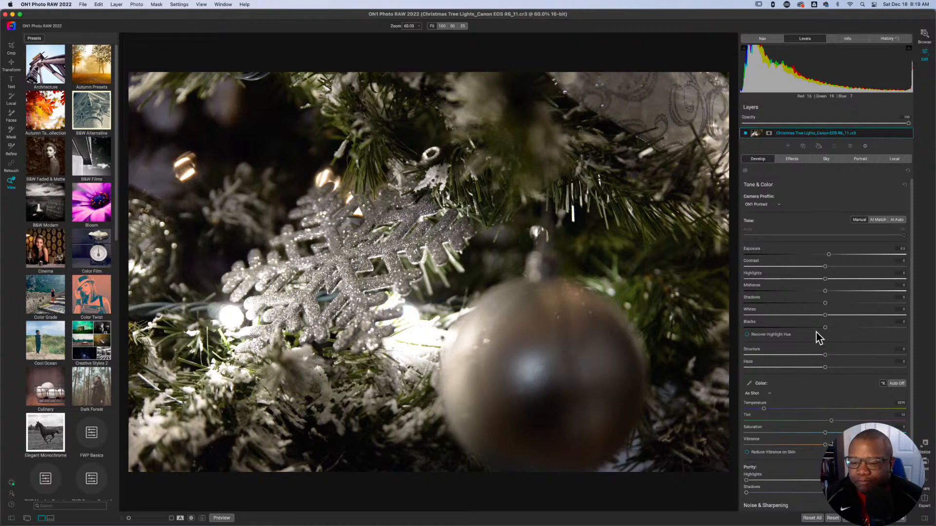
left_click_drag(825, 304, 830, 305)
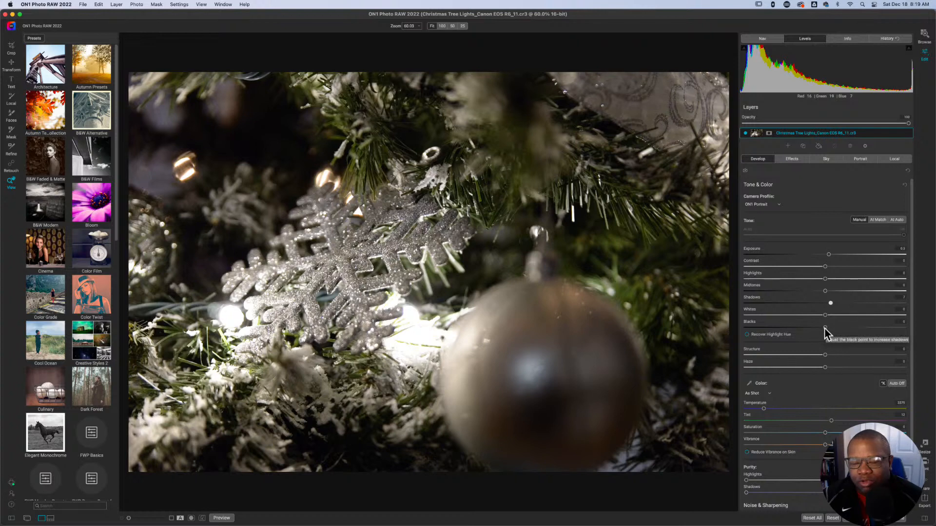
key("j")
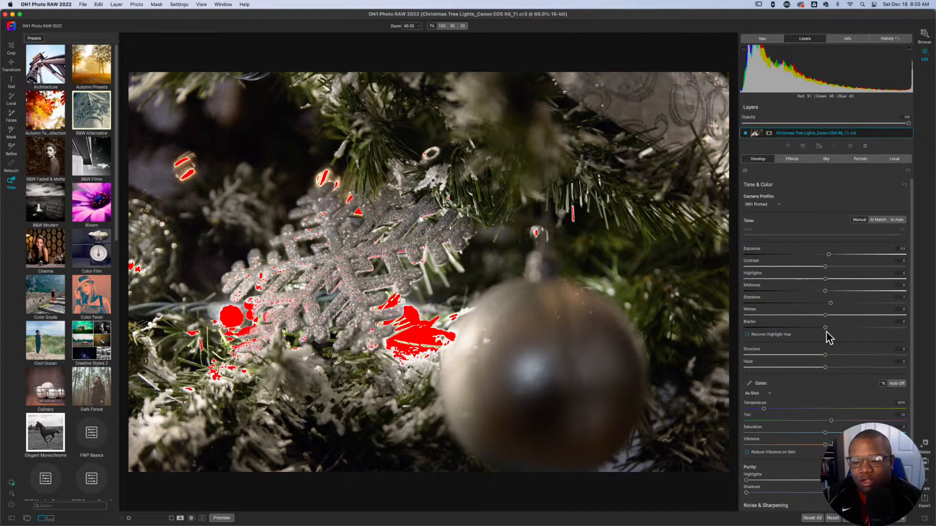
left_click_drag(824, 327, 826, 329)
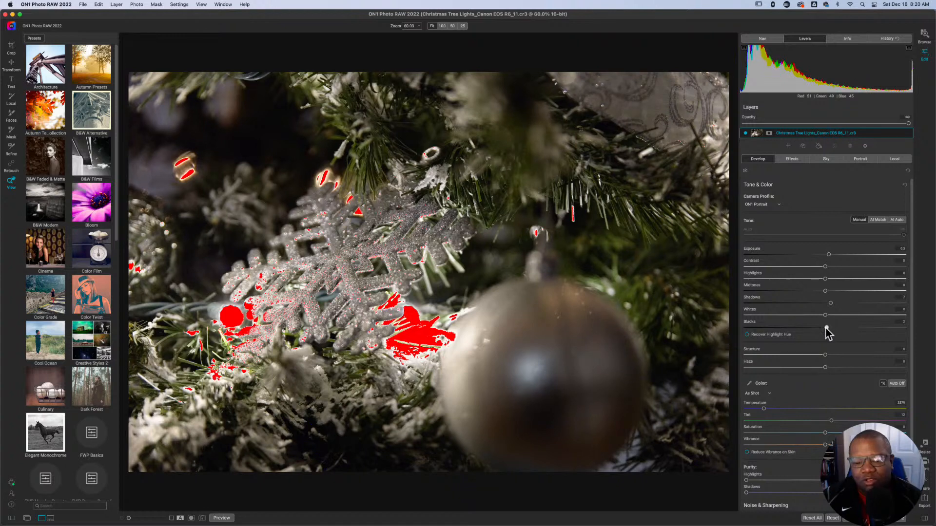
Step: Lower the whites slightly and the highlights to about -10, keeping the midtones at their default
left_click_drag(825, 316, 820, 317)
mouse_move(824, 280)
left_mouse_down()
mouse_move(750, 280)
mouse_move(819, 282)
mouse_move(823, 293)
mouse_move(798, 292)
mouse_move(814, 295)
left_mouse_up()
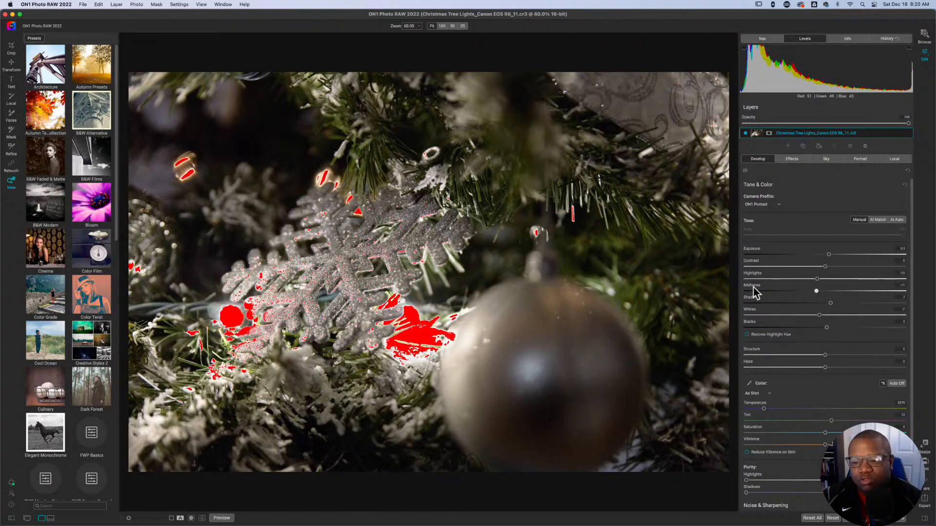
double_click(754, 291)
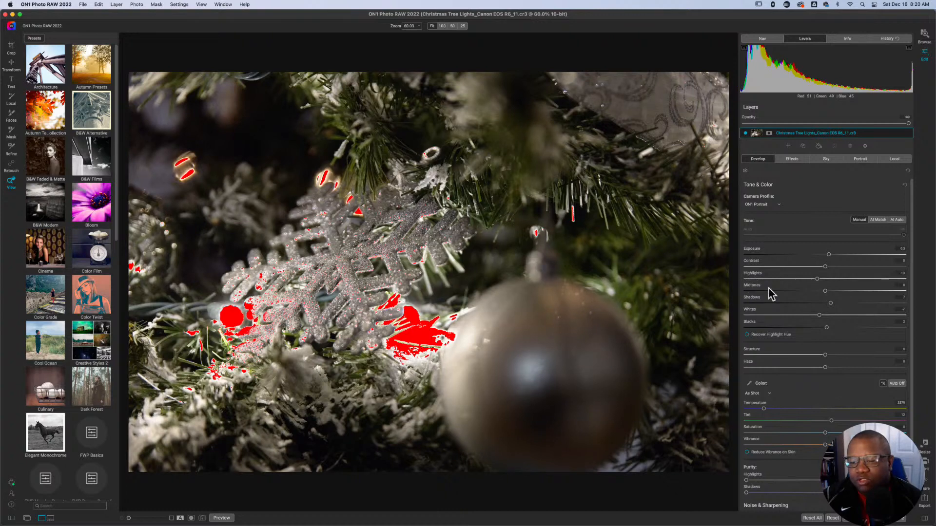
Step: Test a darker exposure against the clipping overlay, set the exposure to about 0.35 and hide the overlay
mouse_move(828, 257)
left_mouse_down()
mouse_move(702, 263)
mouse_move(774, 267)
mouse_move(812, 257)
left_mouse_up()
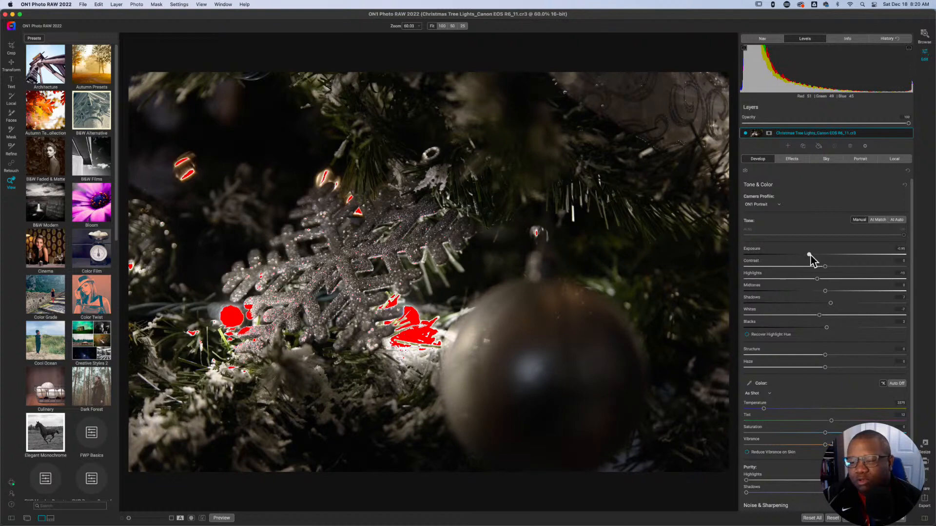
double_click(809, 255)
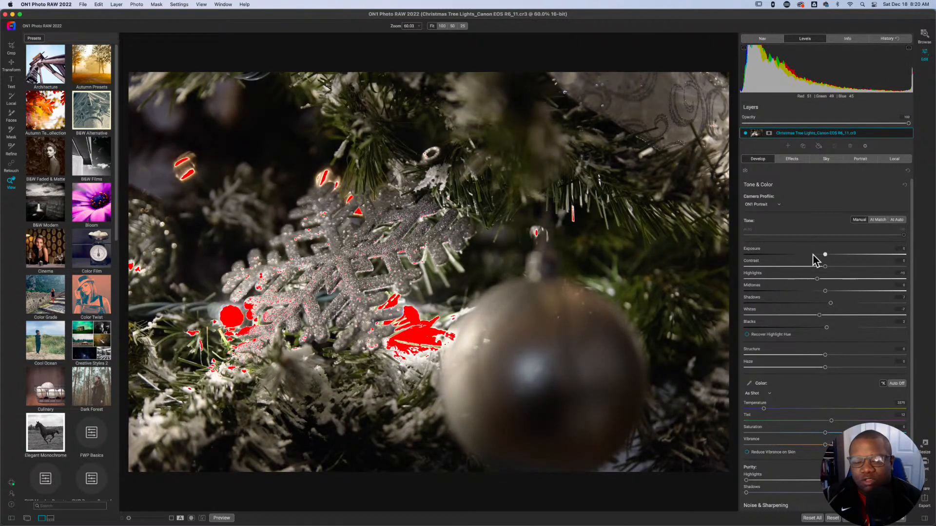
key("j")
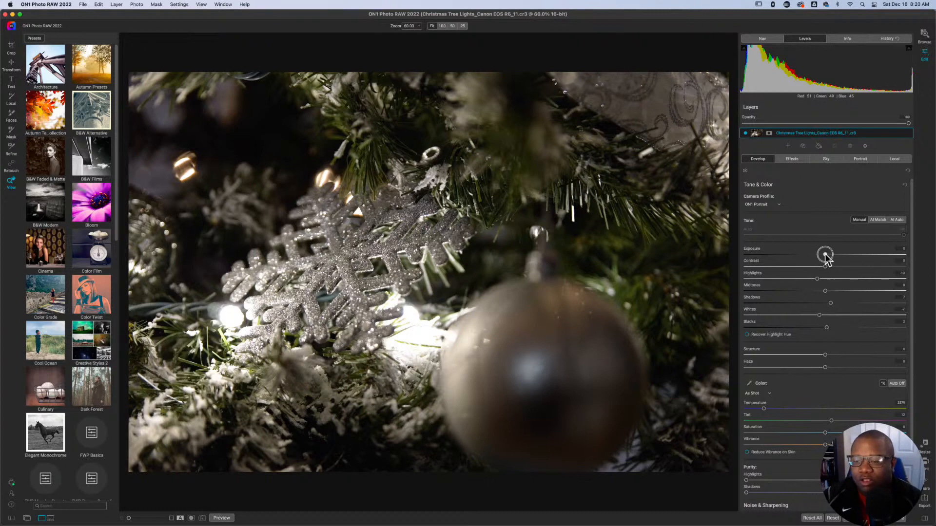
left_click_drag(825, 255, 829, 256)
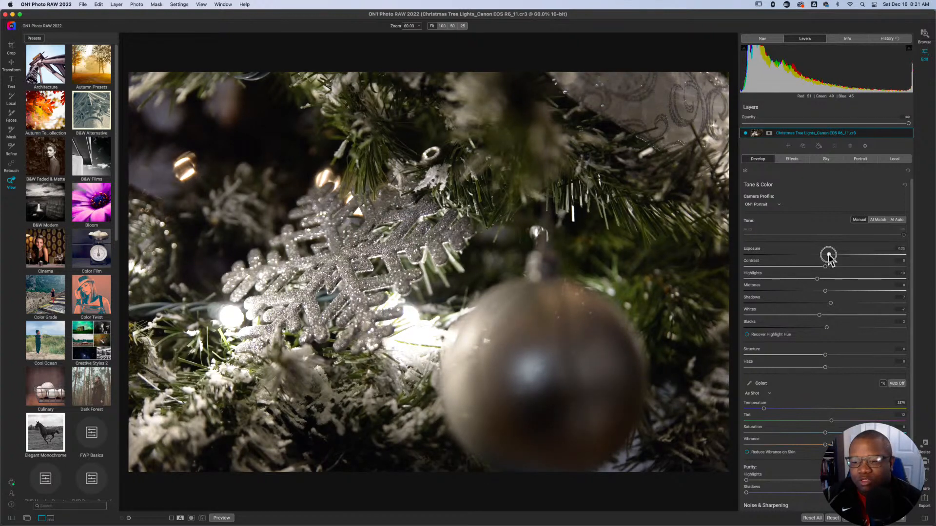
key("j")
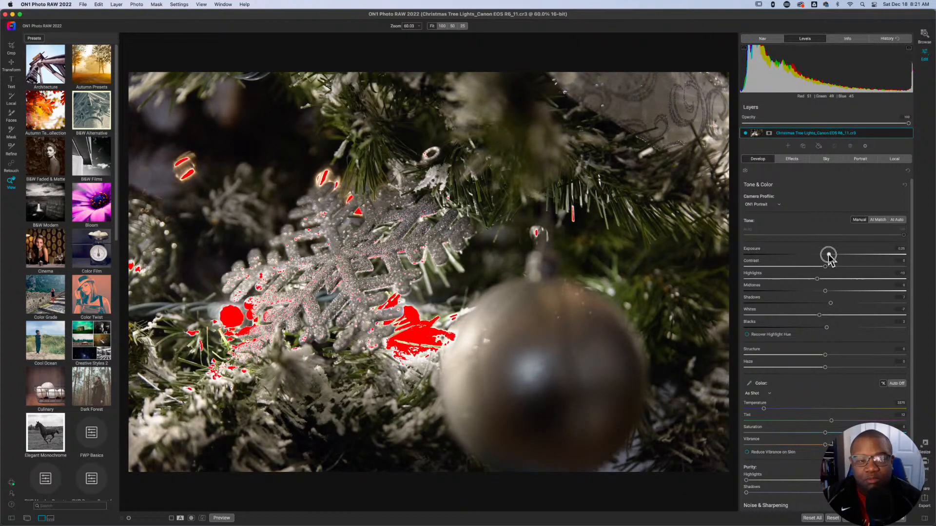
left_click_drag(830, 259, 830, 258)
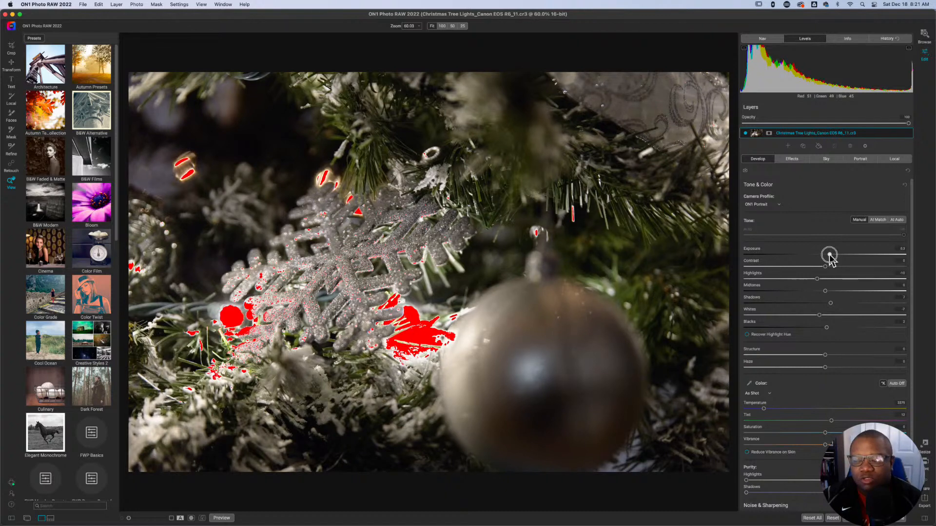
left_click_drag(831, 256, 830, 256)
key("j")
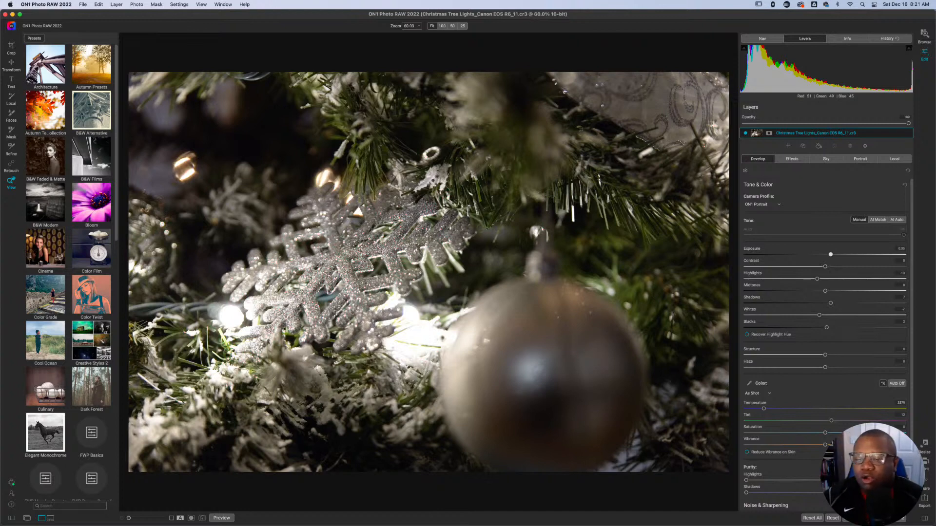
Step: Raise the structure to about 7 and lower the haze to about -11
left_click_drag(825, 356, 829, 357)
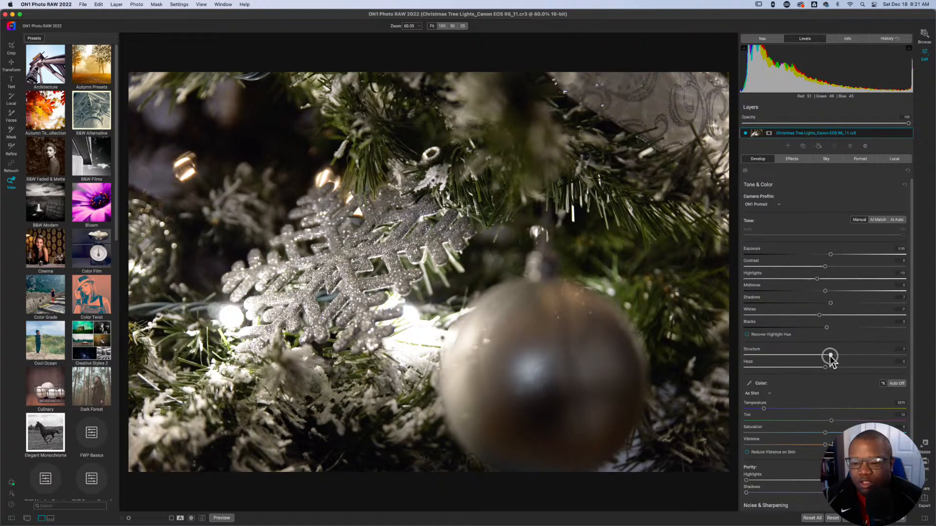
left_click_drag(831, 356, 830, 356)
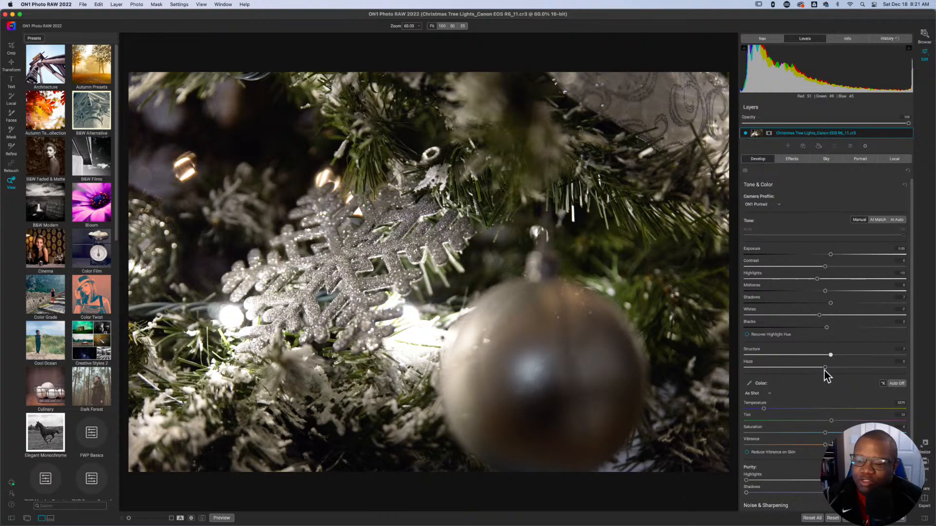
mouse_move(824, 368)
left_mouse_down()
mouse_move(795, 373)
mouse_move(882, 372)
mouse_move(807, 376)
mouse_move(817, 376)
left_mouse_up()
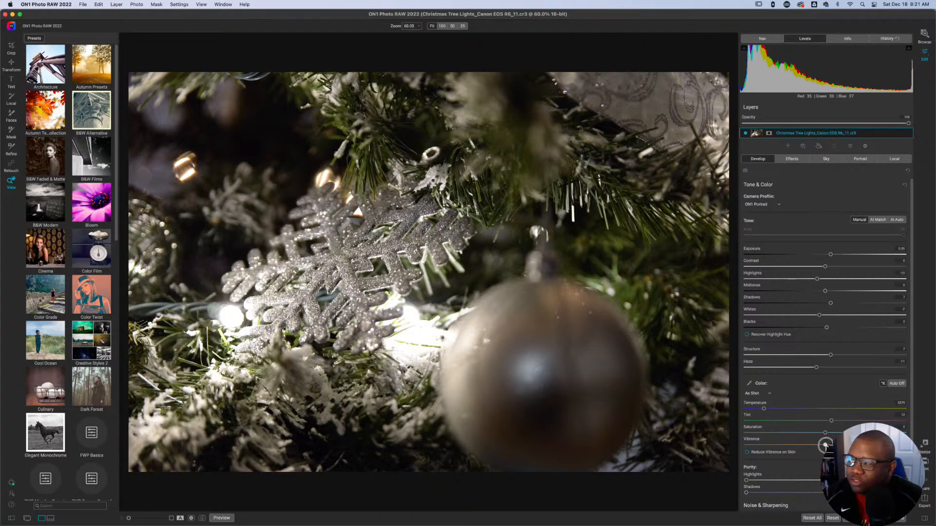
Step: Boost the vibrance slightly, reduce the saturation to about -14 and warm the color temperature a little
left_click_drag(825, 445, 832, 445)
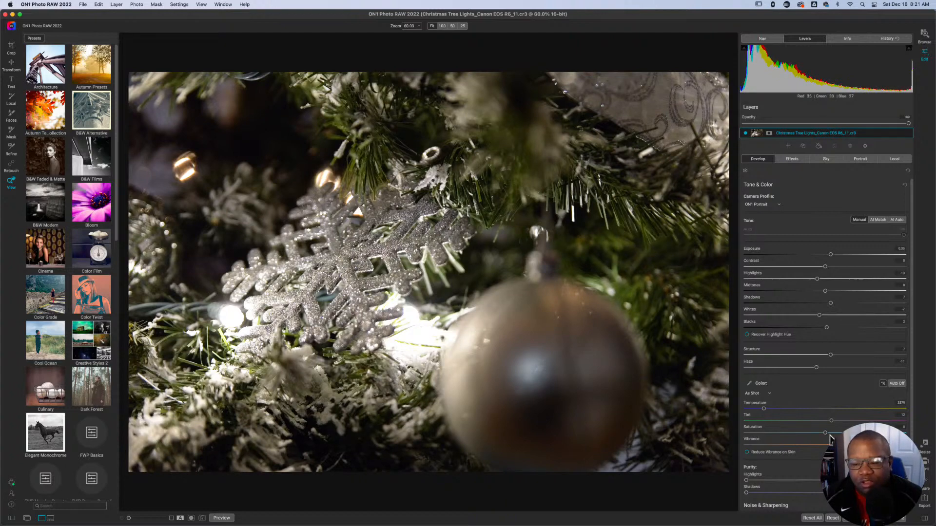
left_click_drag(825, 433, 814, 434)
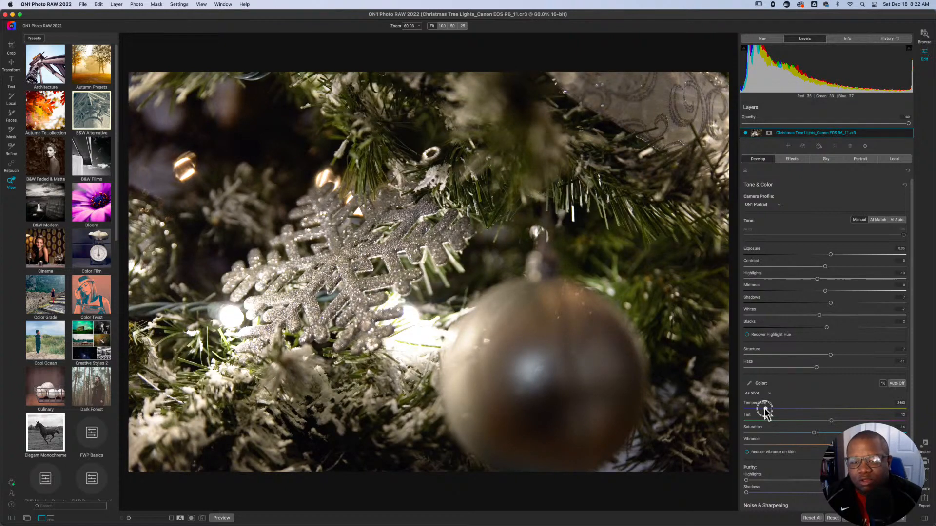
left_click(765, 410)
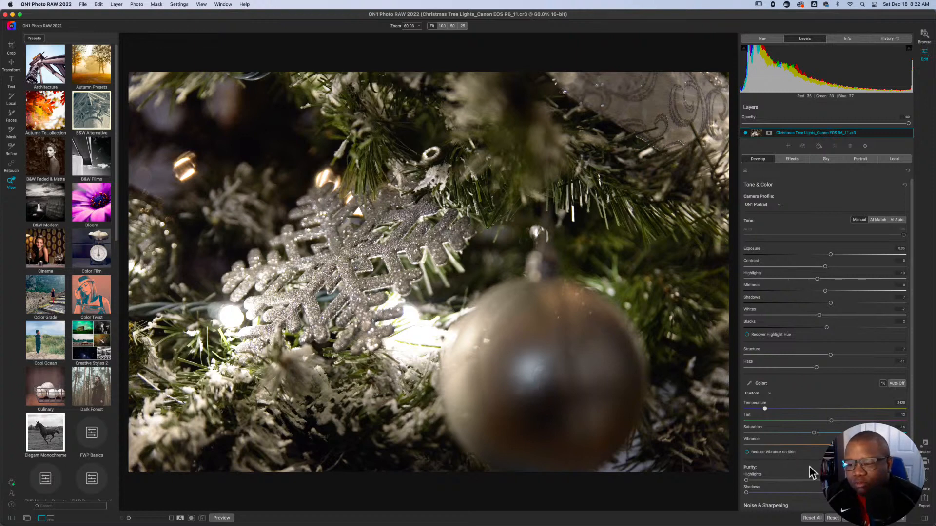
Step: Add a Color Enhancer filter, widen its green color range and slightly raise the green hue and saturation
left_click(798, 159)
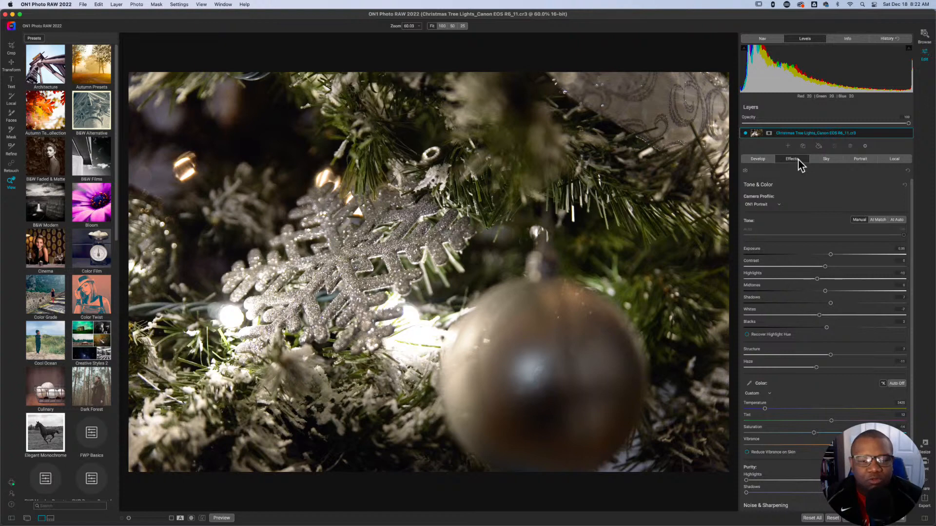
left_click(828, 184)
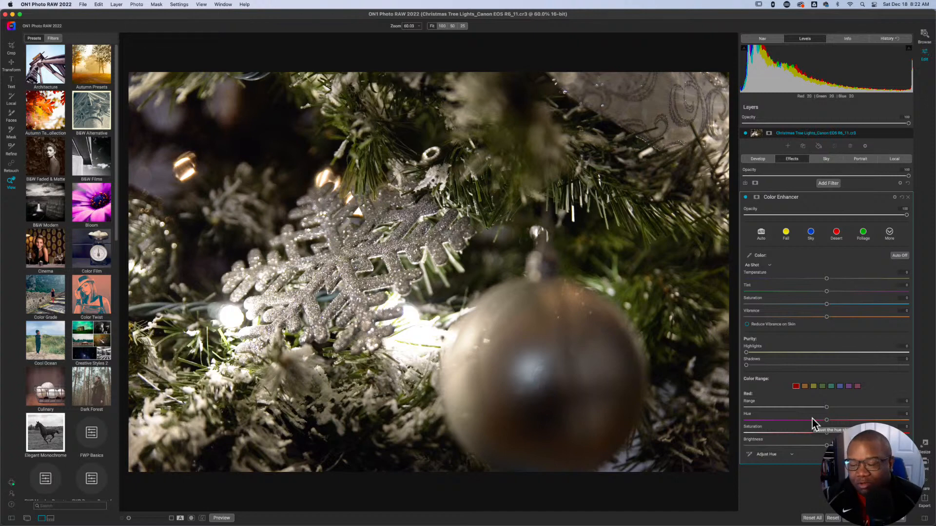
left_click(822, 386)
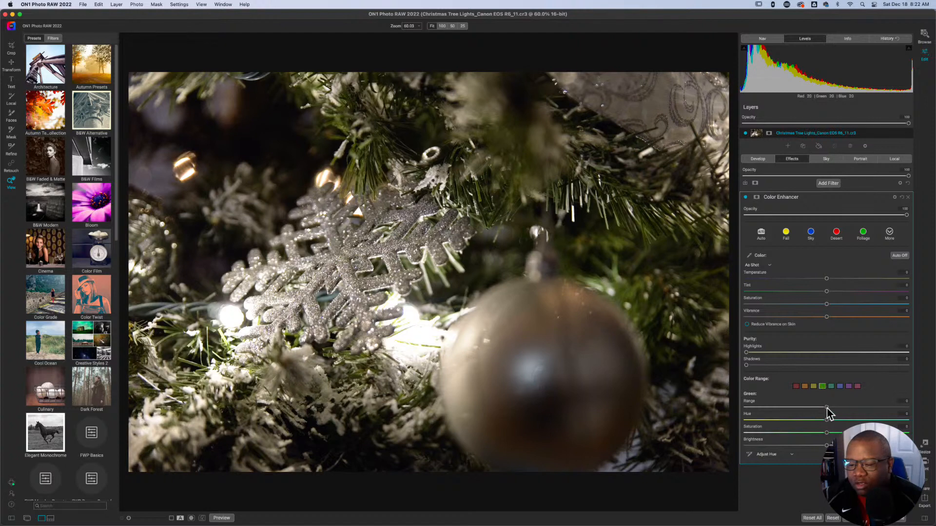
left_click_drag(827, 408, 886, 408)
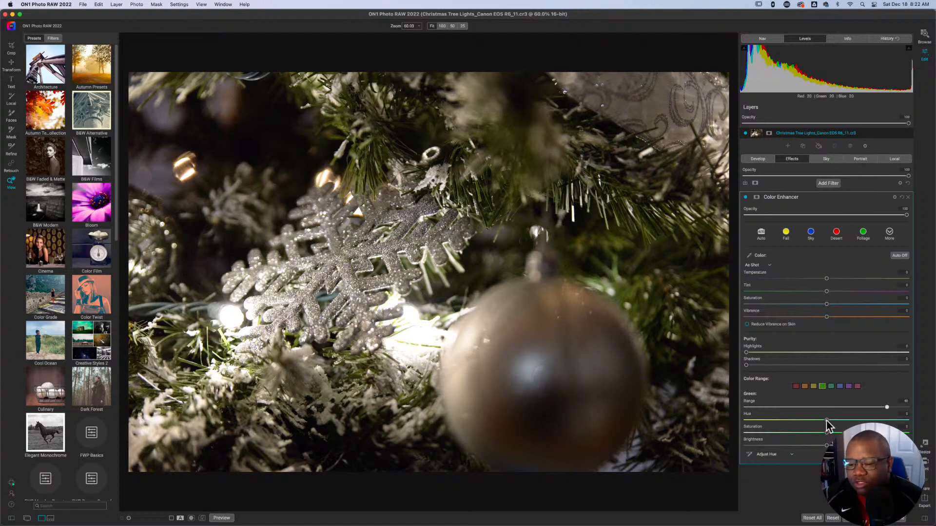
left_click_drag(827, 420, 835, 433)
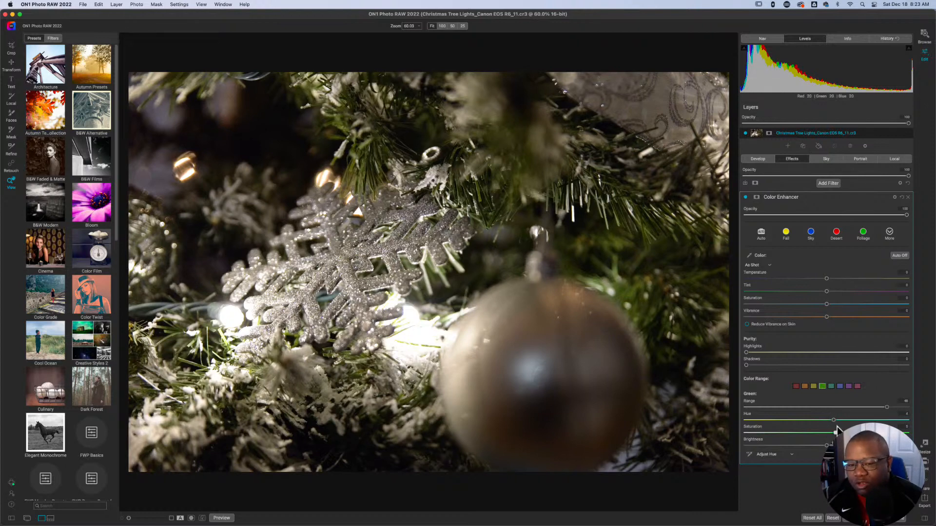
Step: Shift the Color Enhancer's yellow hue to about 11, raise the yellow saturation slightly, darken the yellows and collapse the filter
left_click(814, 386)
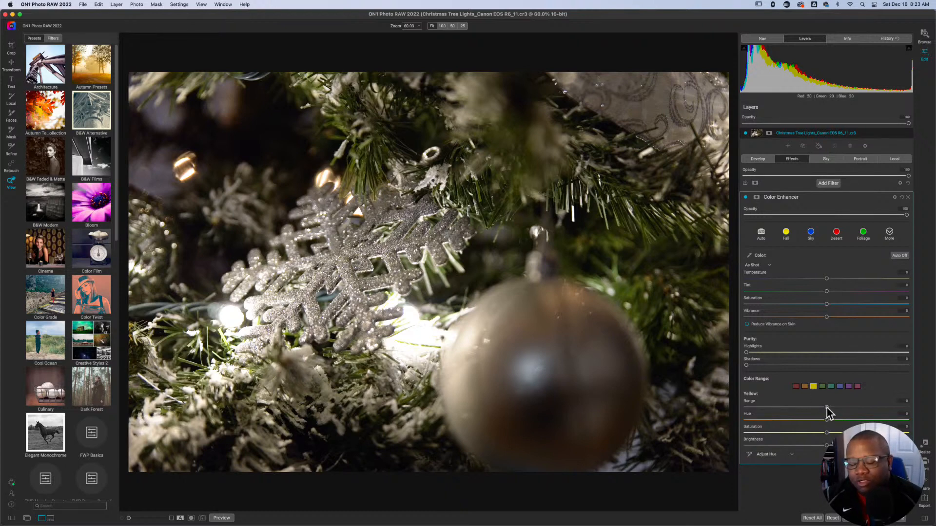
left_click_drag(827, 420, 898, 424)
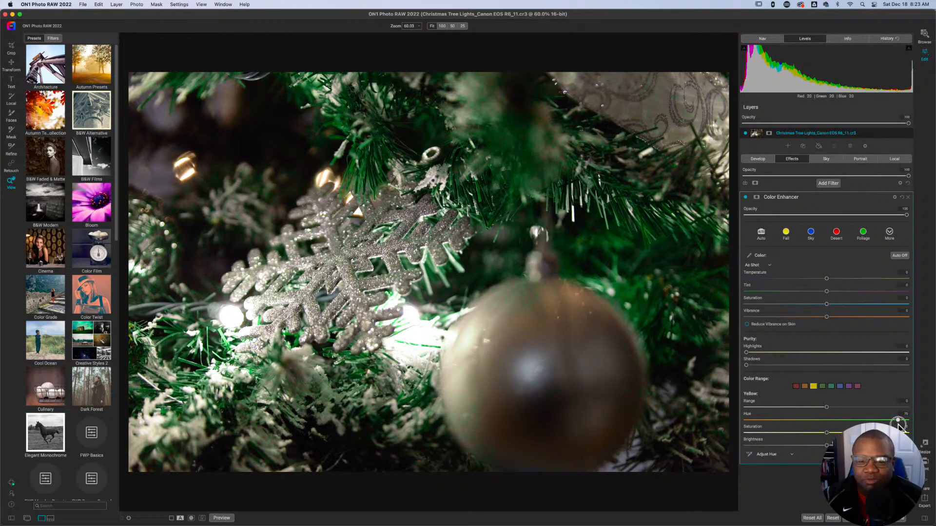
left_click_drag(875, 421, 847, 424)
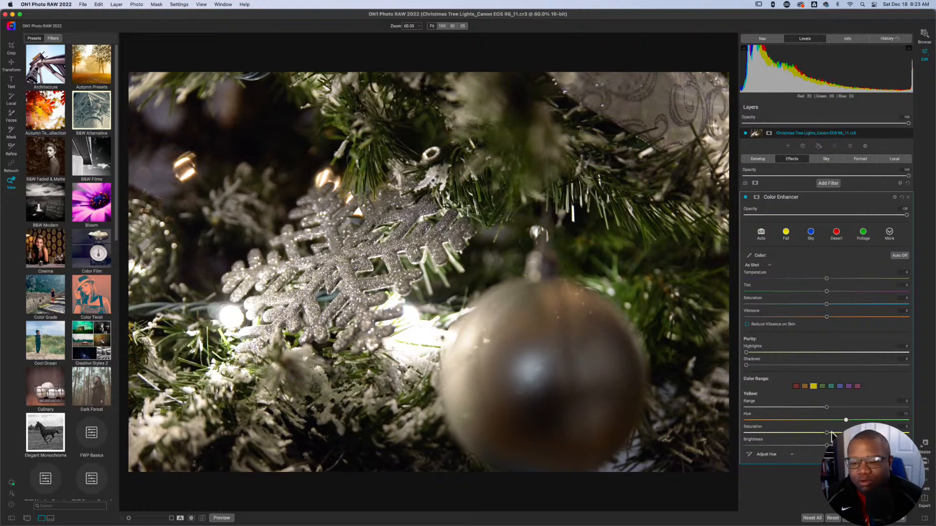
left_click_drag(827, 433, 835, 433)
left_click_drag(827, 446, 808, 446)
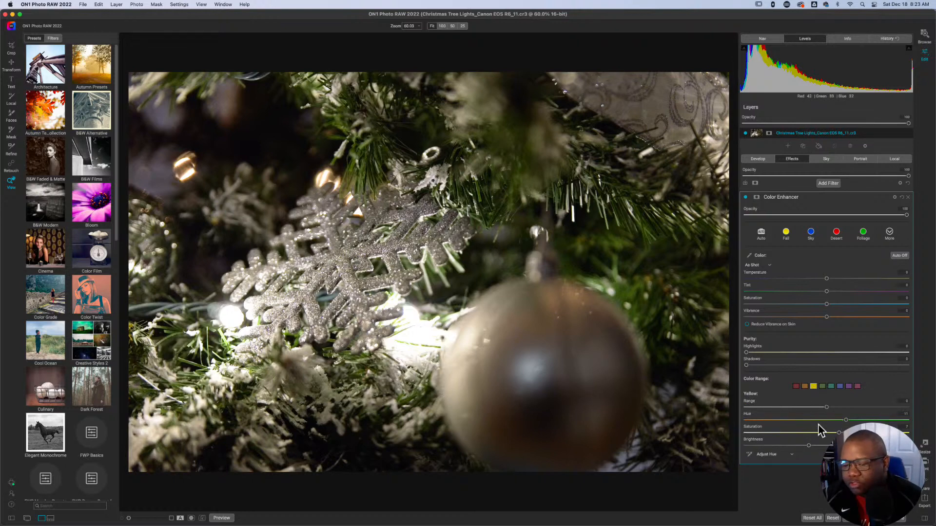
left_click(831, 198)
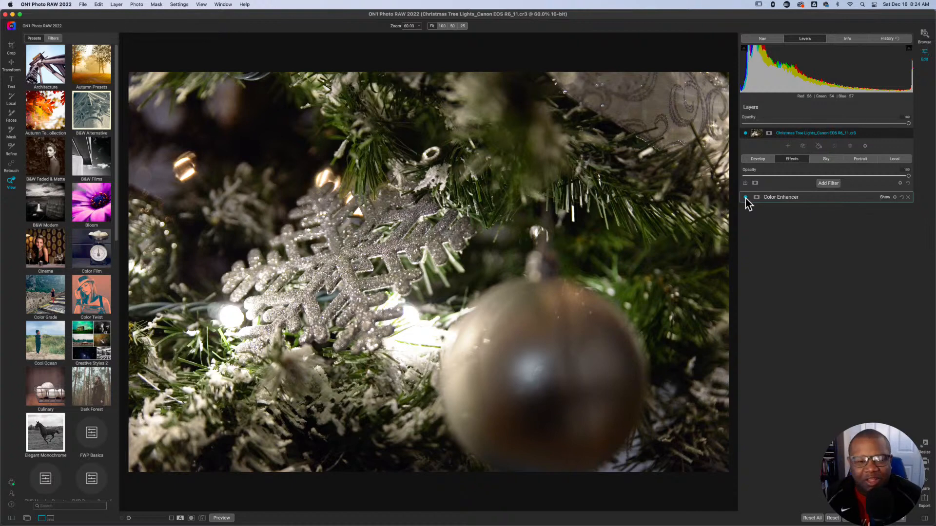
Step: Add a Dynamic Contrast filter and reduce its opacity to about 53
left_click(831, 183)
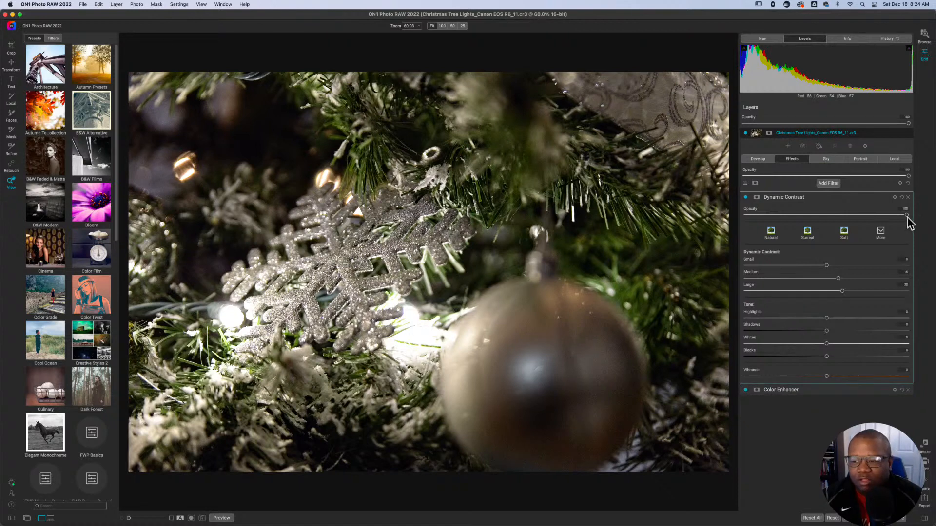
left_click_drag(907, 216, 832, 231)
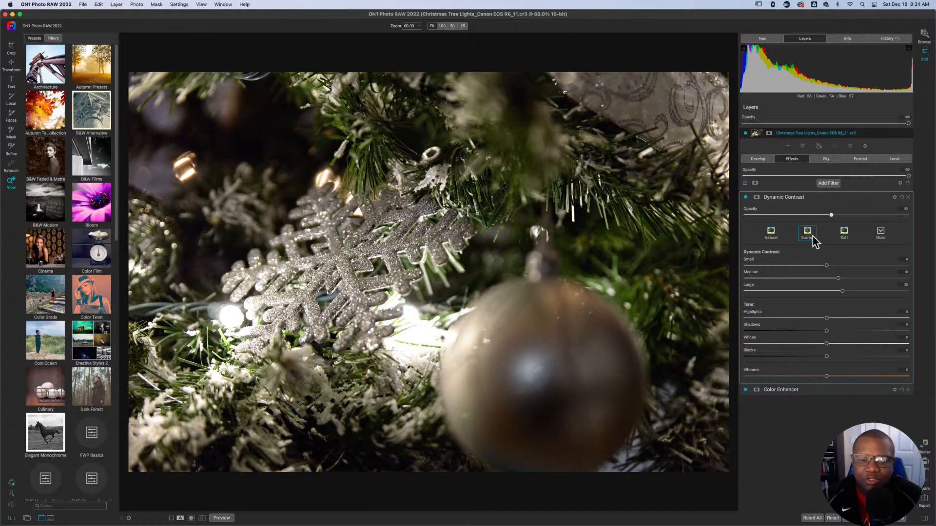
Step: Collapse the Dynamic Contrast filter, add a Sun Flare filter and flip the flare horizontally
left_click(813, 197)
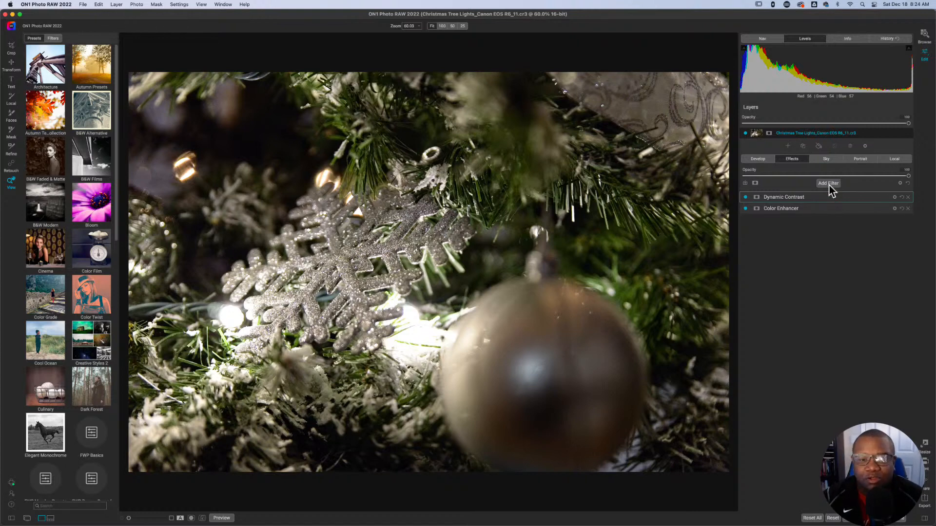
left_click(829, 184)
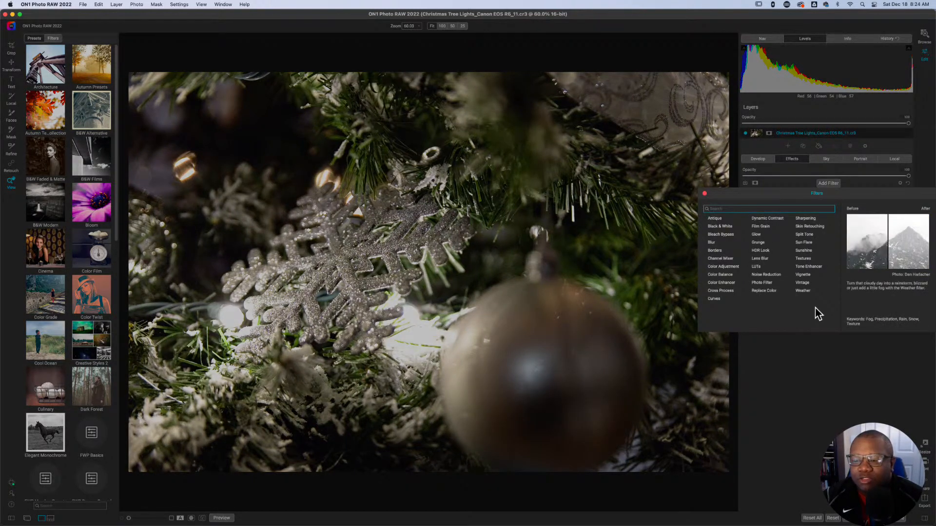
left_click(805, 245)
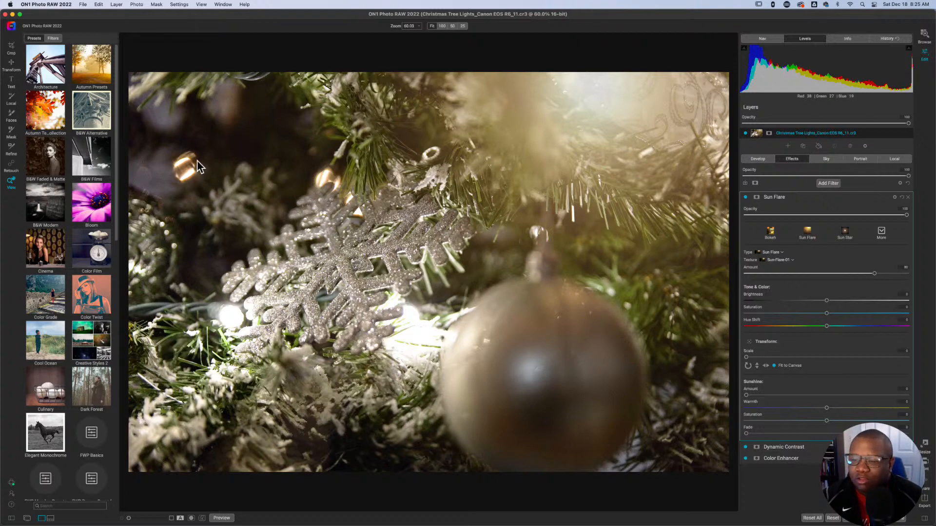
left_click(765, 366)
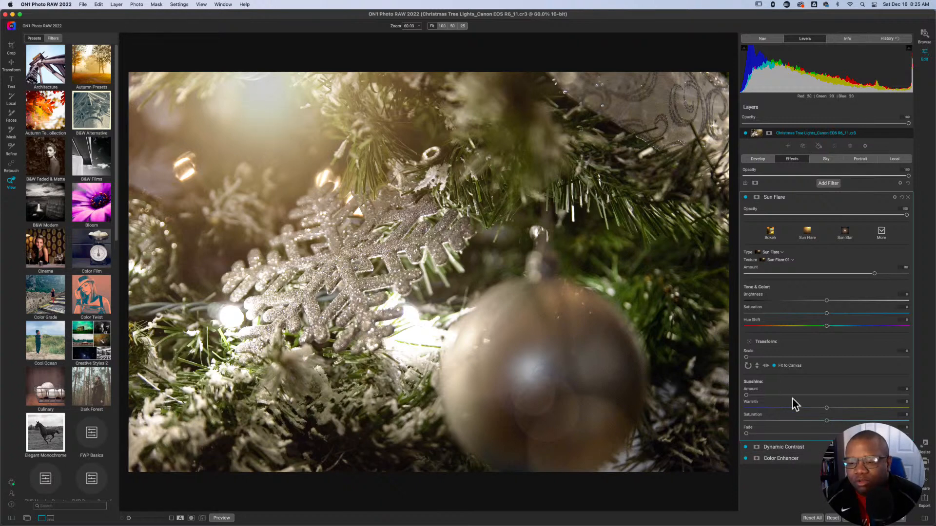
Step: Lower the Sun Flare's brightness and saturation and move the flare farther toward the photo's upper-left corner
left_click_drag(827, 314, 803, 304)
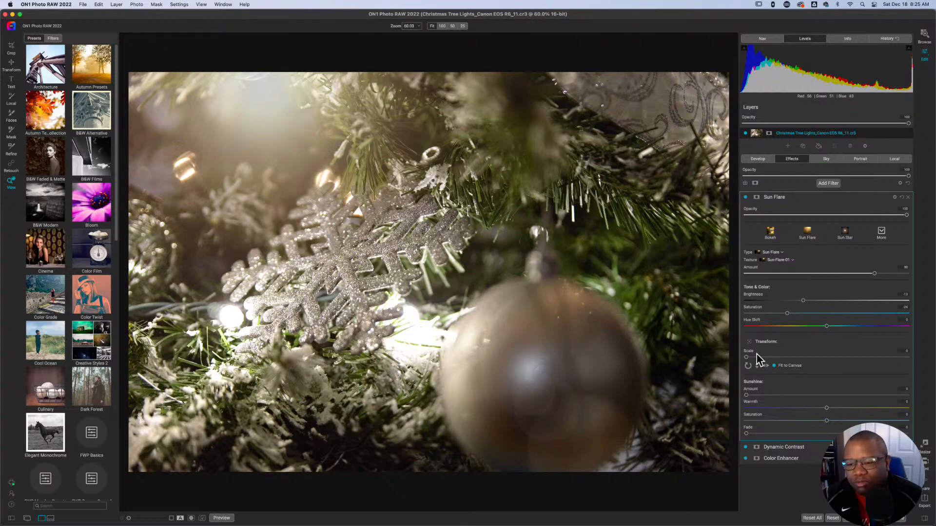
left_click_drag(265, 131, 371, 282)
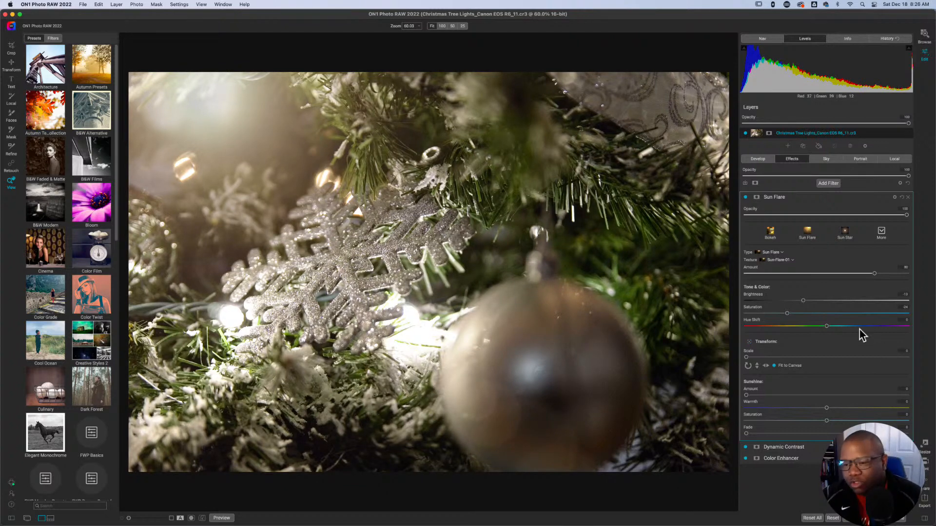
left_click_drag(800, 301, 778, 303)
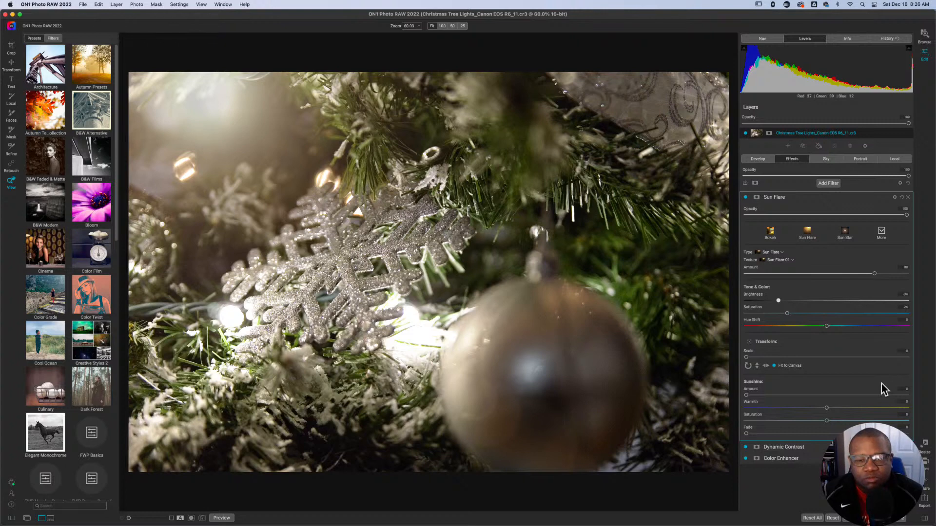
Step: Compare the photo without and with the Sun Flare filter and reduce the flare amount to about 57
left_click(745, 197)
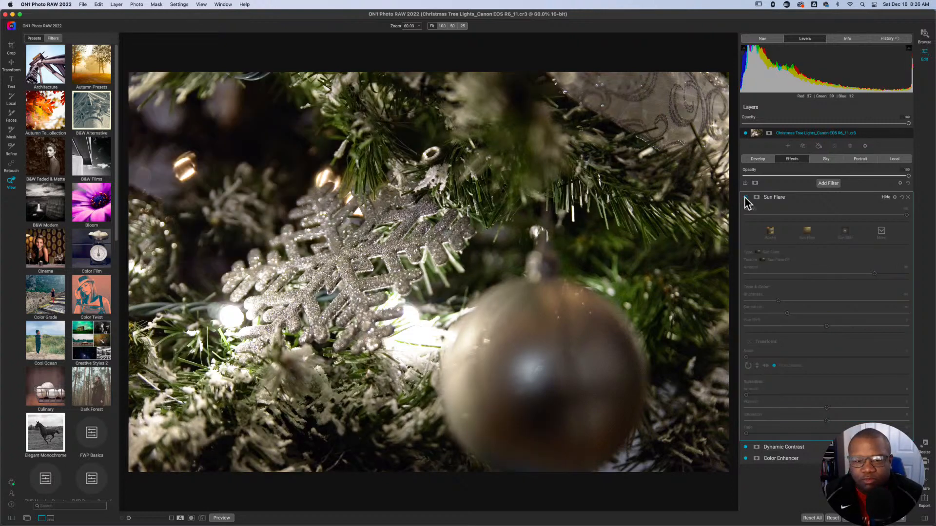
left_click(745, 197)
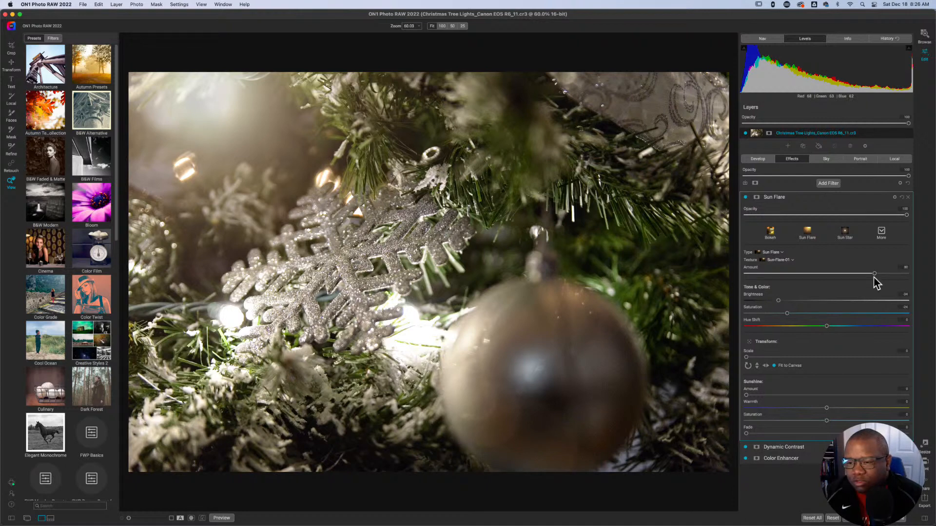
left_click_drag(873, 275, 839, 283)
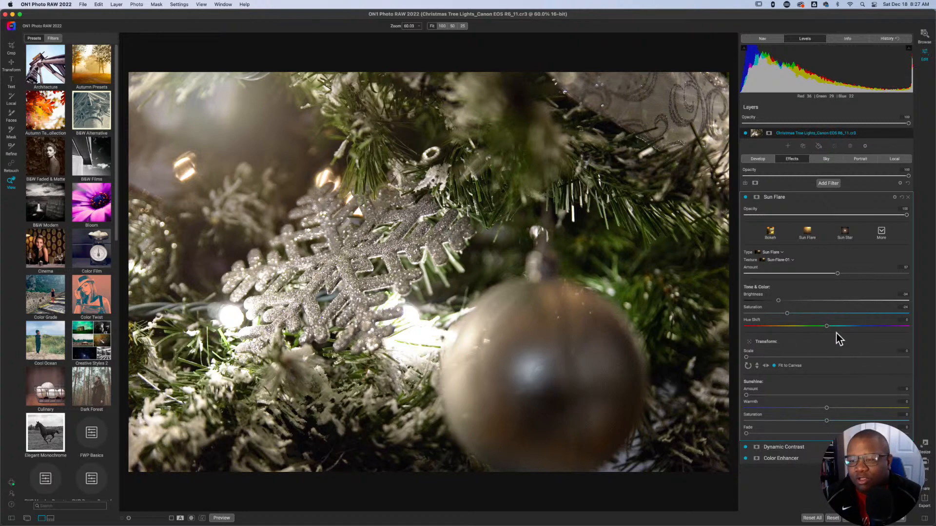
Step: Enable Paint with Color on the local adjustment and set its paint color to black
left_click(894, 160)
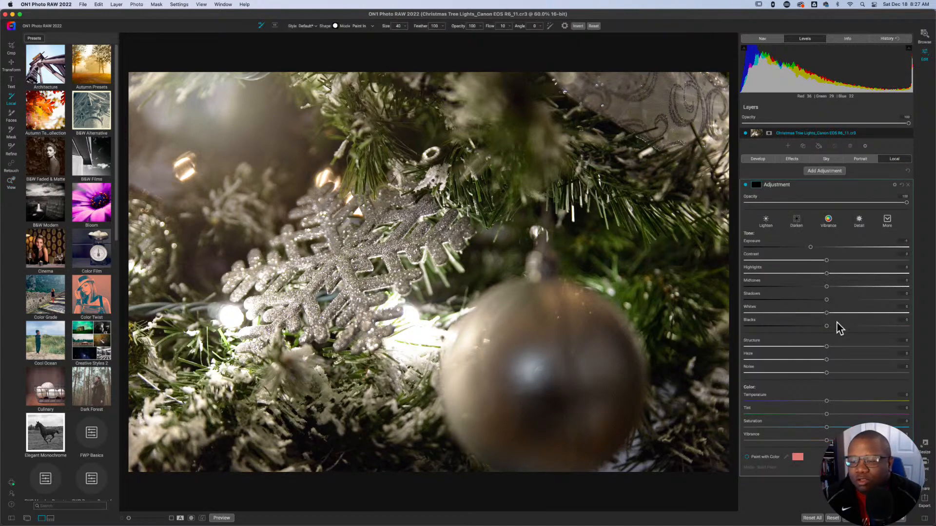
left_click(747, 457)
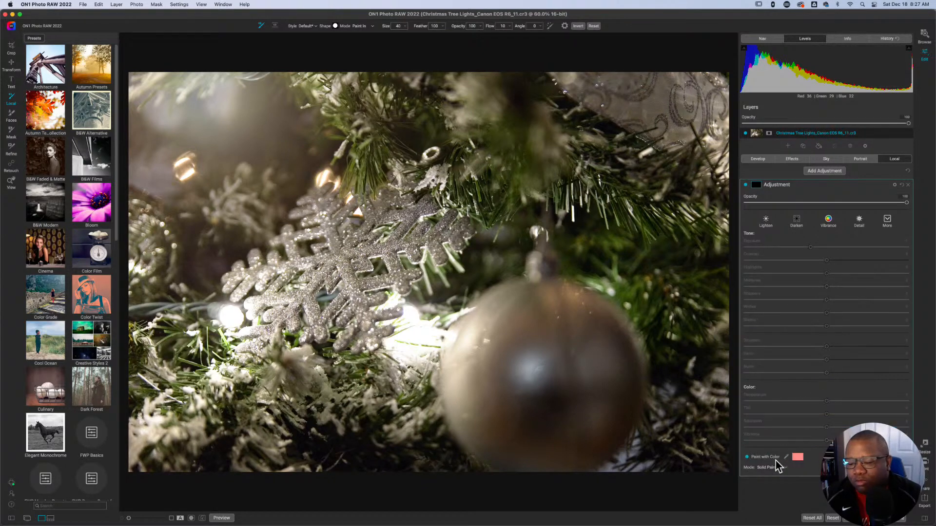
left_click(798, 457)
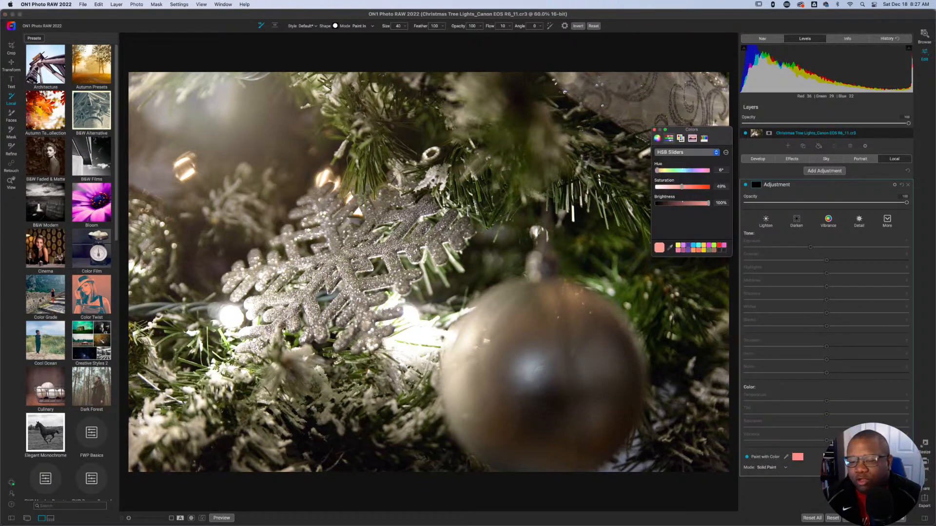
left_click_drag(703, 204, 657, 203)
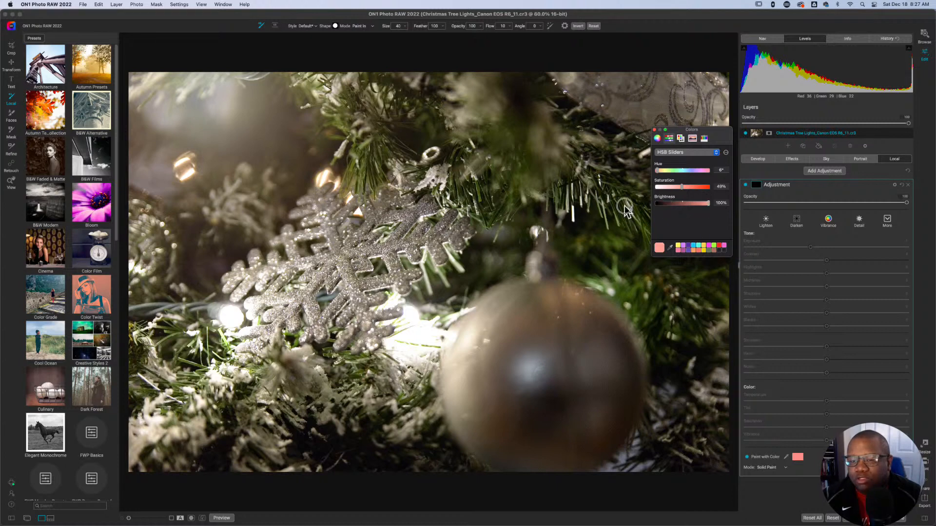
left_click(654, 129)
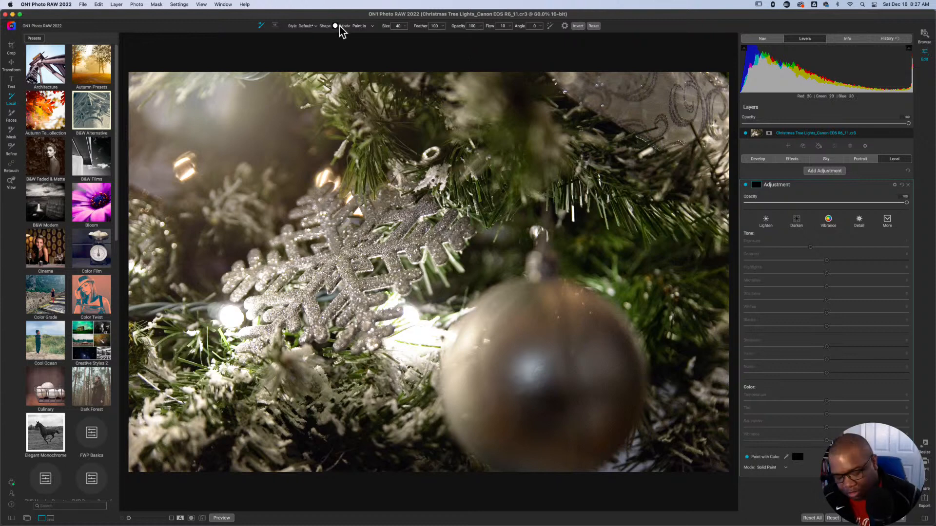
Step: Place a soft horizontal linear gradient mask over the photo's lower part and reduce the adjustment's opacity to about 67
key("m")
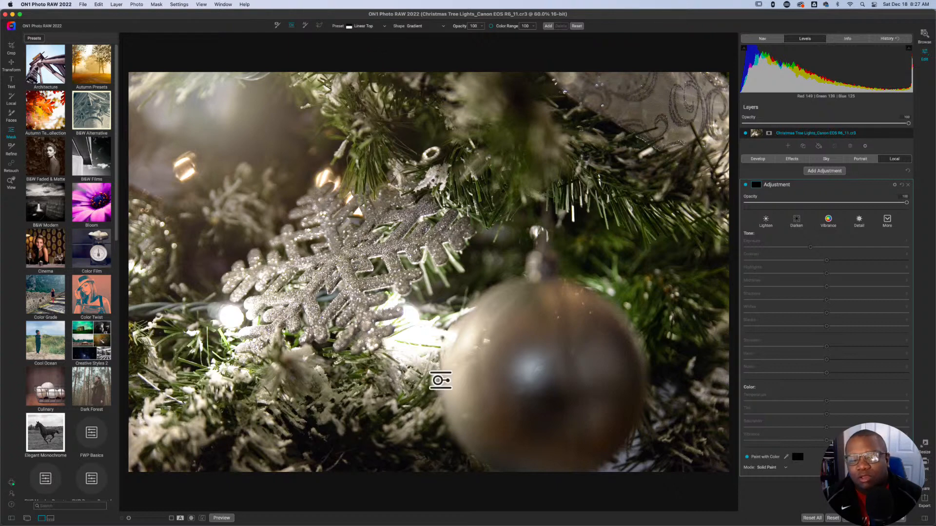
left_click_drag(441, 373, 463, 445)
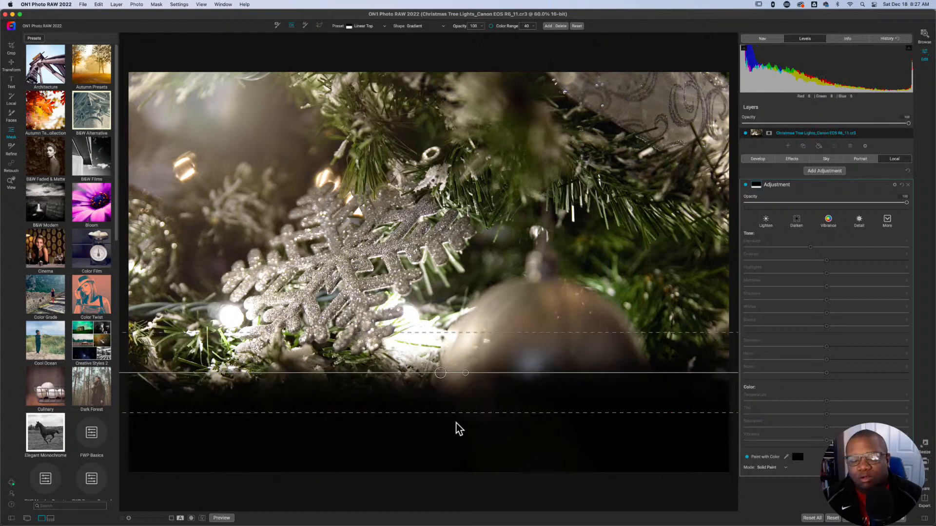
left_click_drag(429, 422, 429, 431)
left_click_drag(438, 379, 434, 390)
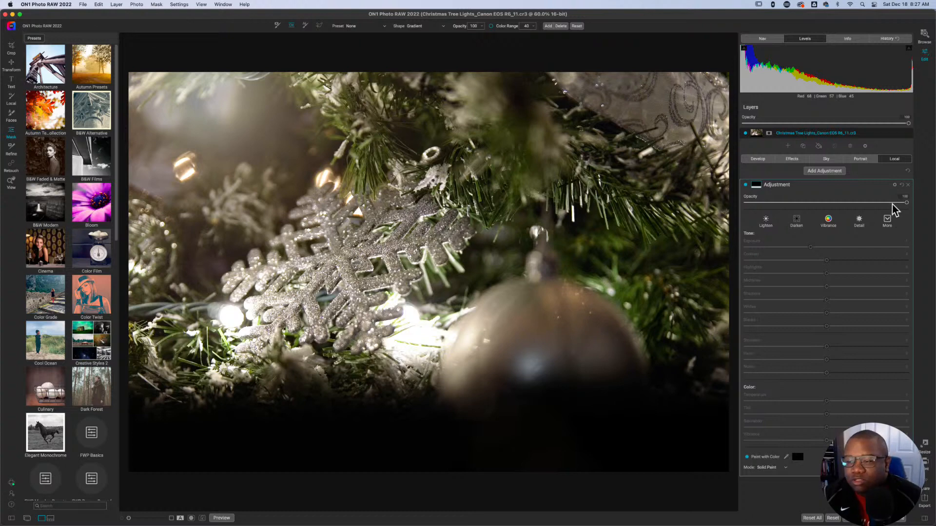
left_click_drag(907, 206, 854, 208)
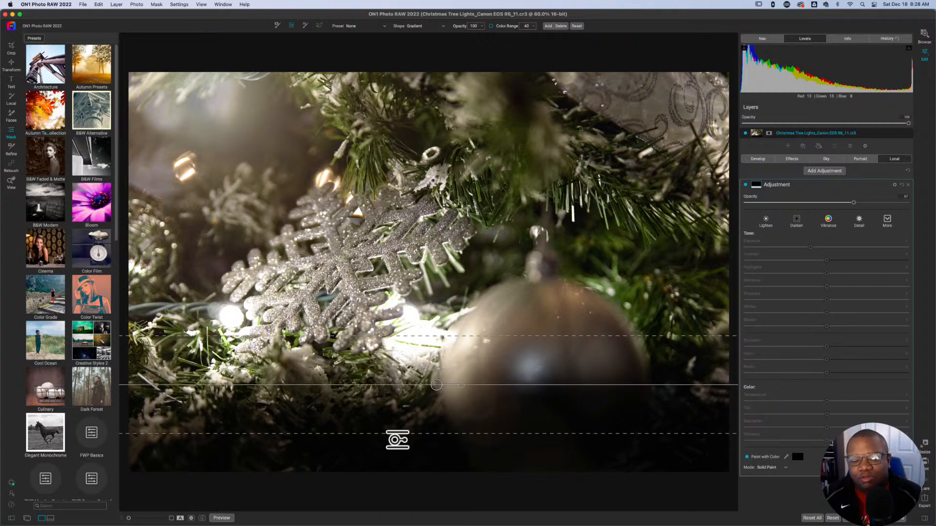
Step: Add a second local adjustment with Paint with Color enabled and black as its paint color
mouse_move(712, 524)
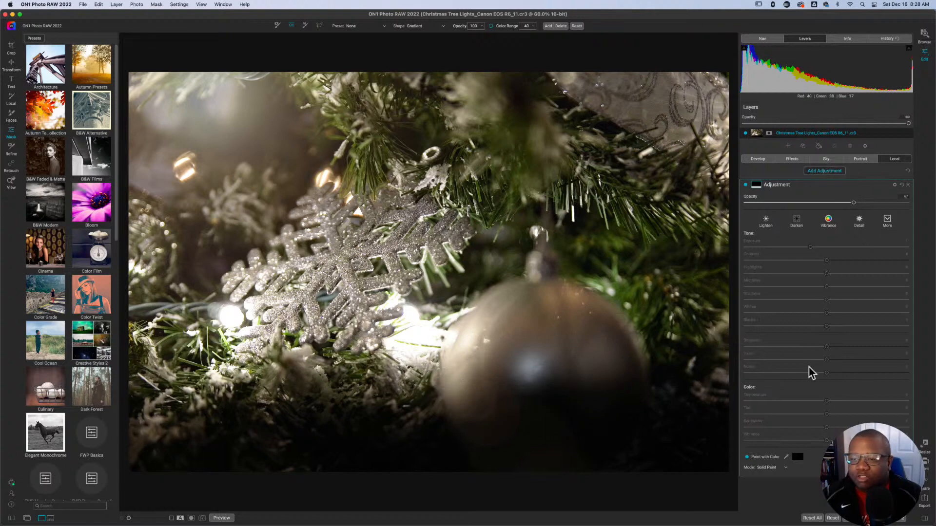
key("k")
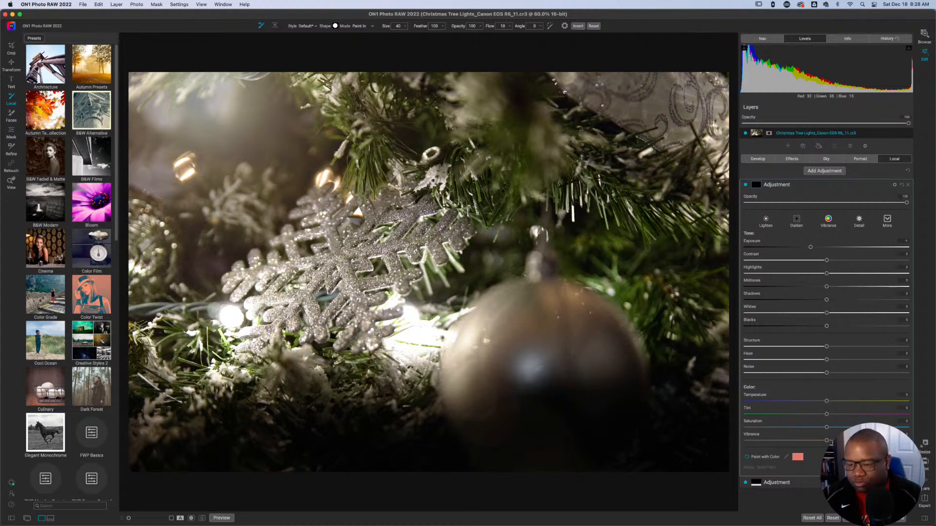
left_click(747, 457)
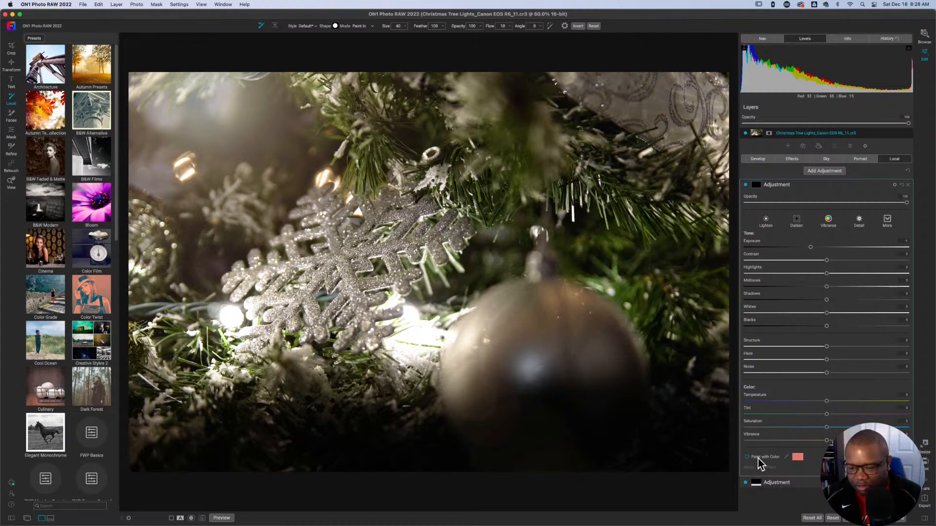
left_click(798, 459)
left_click_drag(707, 203, 626, 207)
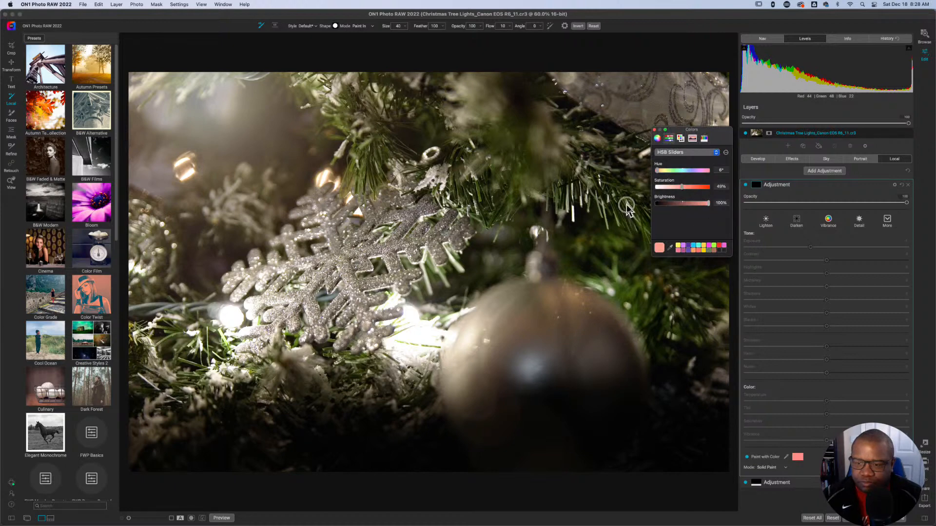
left_click(653, 129)
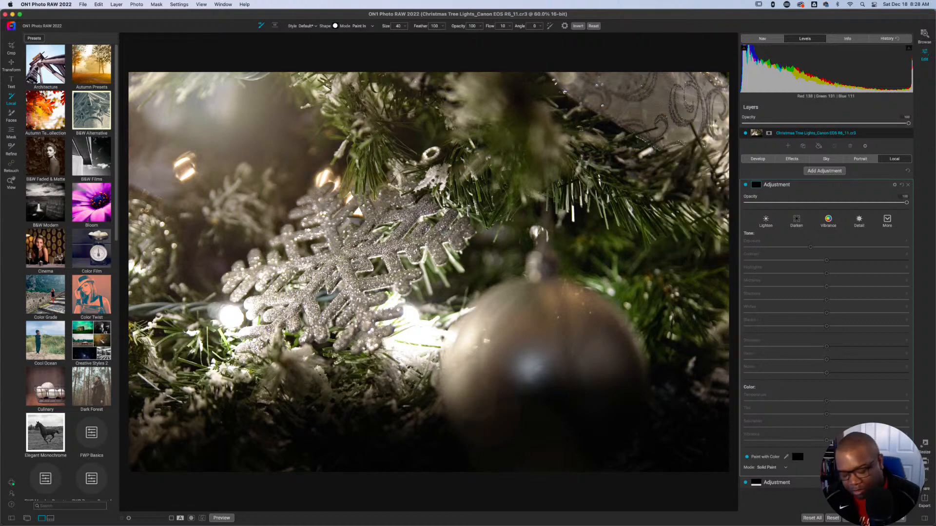
Step: Draw a closed four-sided line mask over the bright patterned ribbon in the photo's upper-right corner and fill it with the black paint
key("g")
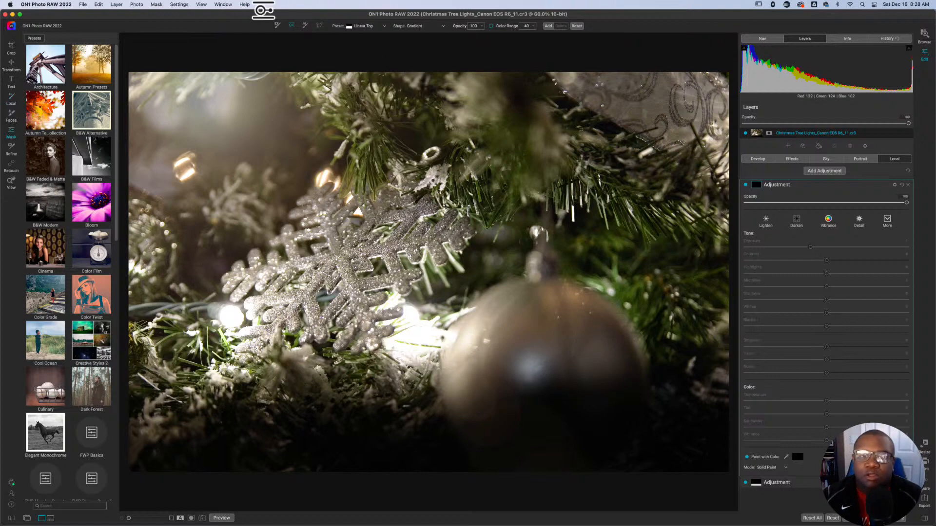
left_click(319, 27)
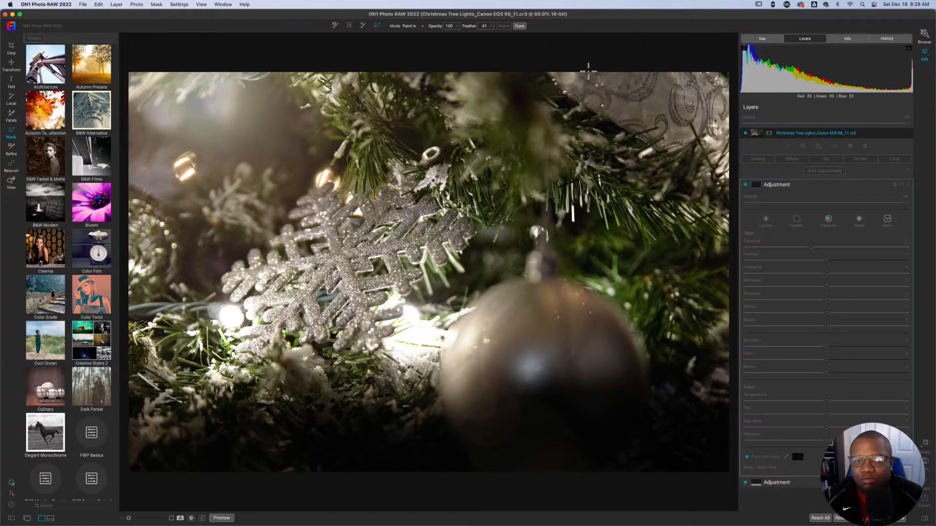
mouse_move(587, 102)
left_mouse_down()
mouse_move(590, 145)
mouse_move(590, 113)
left_mouse_up()
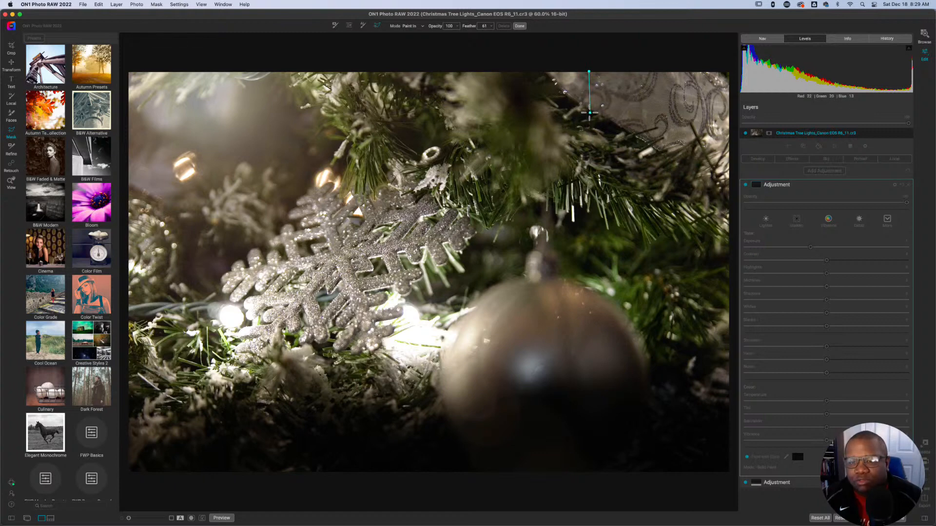
left_click_drag(672, 116, 733, 112)
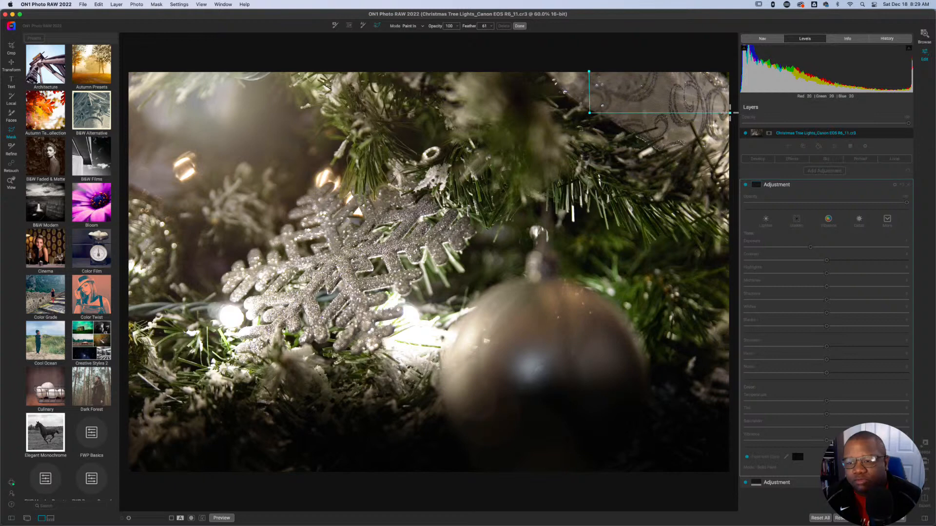
left_click(732, 113)
left_click(731, 65)
left_click(589, 70)
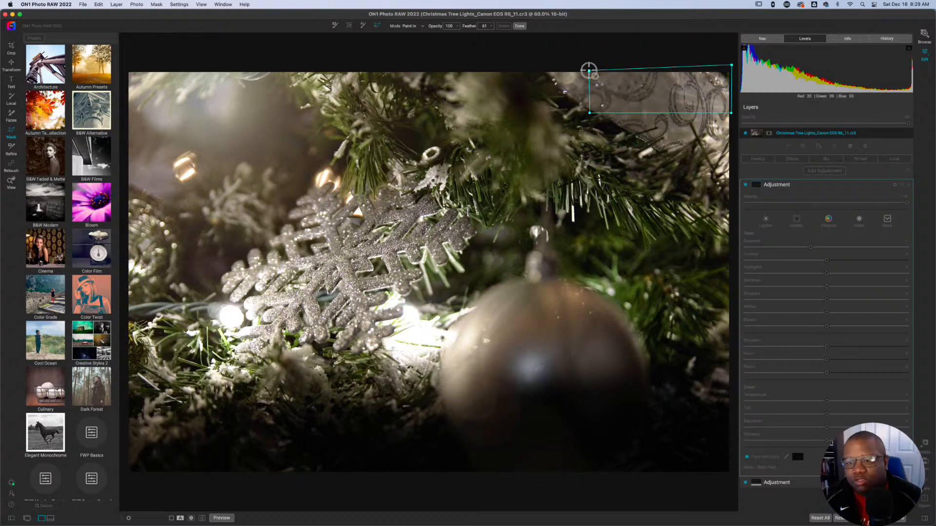
left_click(639, 96)
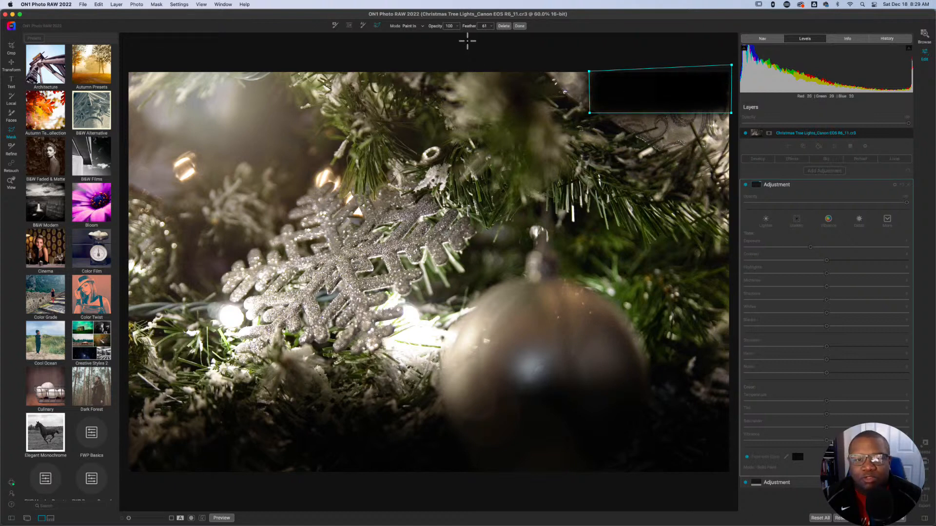
Step: Set the corner mask's feather to 100, finish the mask and reduce the adjustment's opacity to about 73
left_click_drag(475, 33, 500, 33)
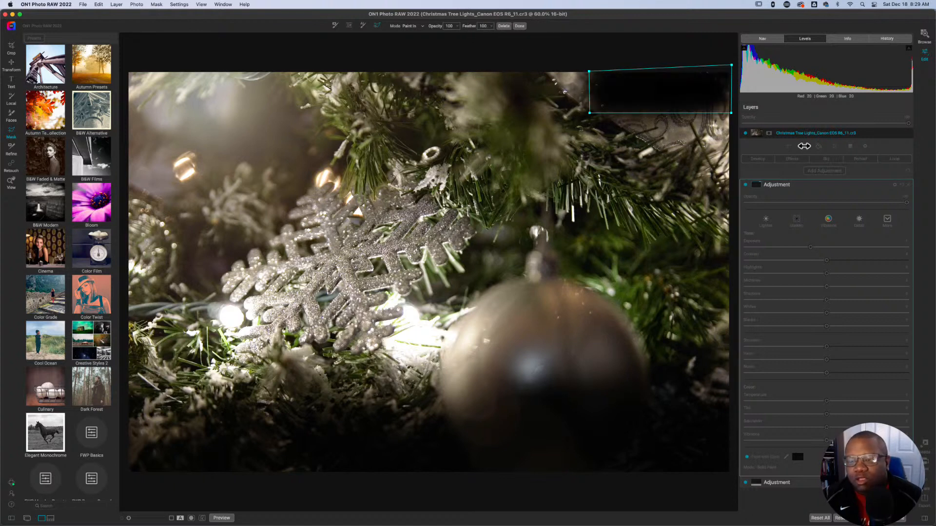
left_click(521, 26)
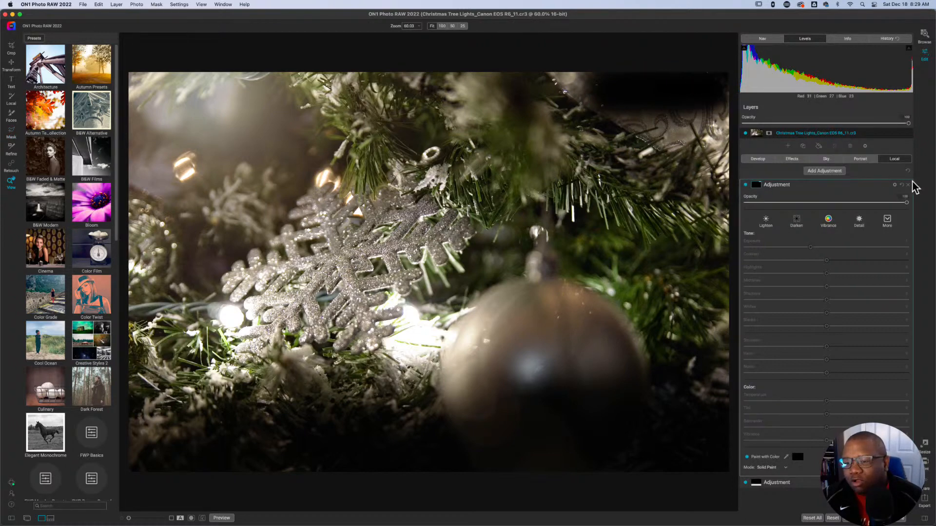
left_click_drag(906, 204, 863, 203)
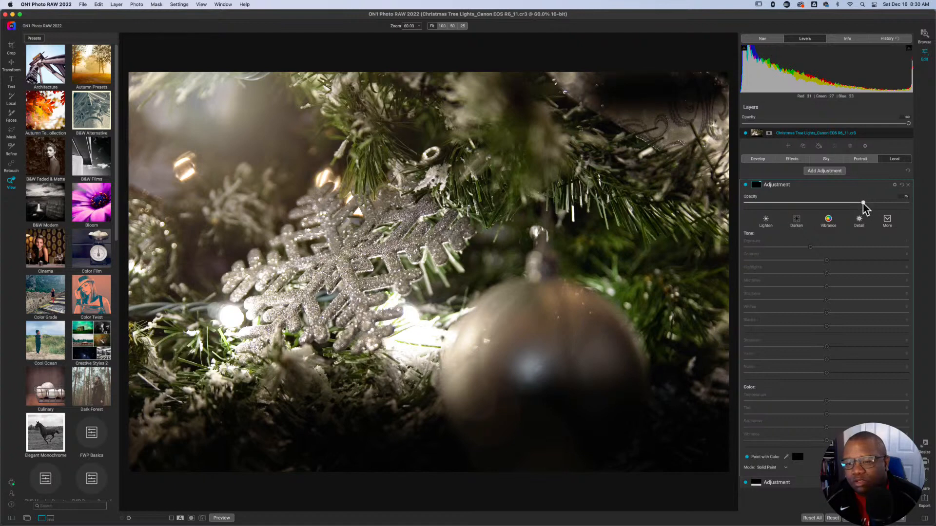
Step: Reopen the black corner adjustment's mask, set the four-sided line mask's own feather to 0 and finish the mask
left_click(759, 186)
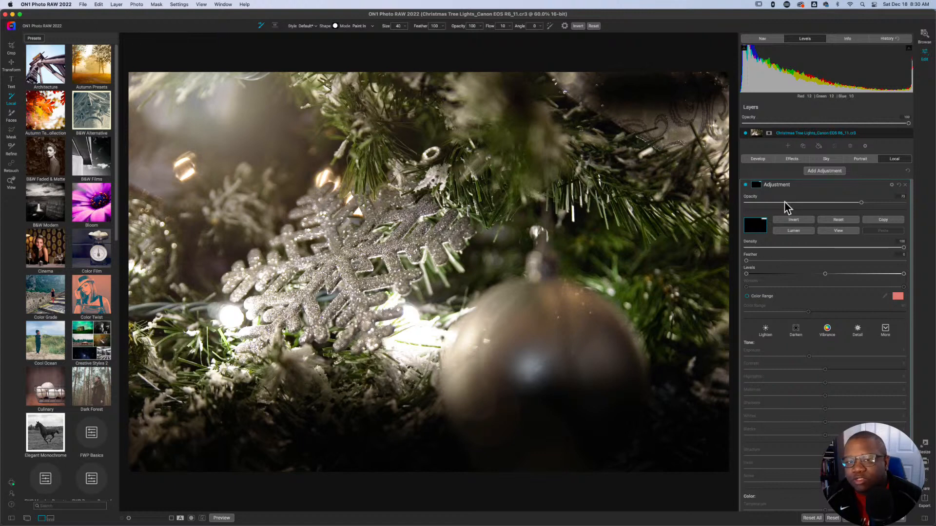
key("m")
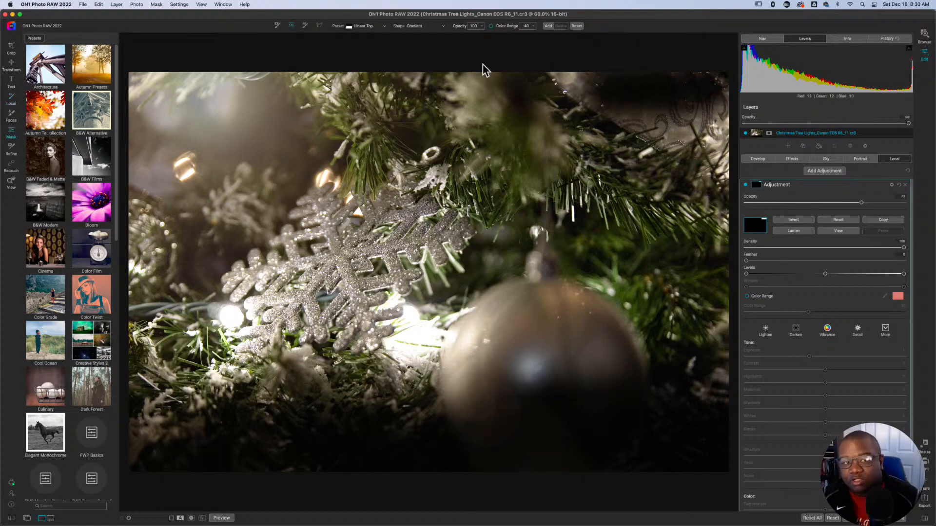
left_click(319, 25)
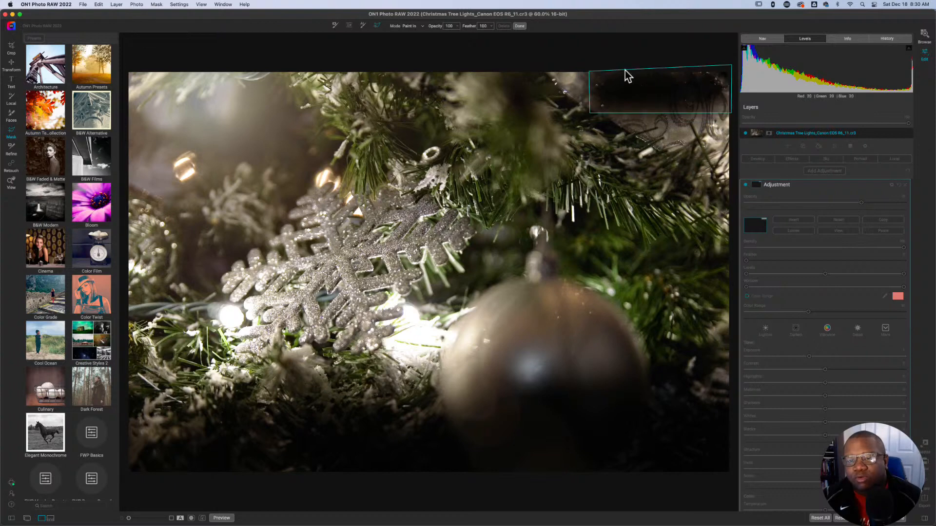
left_click_drag(468, 27, 425, 74)
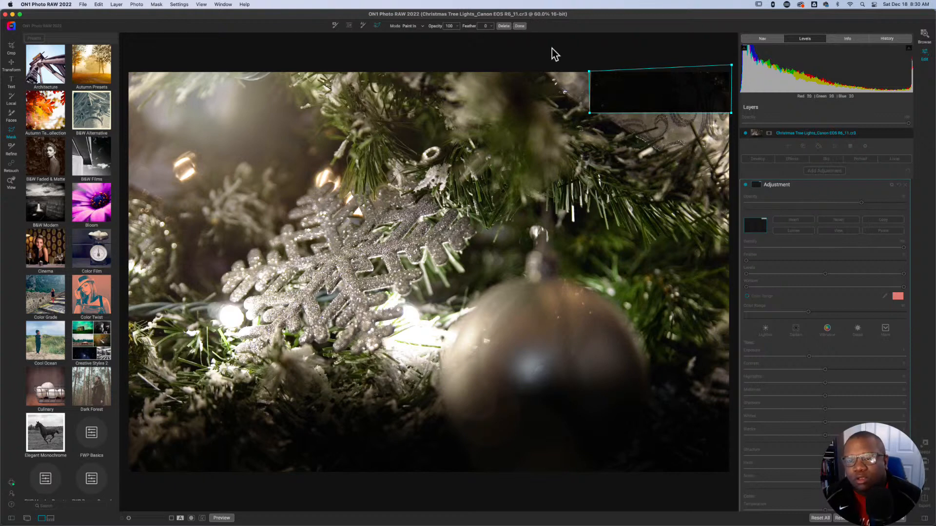
left_click(521, 26)
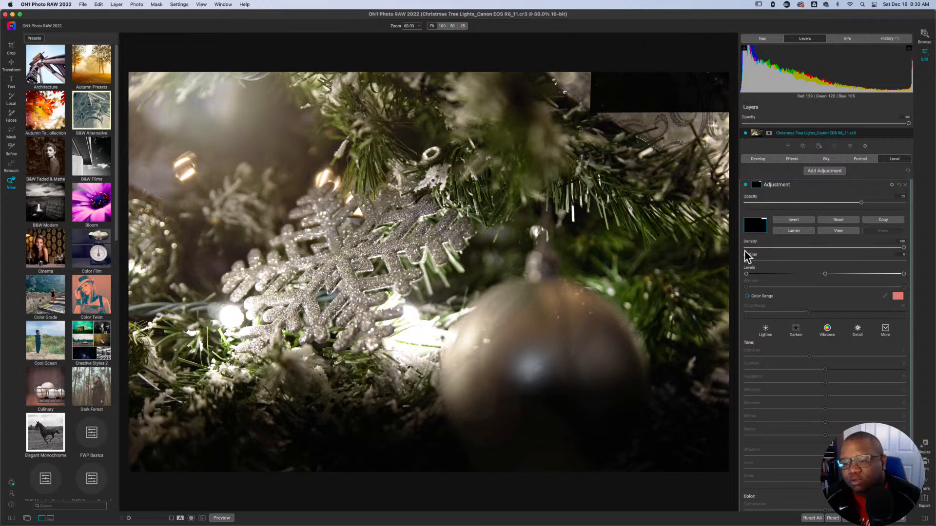
Step: Soften the corner adjustment's whole mask by raising its mask Feather to slightly below half, and collapse the adjustment
left_click_drag(746, 262, 790, 268)
left_click_drag(804, 265, 812, 267)
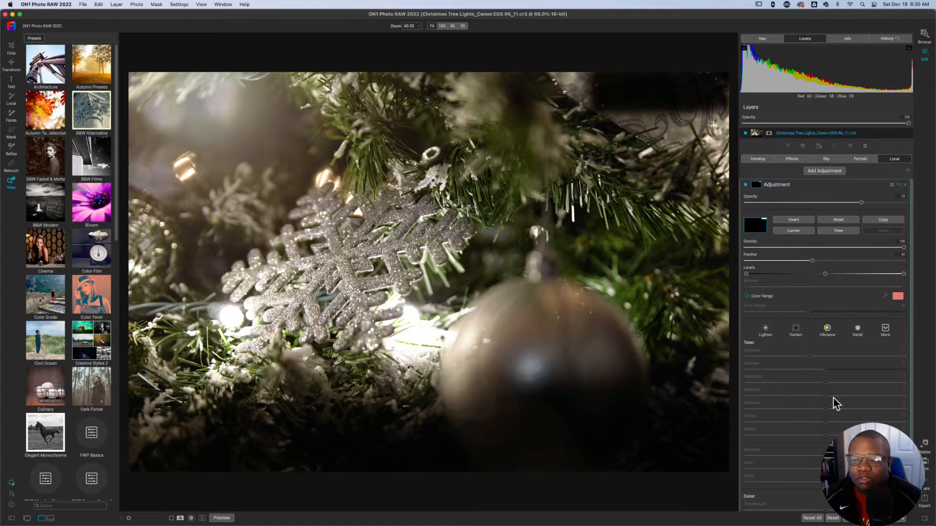
left_click(800, 185)
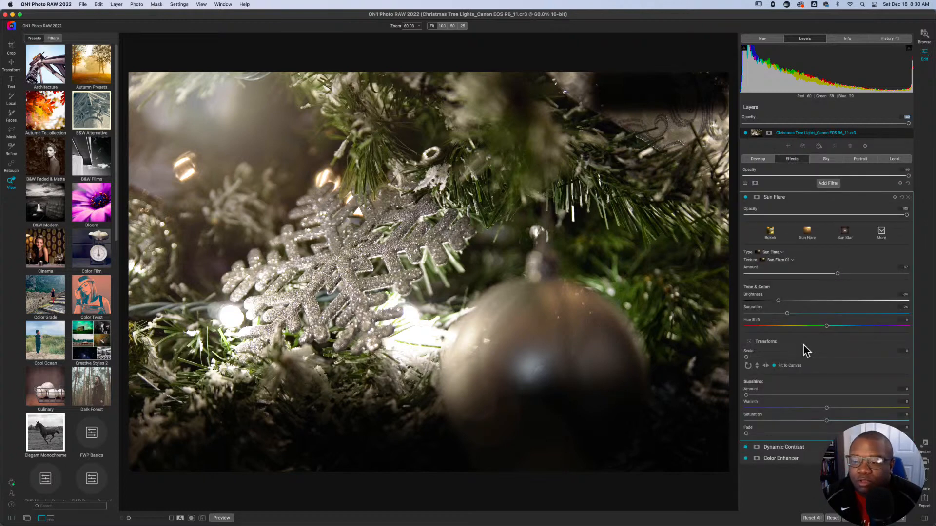
Step: Collapse the Sun Flare filter and check the photo for clipped highlights and shadows with the clipping overlay
left_click(795, 196)
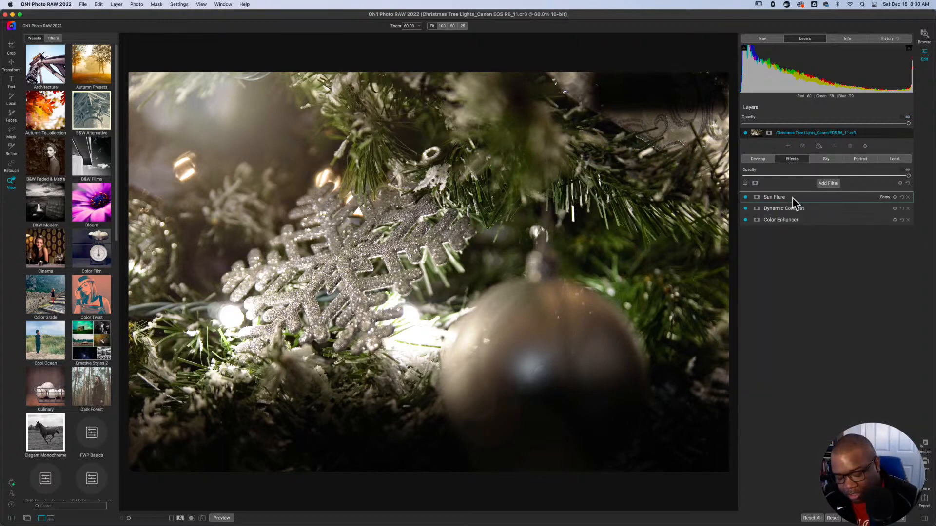
key("j")
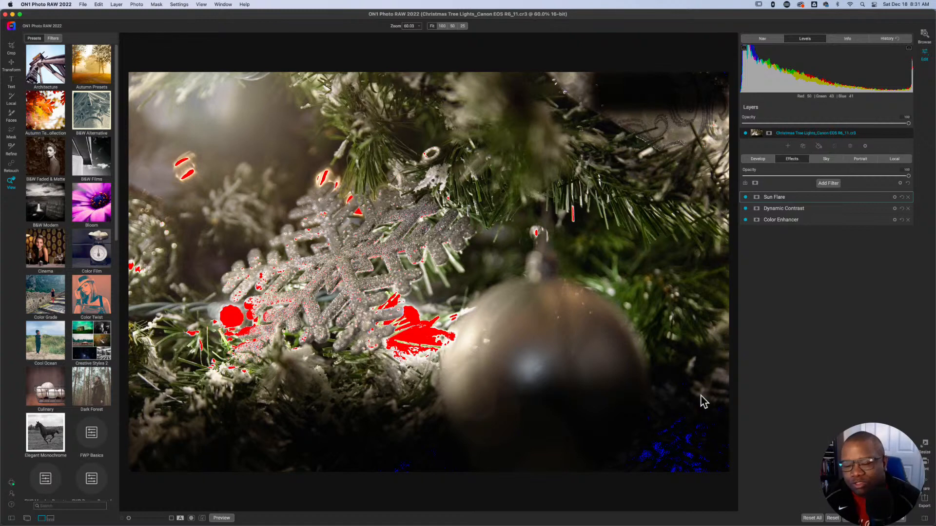
key("j")
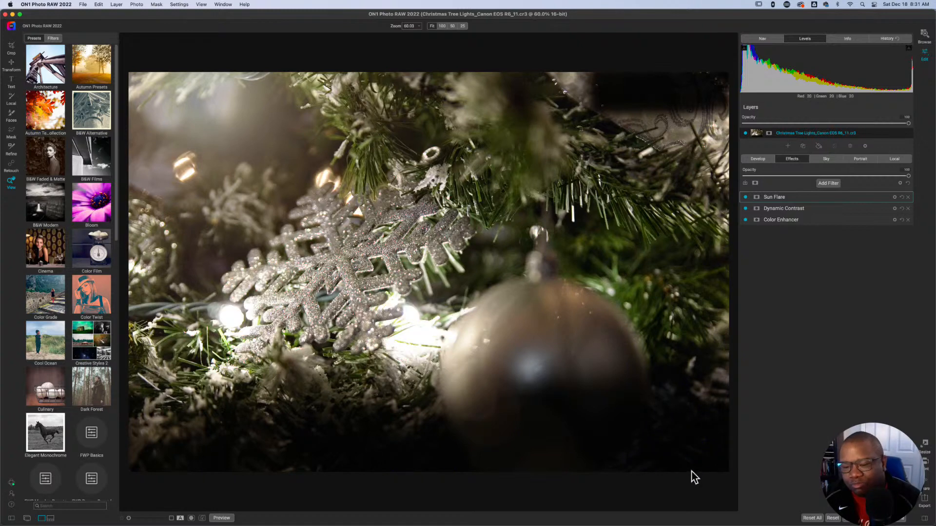
key("j")
key("j")
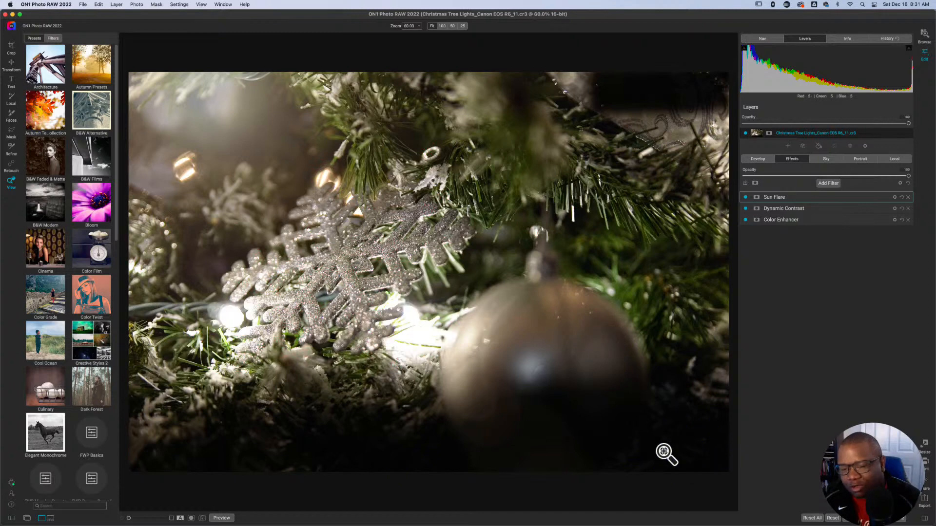
key("j")
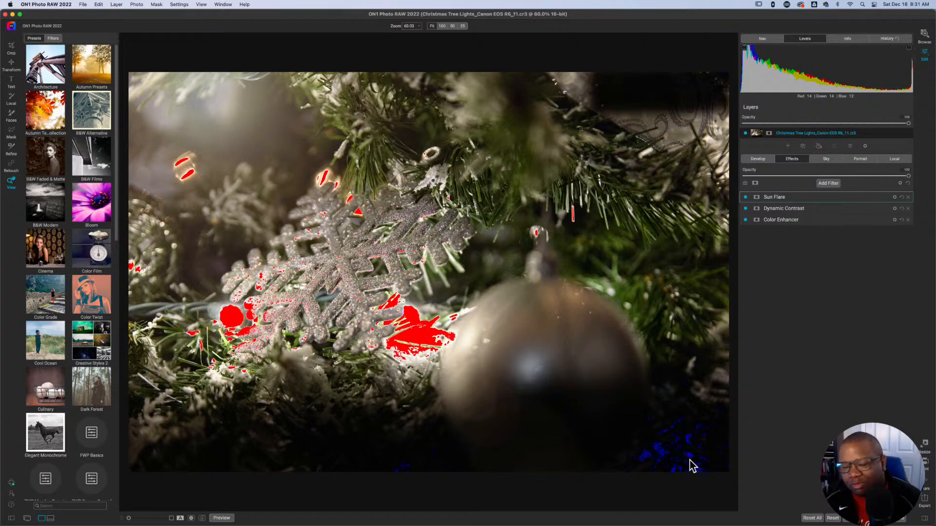
key("j")
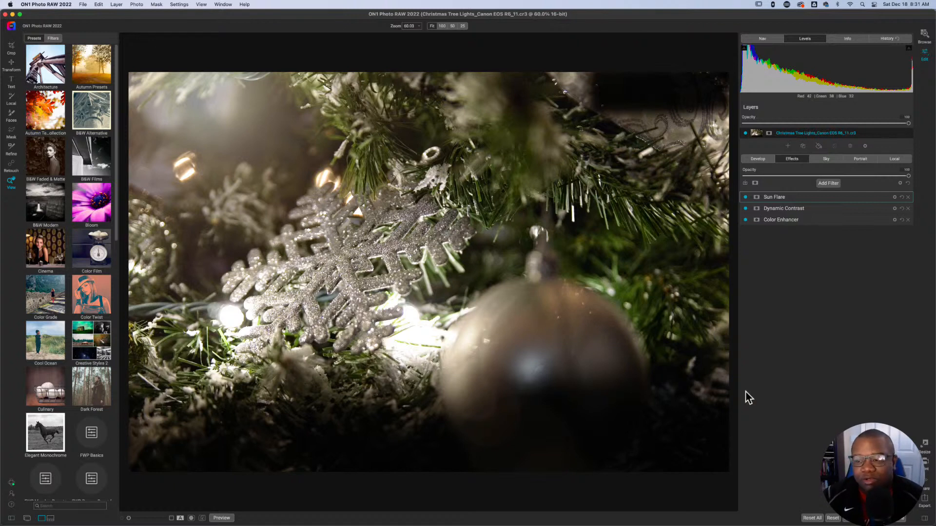
Step: Add a Curves filter, lower the white endpoint's output to 249 and raise the black endpoint's output to 5, using the clipping overlay
left_click(828, 183)
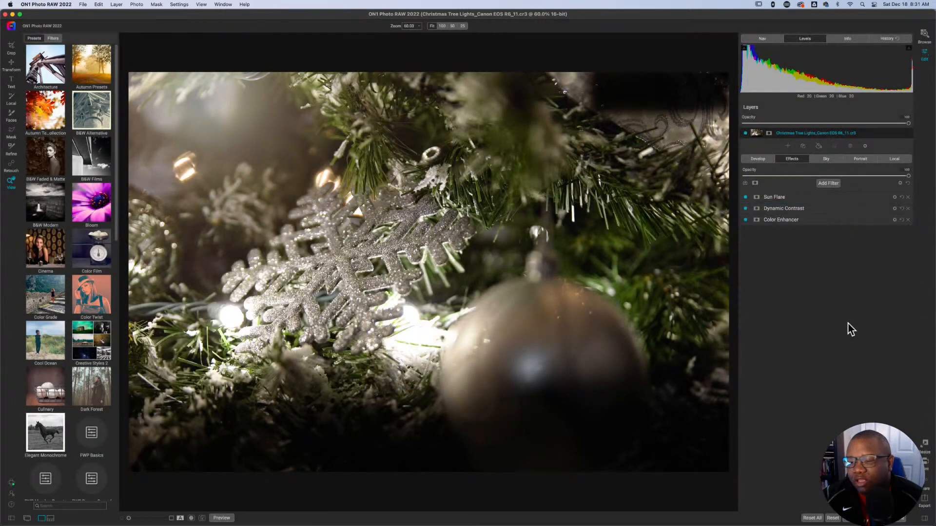
left_click_drag(866, 252, 871, 258)
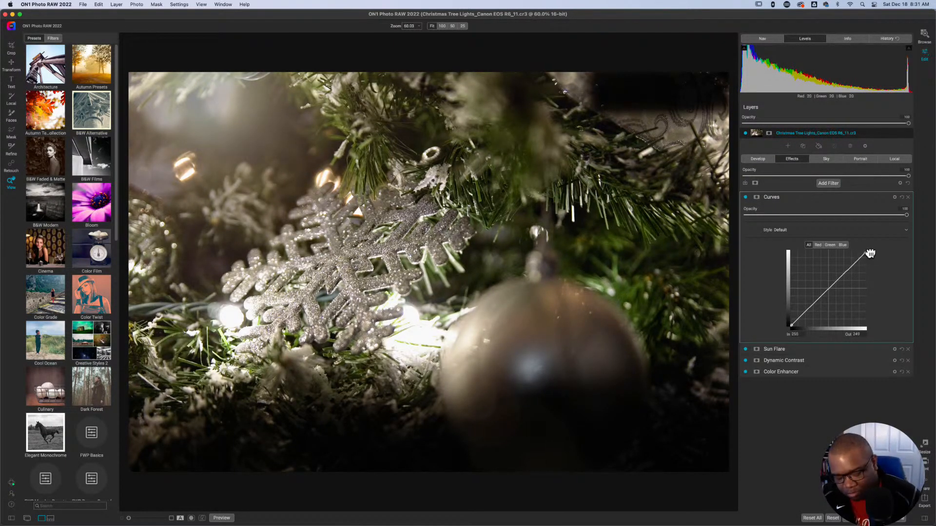
key("j")
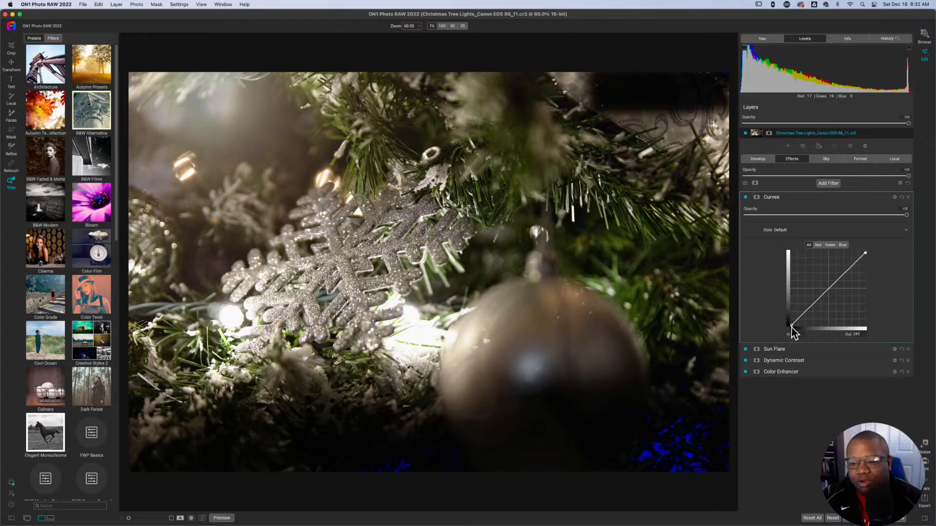
left_click_drag(791, 326, 787, 325)
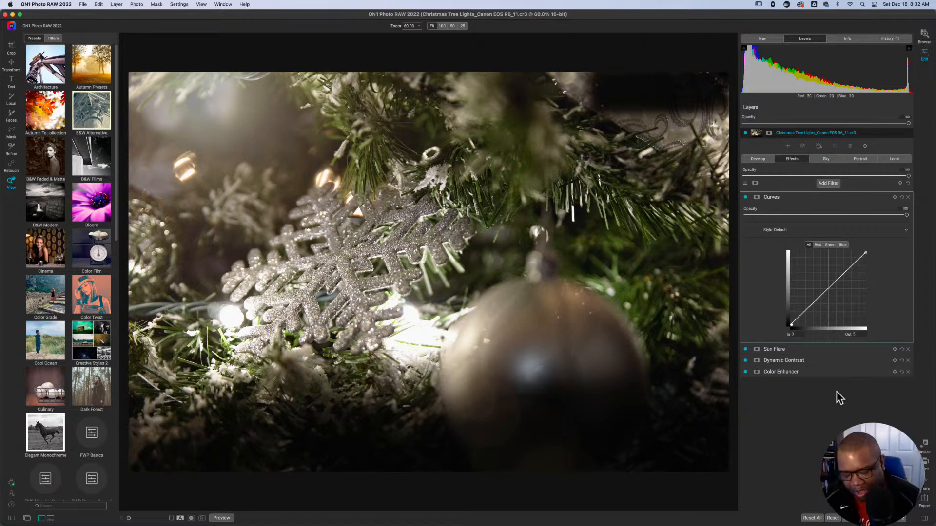
Step: Shape a gentle S-curve with a lowered shadow point, a raised highlight point and a midtone point at 134 in, 140 out, and compare with the original
left_click(812, 305)
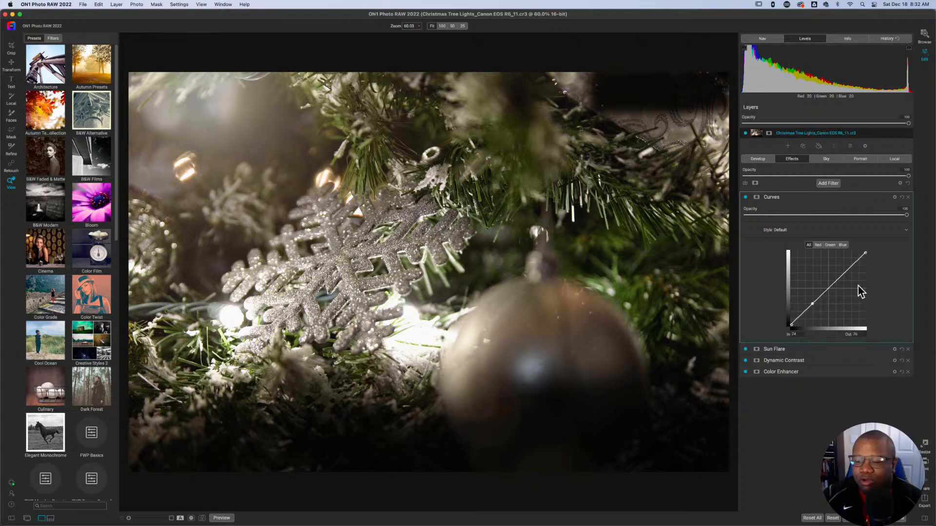
left_click_drag(813, 310, 815, 307)
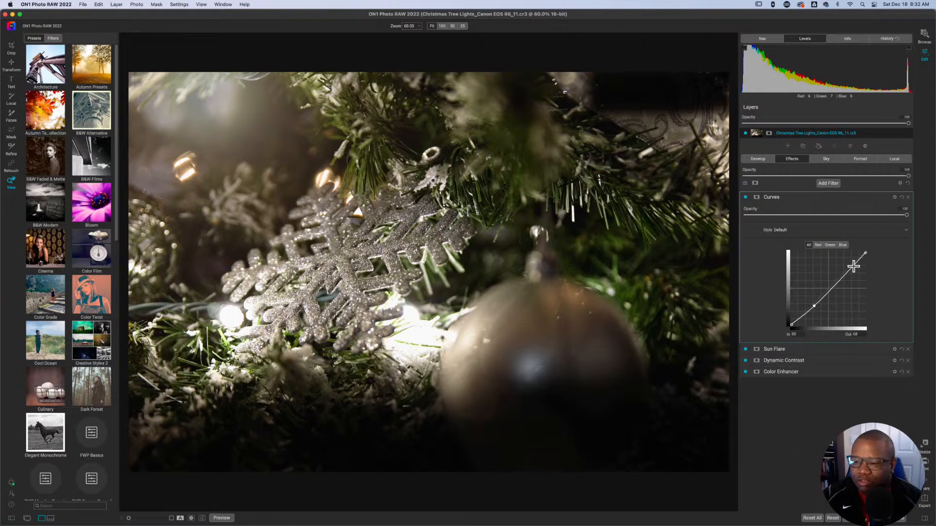
left_click_drag(853, 266, 851, 262)
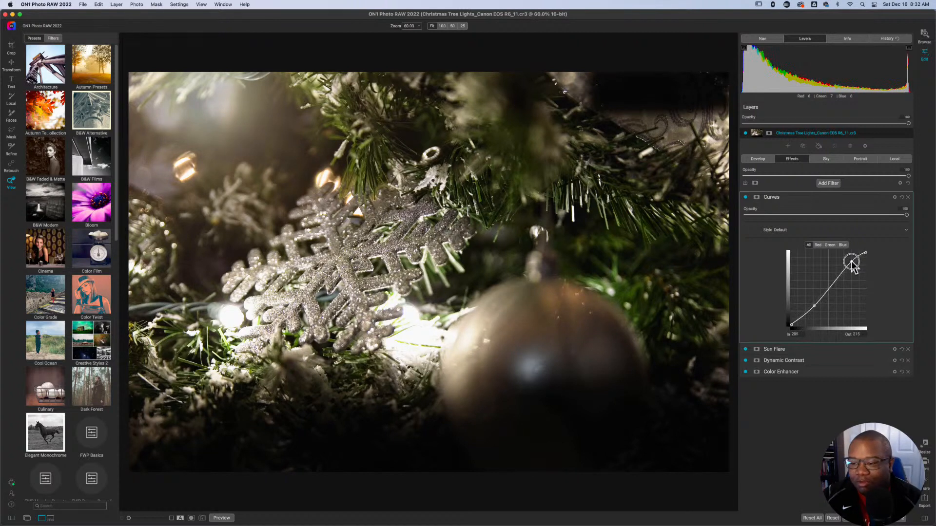
left_click(829, 288)
left_click_drag(828, 288, 830, 286)
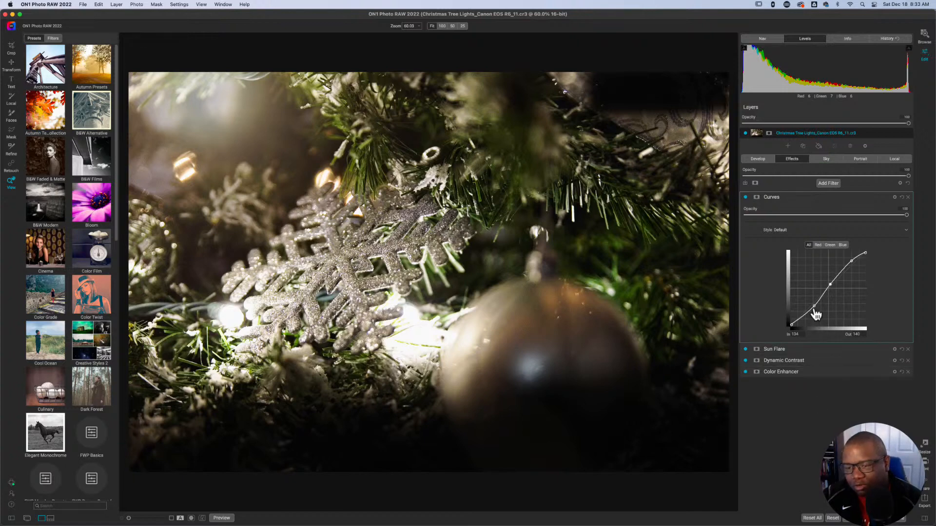
left_click_drag(814, 307, 813, 306)
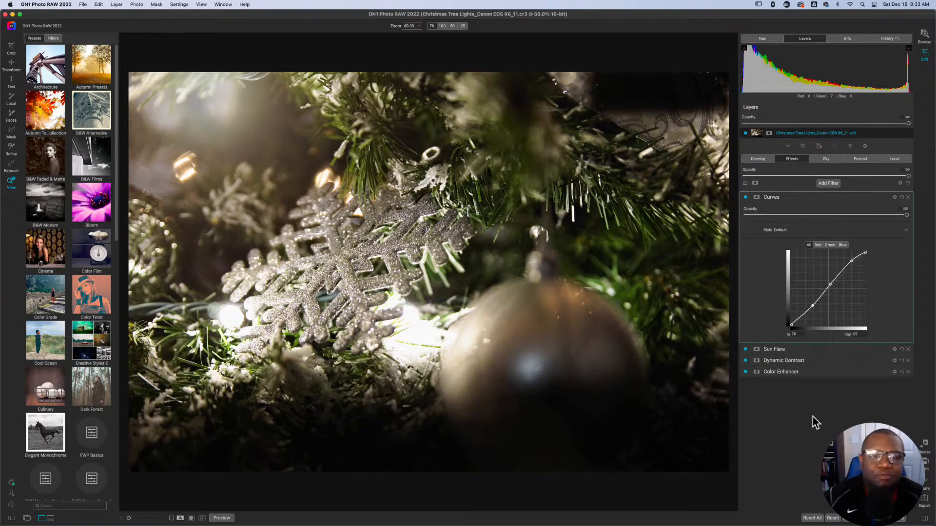
key("backslash")
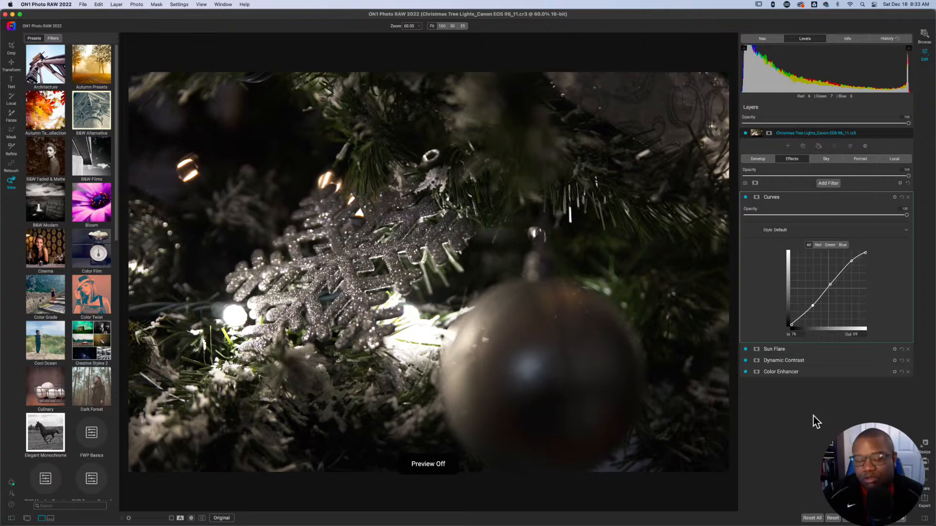
key("super+p")
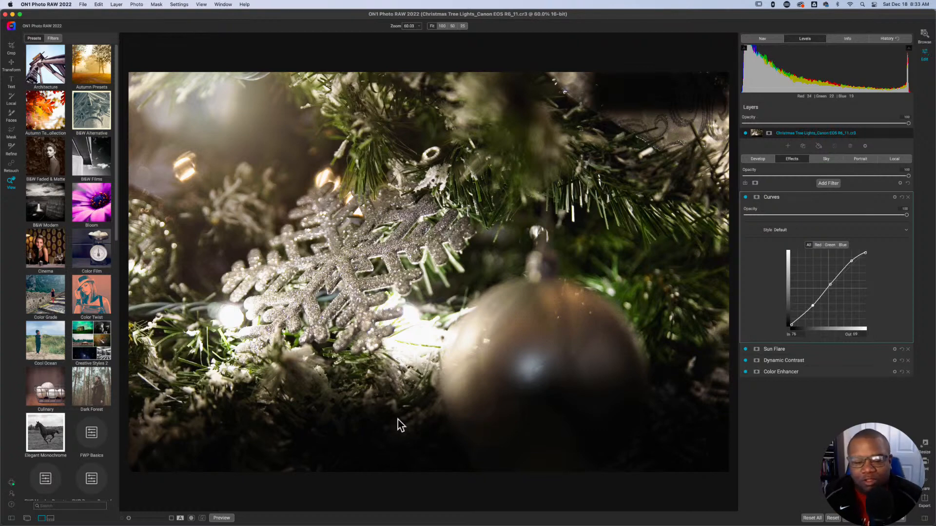
Step: Move the lower darkening adjustment's linear gradient mask further down the photo and tighten its upper transition
left_click(893, 161)
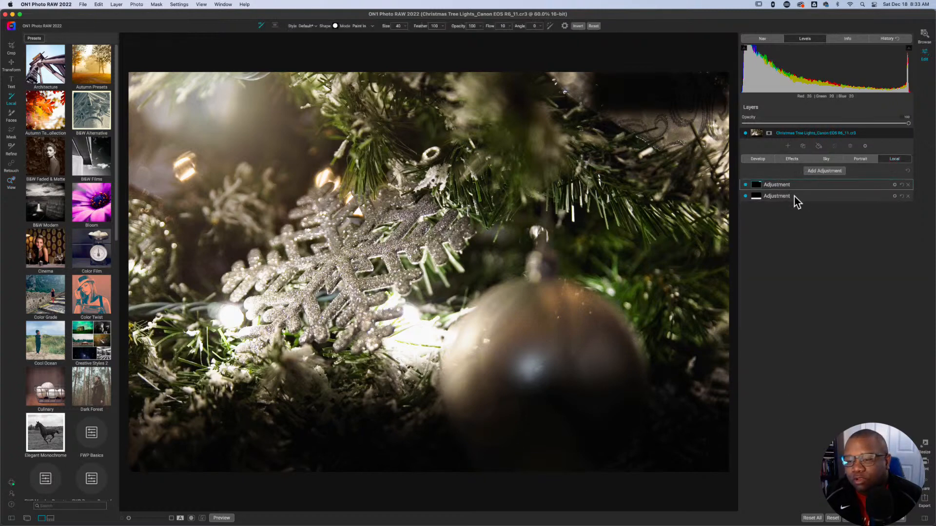
left_click(768, 197)
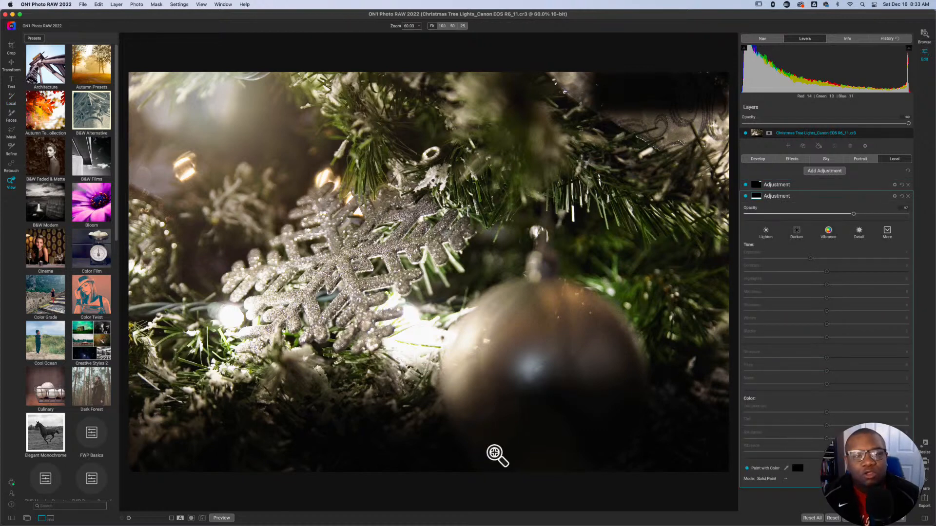
left_click(755, 201)
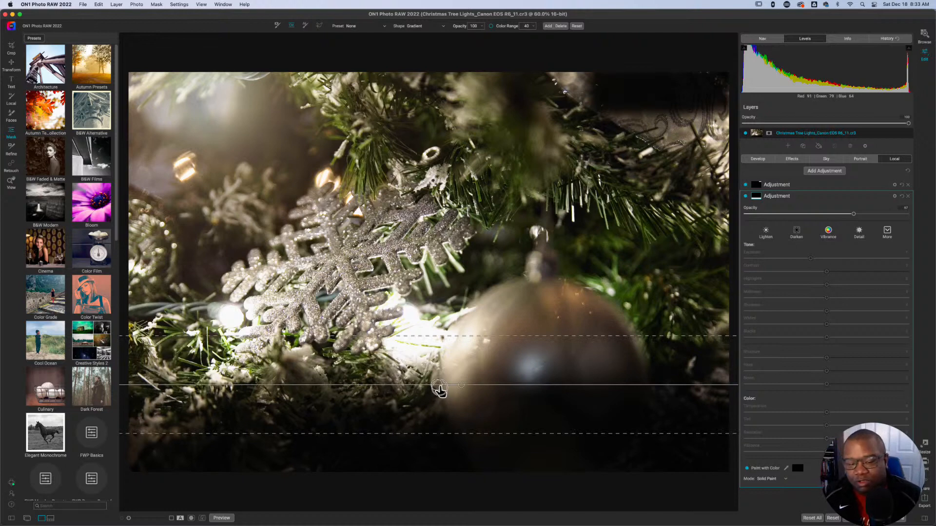
left_click_drag(439, 388, 436, 412)
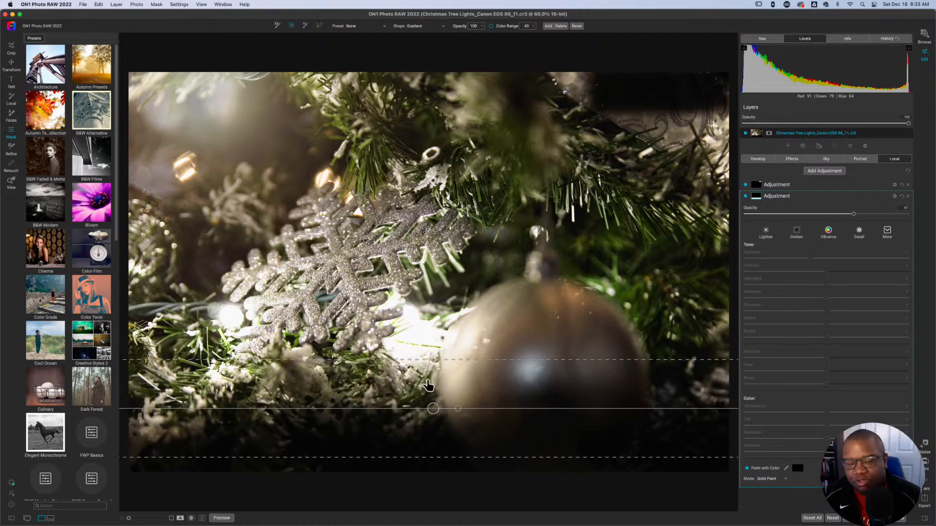
left_click_drag(428, 370, 429, 384)
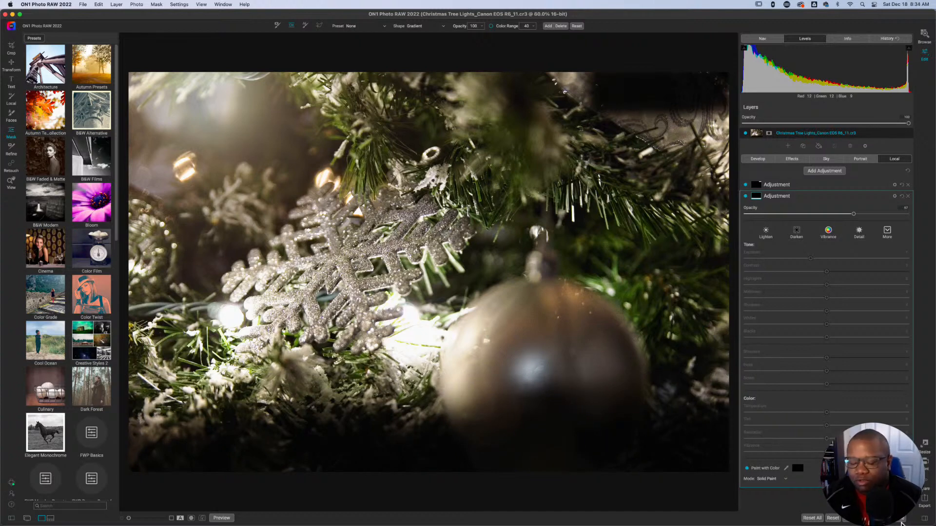
Step: Finish editing the photo, return to the photo browser and rate it three stars
mouse_move(903, 525)
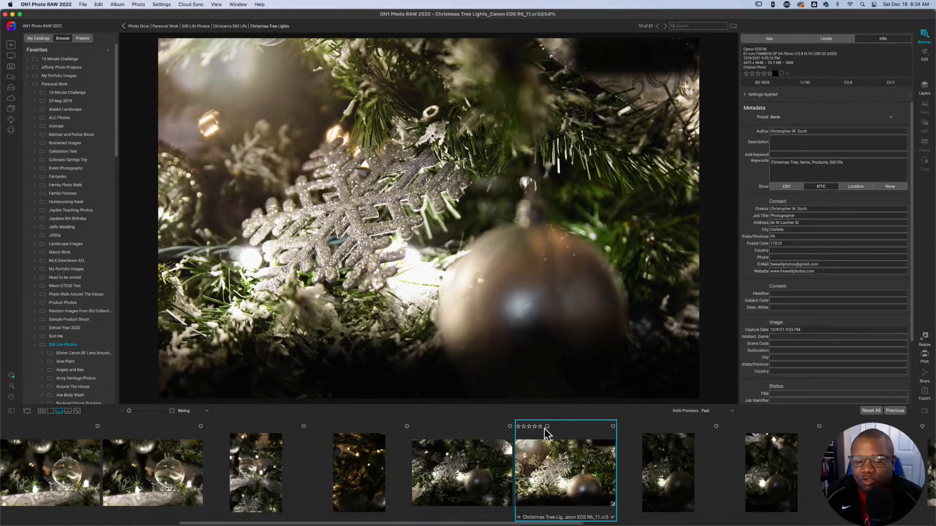
left_click(527, 427)
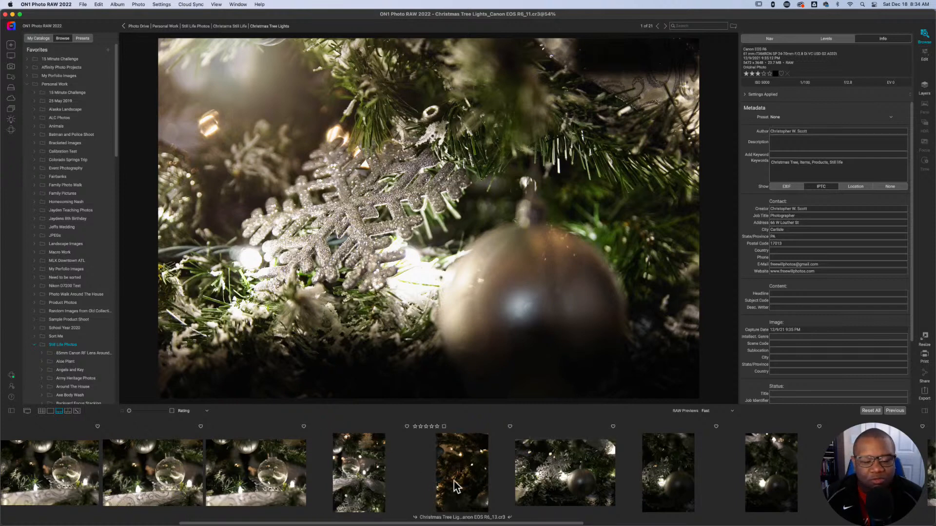
Step: Select the clear glass ornament photo Christmas Tree Lights_Canon EOS R6_18.cr3 and open it for editing at its Tone & Color settings
left_click_drag(463, 521, 229, 516)
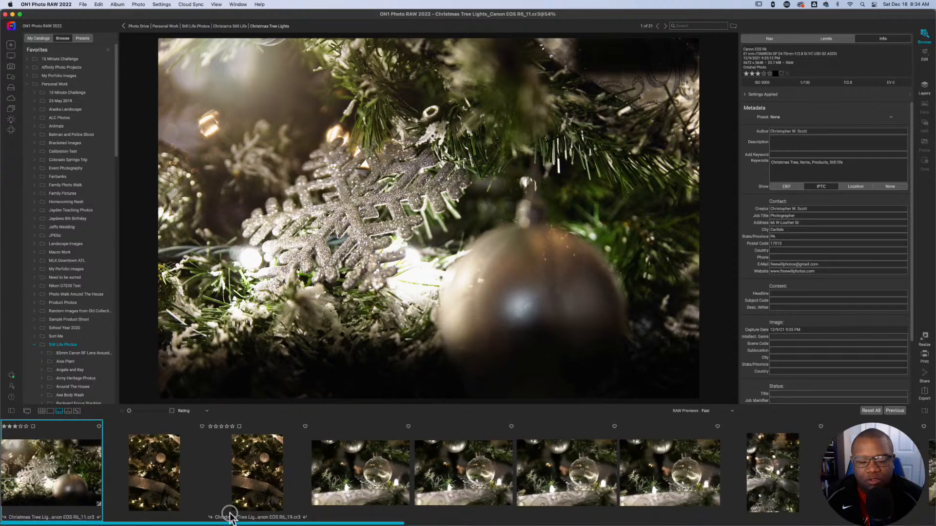
left_click(356, 478)
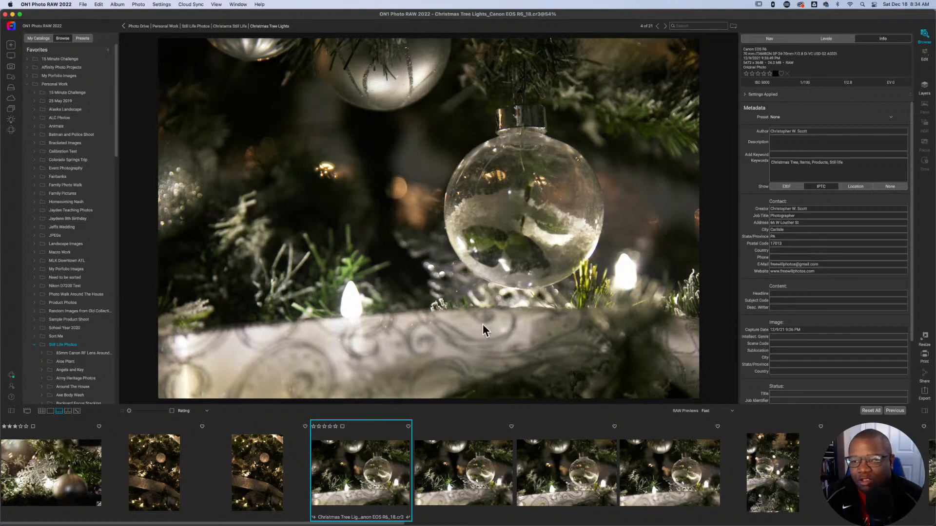
left_click(925, 55)
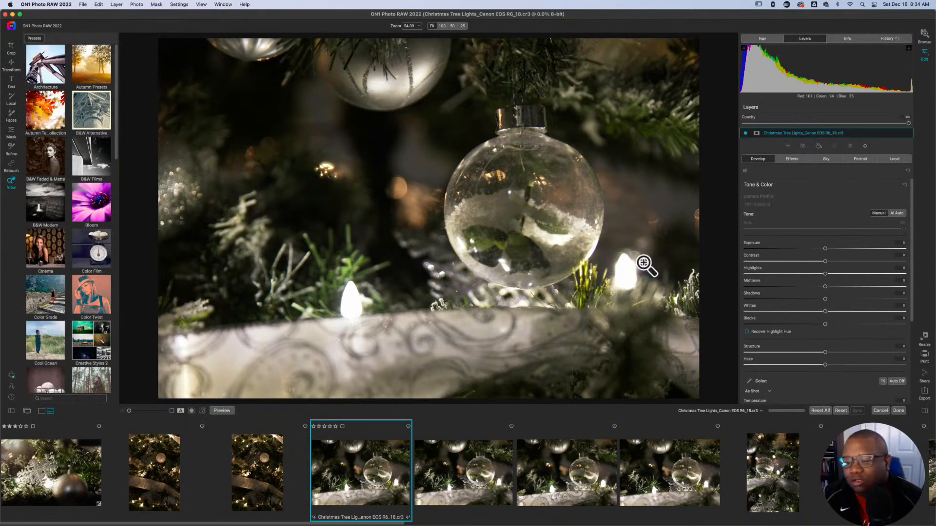
scroll(814, 244, "down", 5)
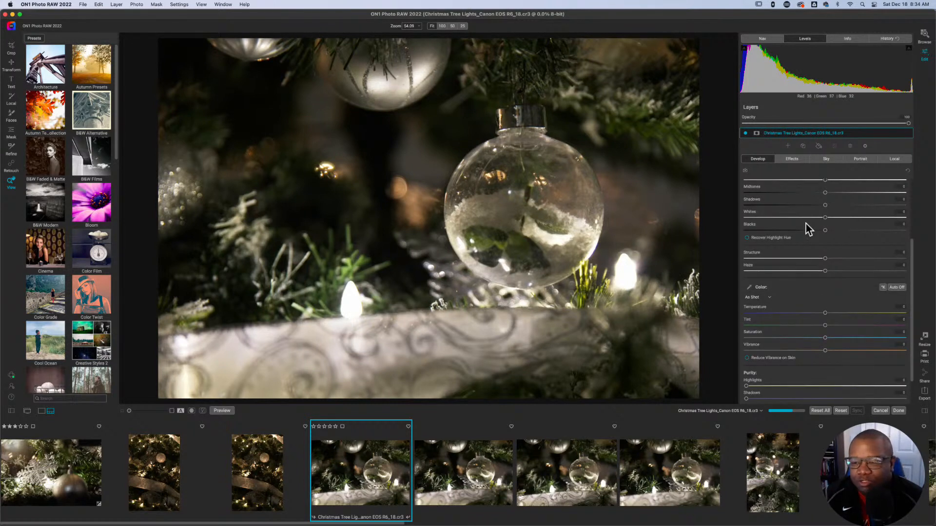
Step: Cool the color temperature slightly, nudge the tint toward magenta, and check the framing against the crop grid
scroll(806, 229, "down", 2)
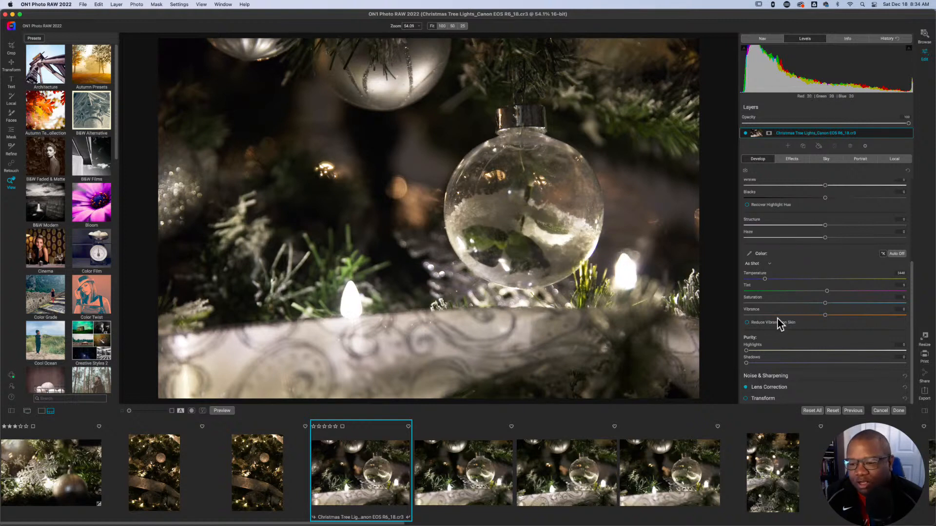
left_click(827, 292)
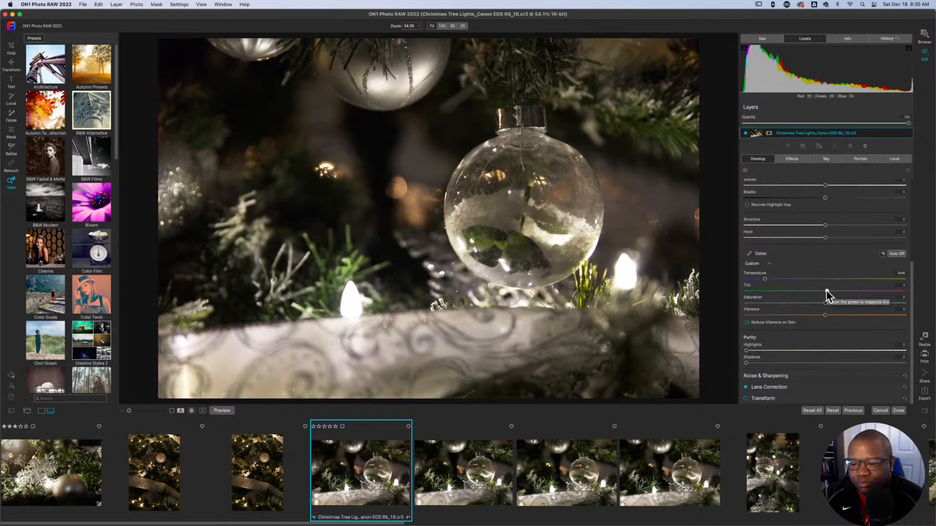
left_click_drag(827, 292, 830, 294)
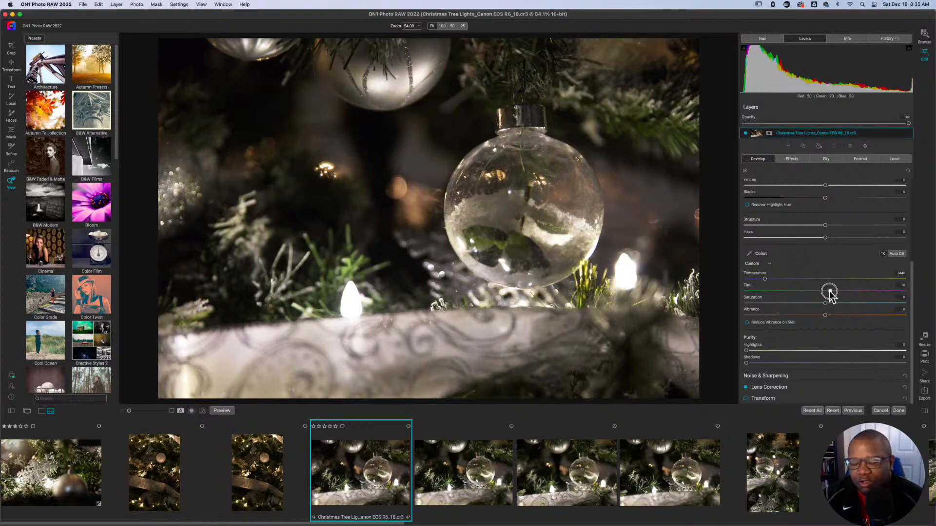
left_click_drag(830, 292, 829, 292)
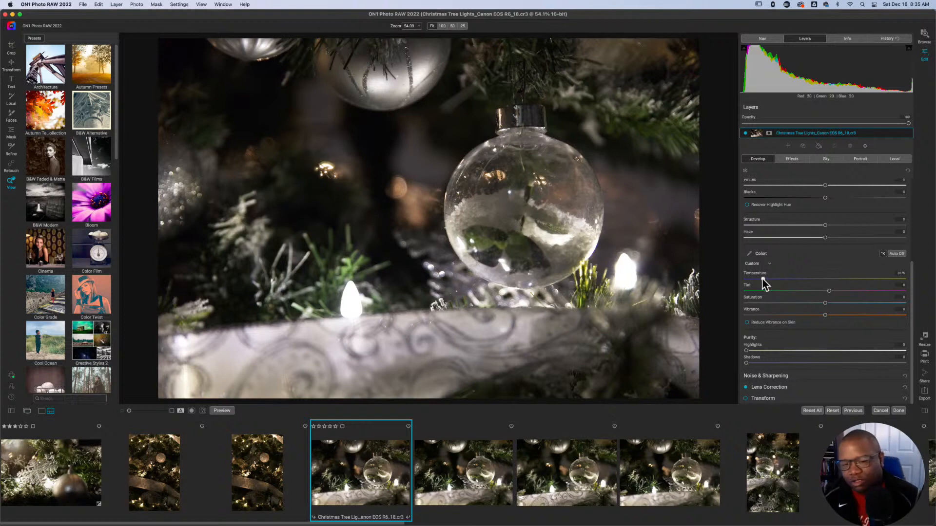
key("c")
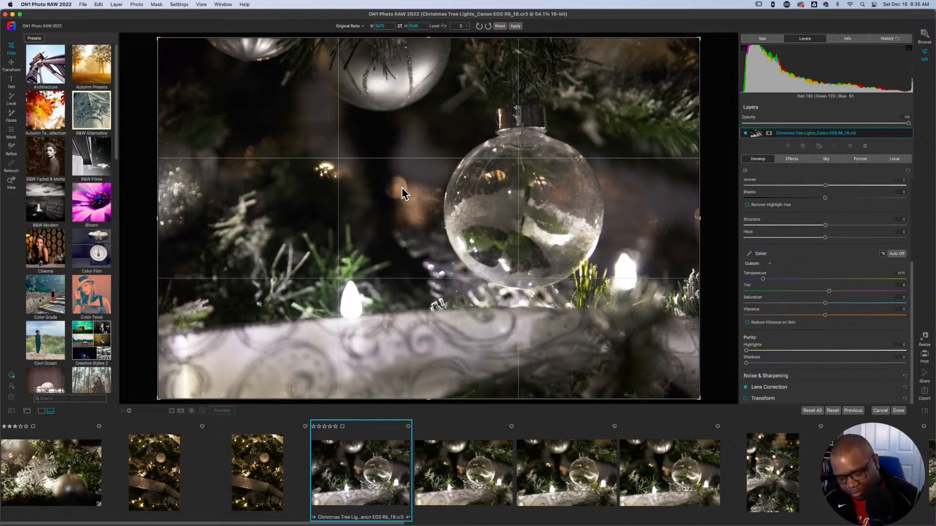
key("z")
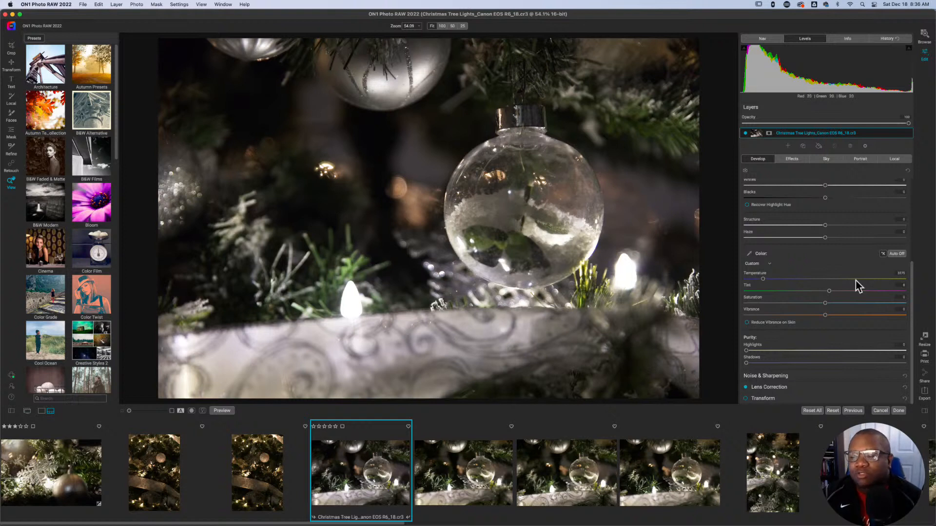
Step: Change the photo's camera profile to ON1 Portrait
left_click_drag(912, 281, 907, 172)
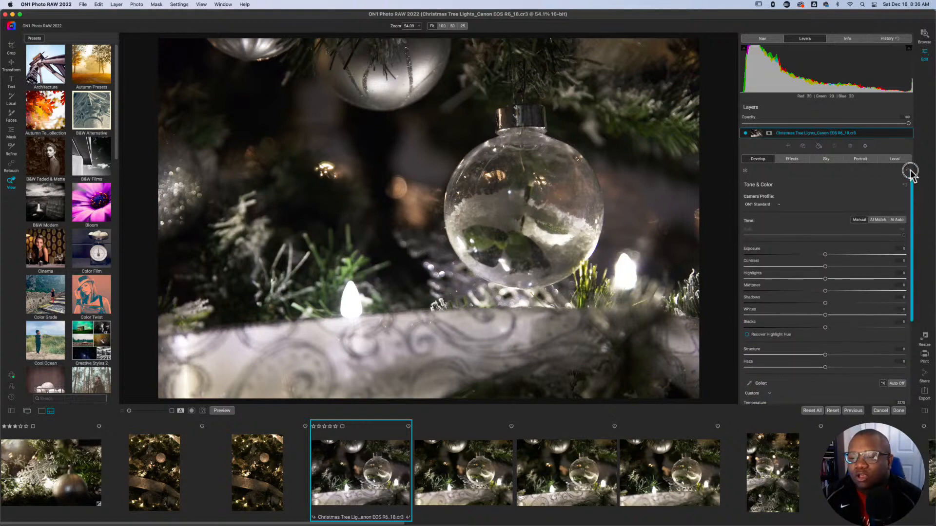
left_click(777, 205)
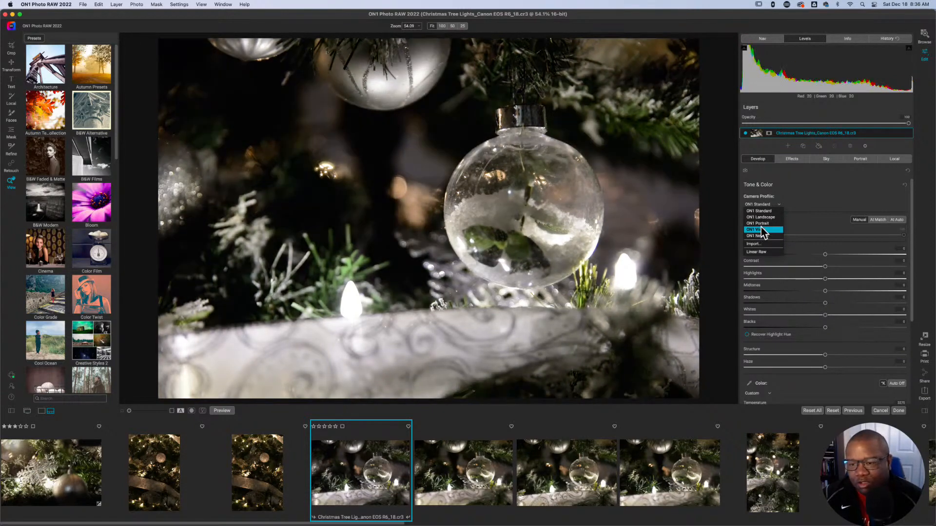
left_click(761, 226)
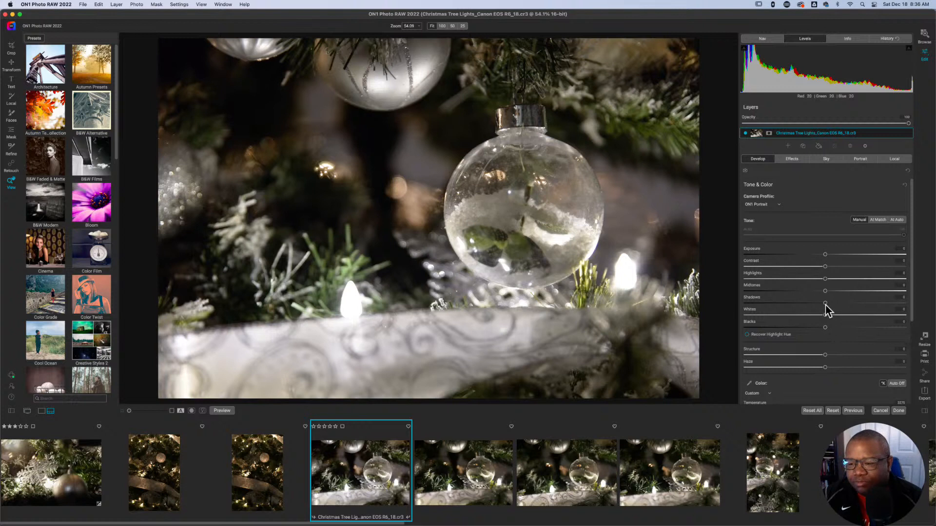
Step: Raise the shadows, exposure and structure slightly and lower the midtones a touch
left_click_drag(826, 304, 833, 306)
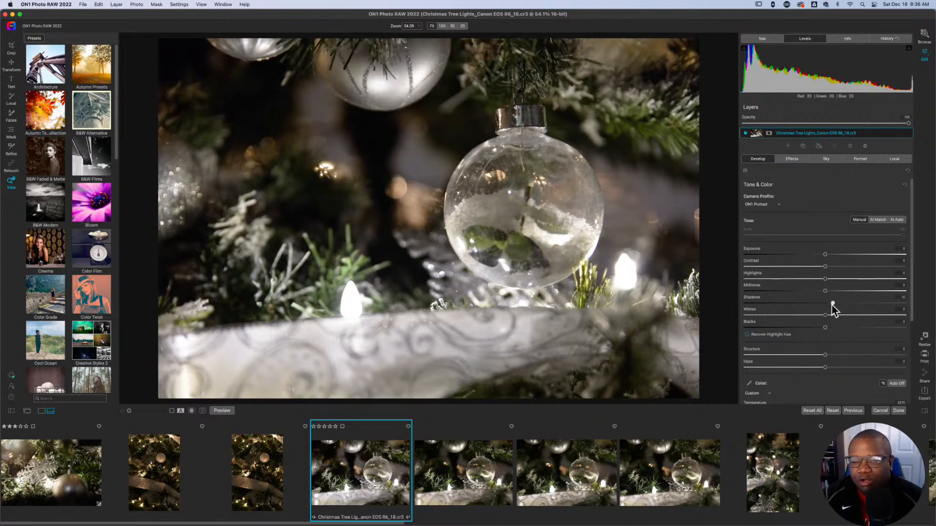
mouse_move(825, 292)
left_mouse_down()
mouse_move(841, 294)
mouse_move(825, 295)
left_mouse_up()
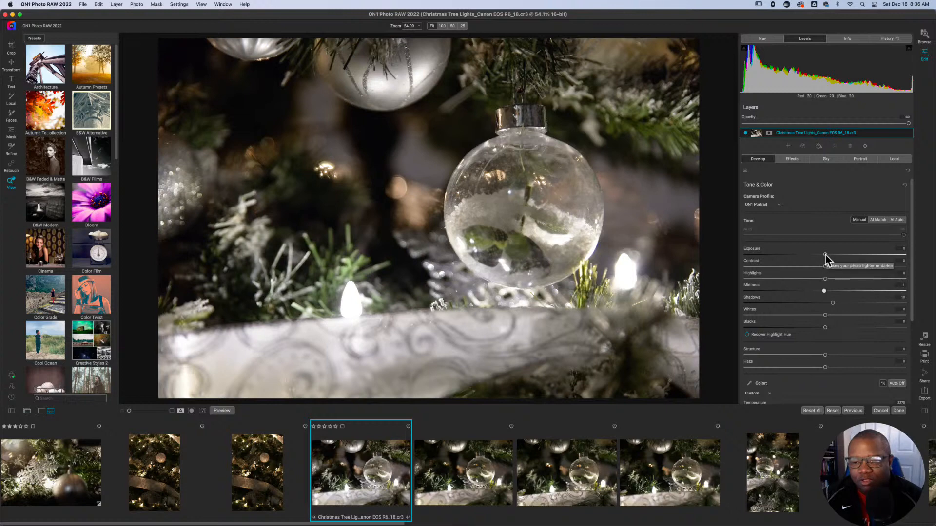
left_click_drag(824, 254, 829, 258)
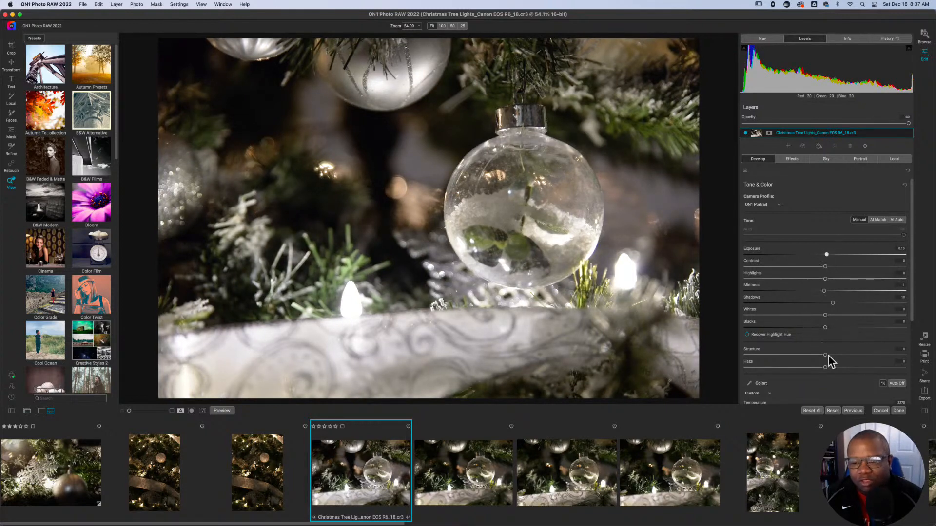
left_click_drag(825, 357, 838, 357)
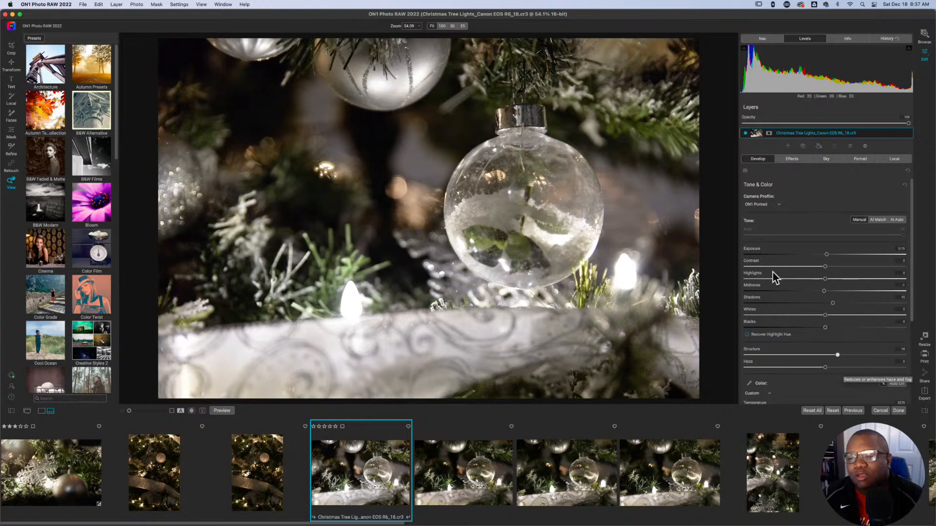
Step: Add a Color Enhancer effects filter and raise its vibrance slightly
left_click(792, 159)
left_click(828, 183)
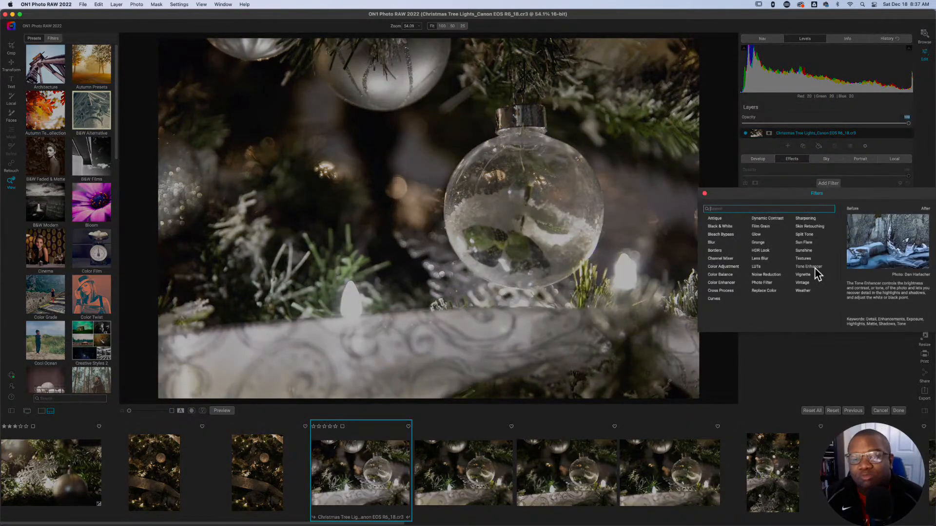
left_click(726, 284)
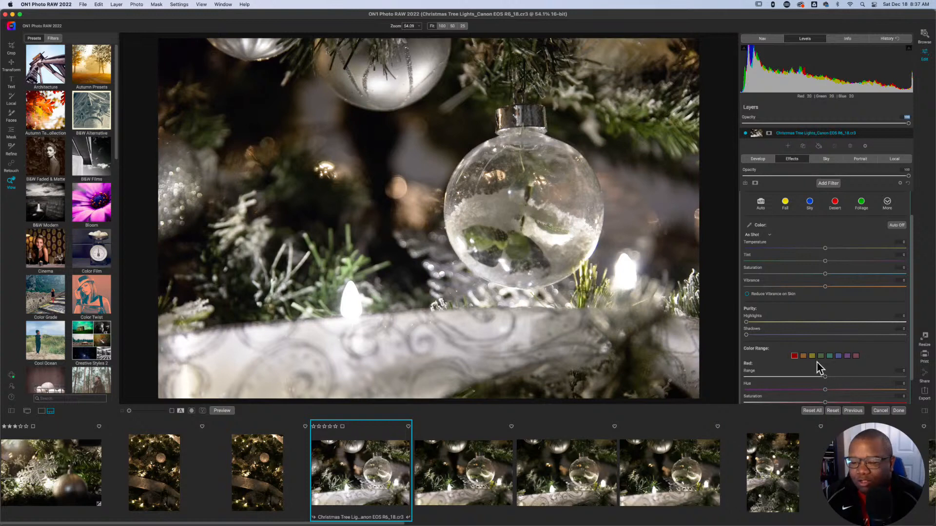
left_click_drag(826, 288, 836, 289)
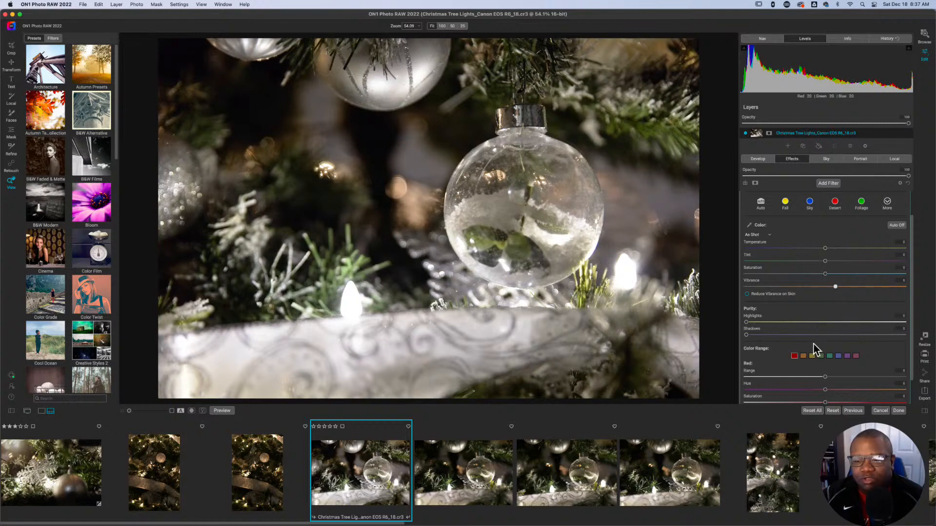
Step: Shift the yellow range's hue toward green, raise its saturation slightly, and compare the photo with the Color Enhancer off and on
left_click(812, 356)
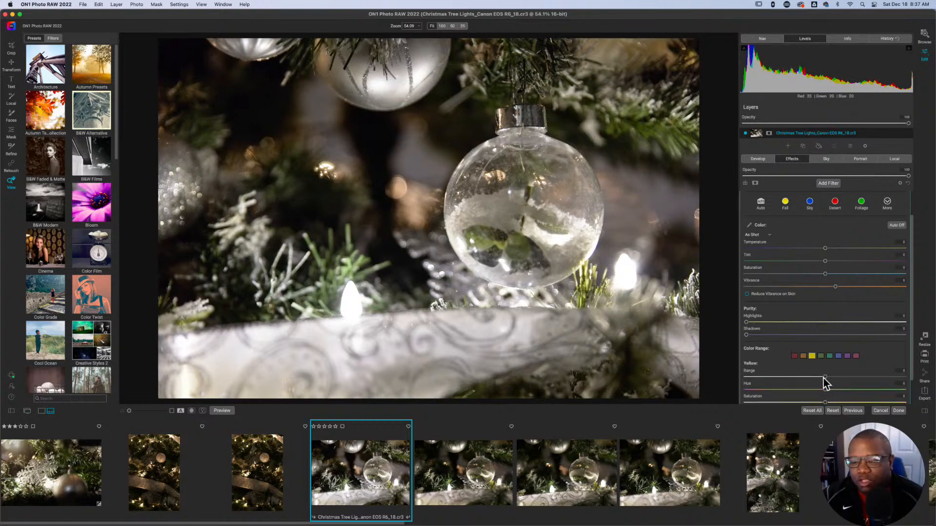
scroll(891, 350, "down", 2)
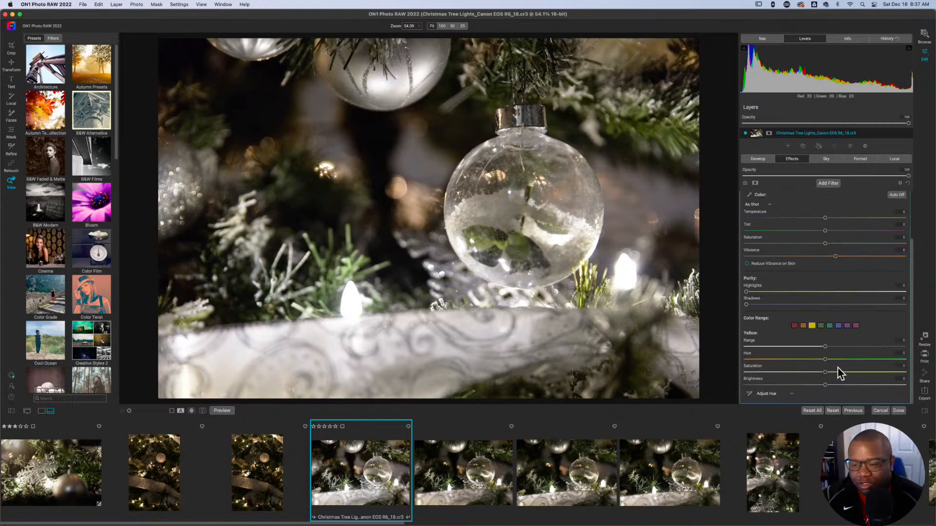
left_click_drag(825, 360, 830, 376)
scroll(829, 287, "up", 3)
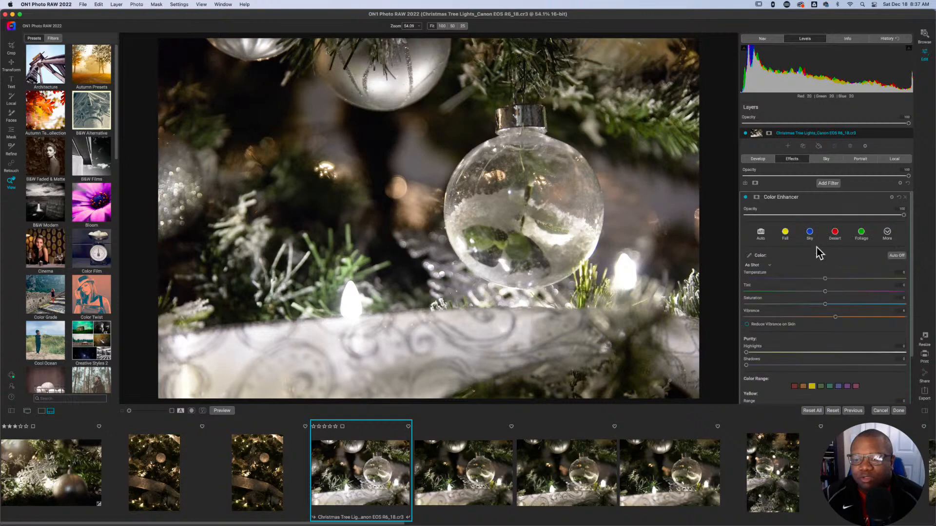
left_click(745, 197)
left_click(745, 197)
left_click(745, 198)
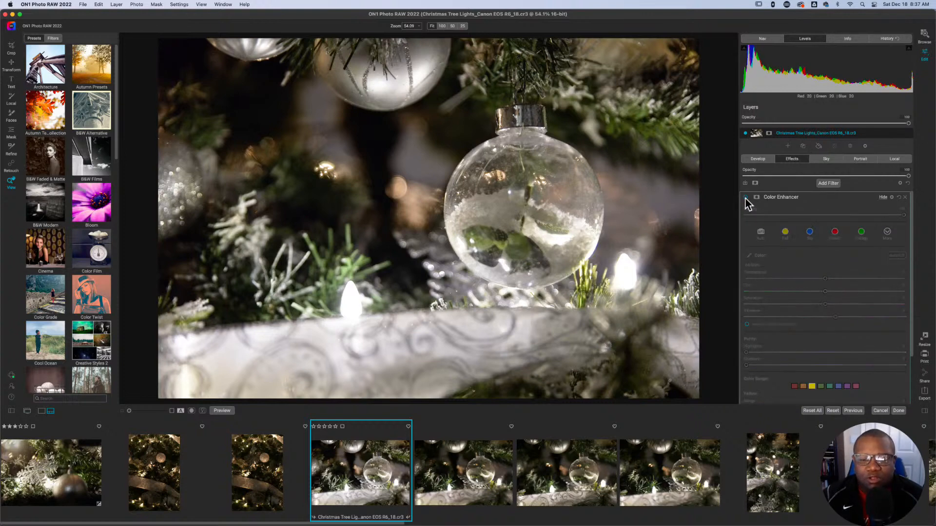
left_click(746, 198)
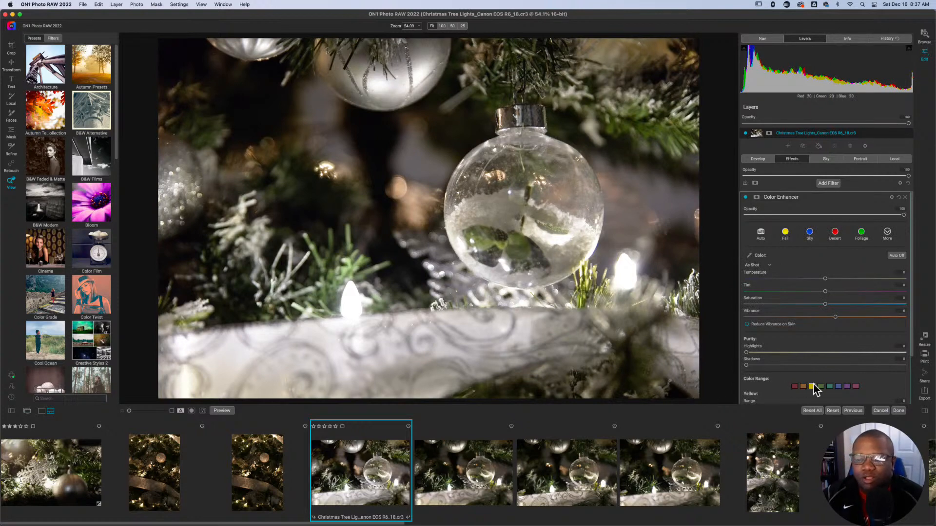
Step: Brighten the yellow range slightly and the green range a bit more, and collapse the Color Enhancer filter
scroll(890, 382, "down", 4)
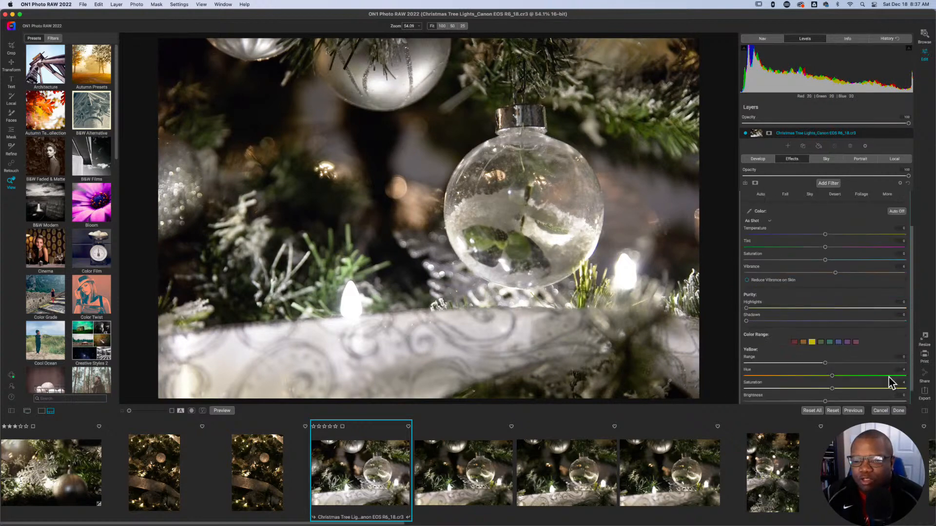
left_click_drag(825, 387, 830, 387)
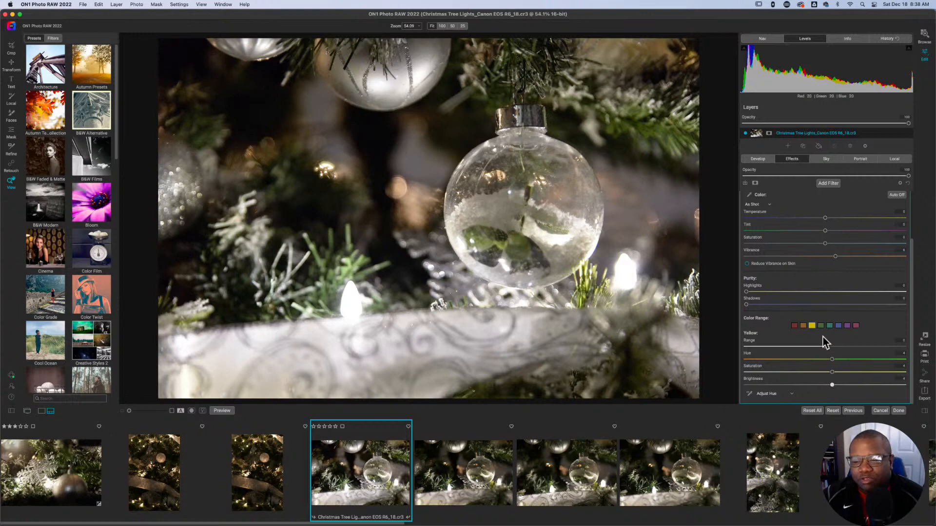
left_click(821, 326)
left_click_drag(825, 386, 839, 387)
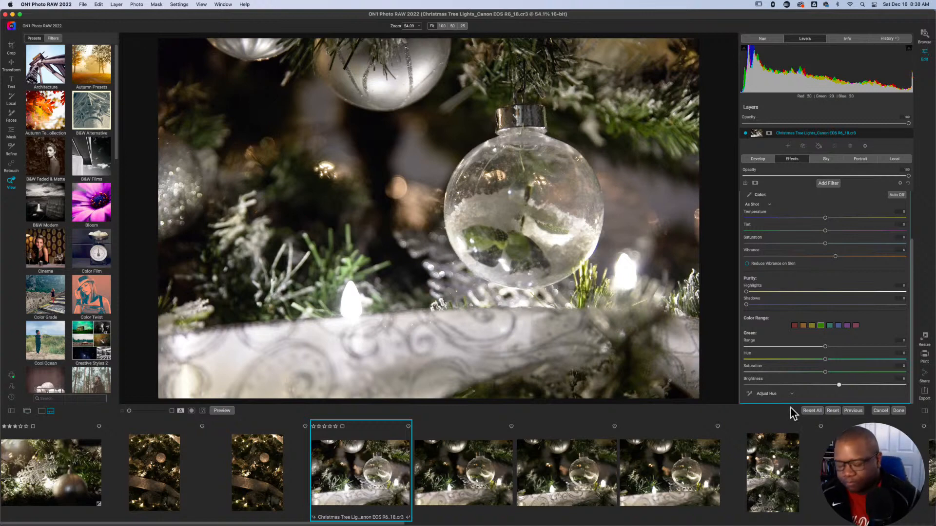
scroll(821, 340, "up", 3)
left_click(771, 199)
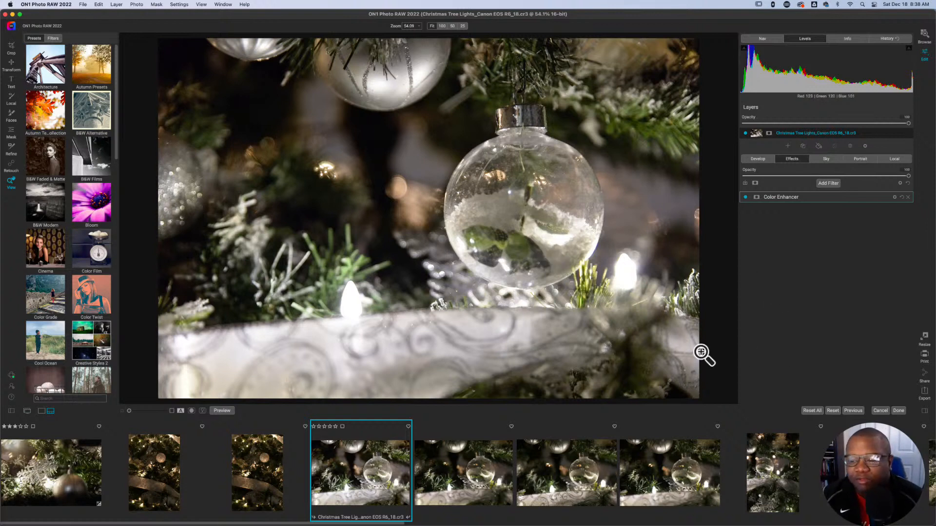
Step: Rate the glass ornament photo three stars, mark it as liked, and finish editing to return to the photo browser
left_click(324, 427)
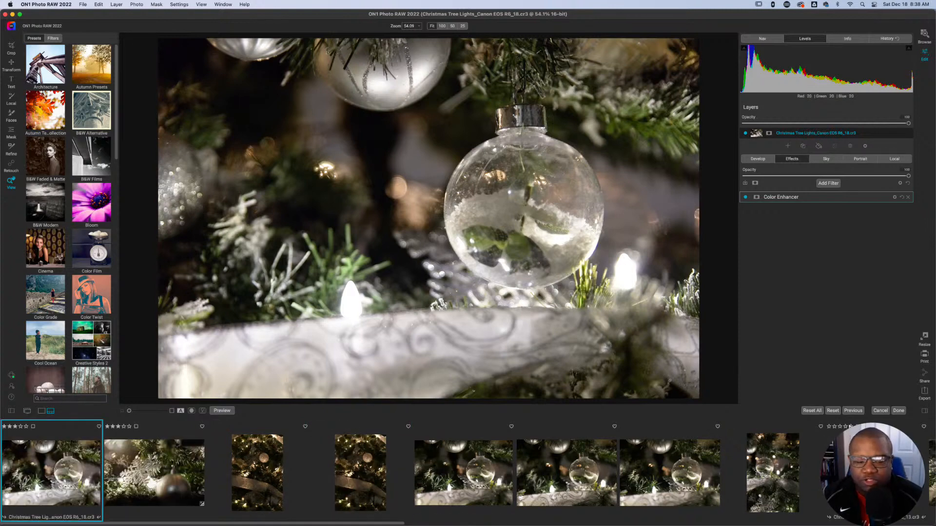
left_click(99, 427)
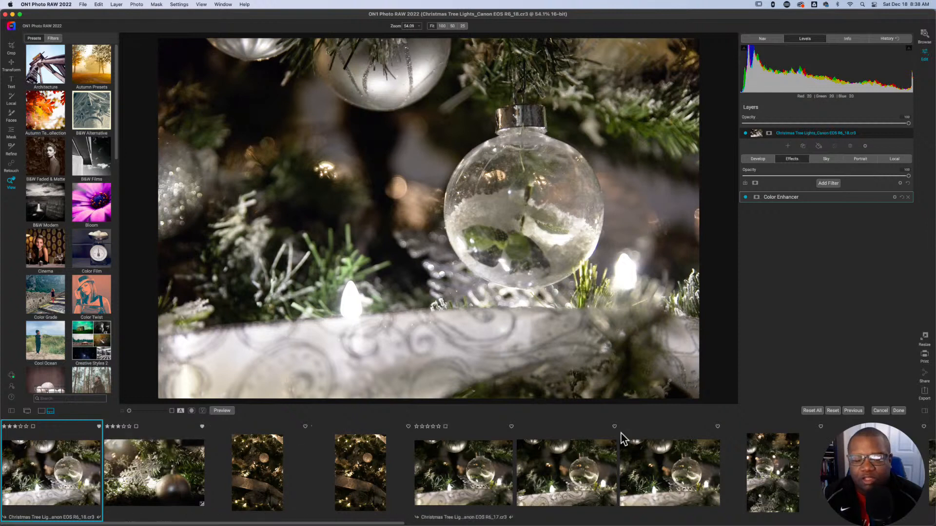
left_click(898, 411)
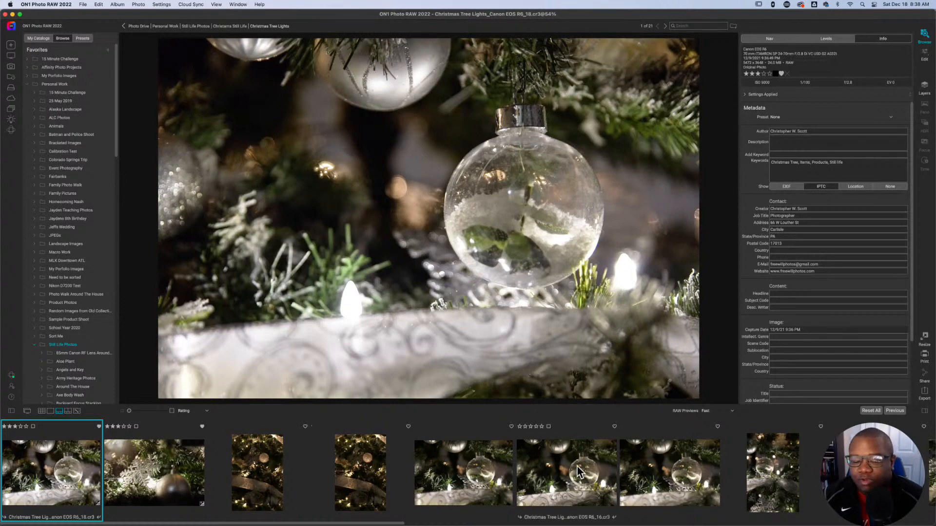
Step: Look through the remaining Christmas Tree Lights photos and show the whole folder as a thumbnail grid
scroll(509, 482, "right", 10)
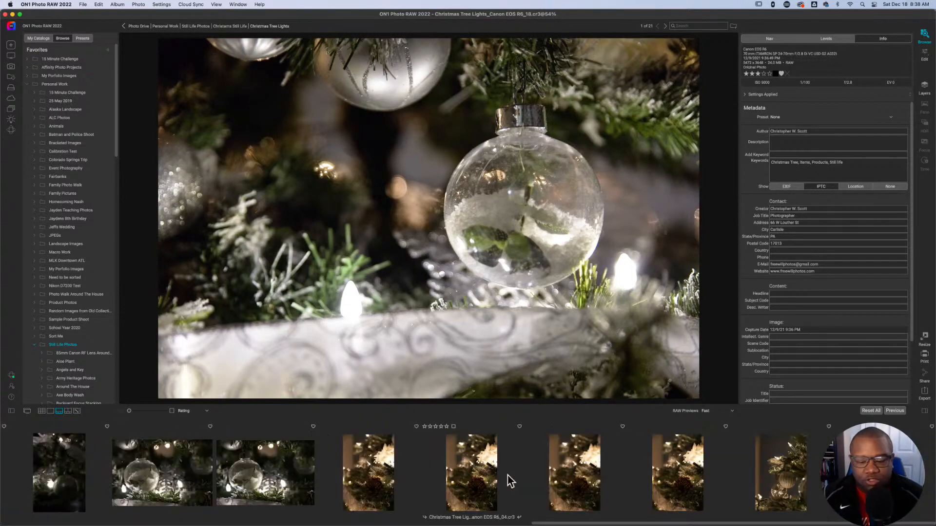
scroll(509, 482, "left", 10)
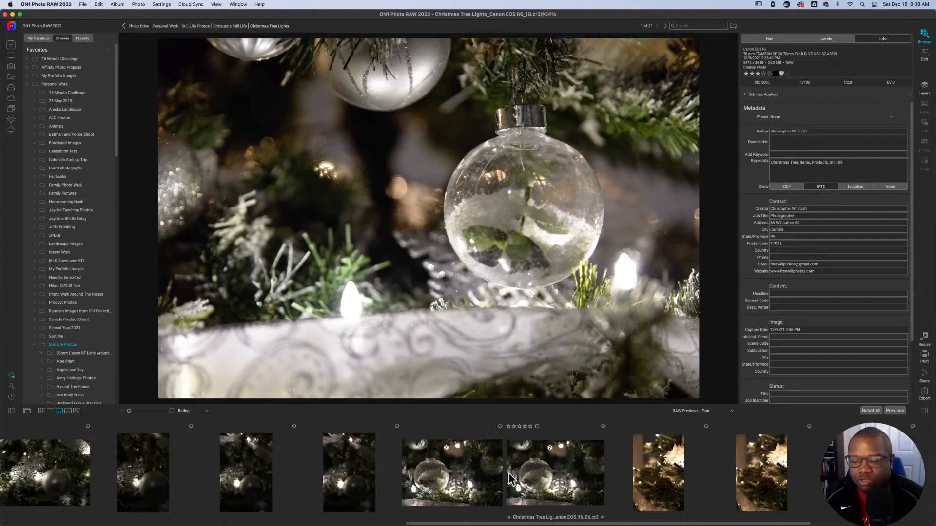
left_click(41, 412)
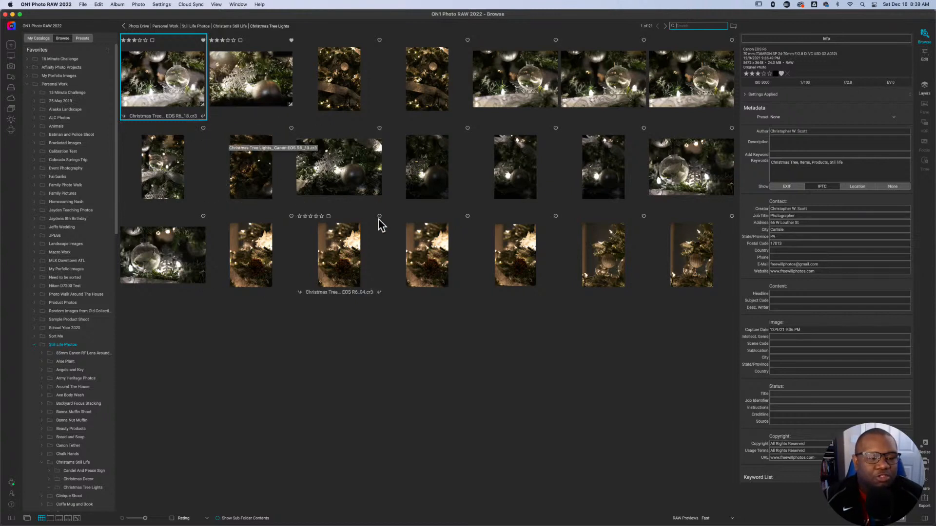
Step: Collapse the Still Life Photos folder, expand Family Pictures, and open its Christmas 2020 Gift Opening subfolder
left_click(34, 344)
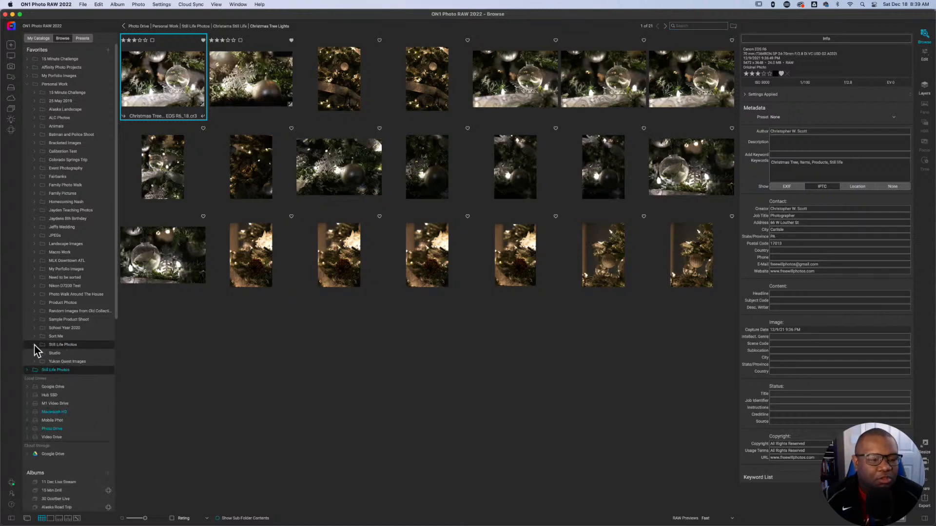
left_click(33, 195)
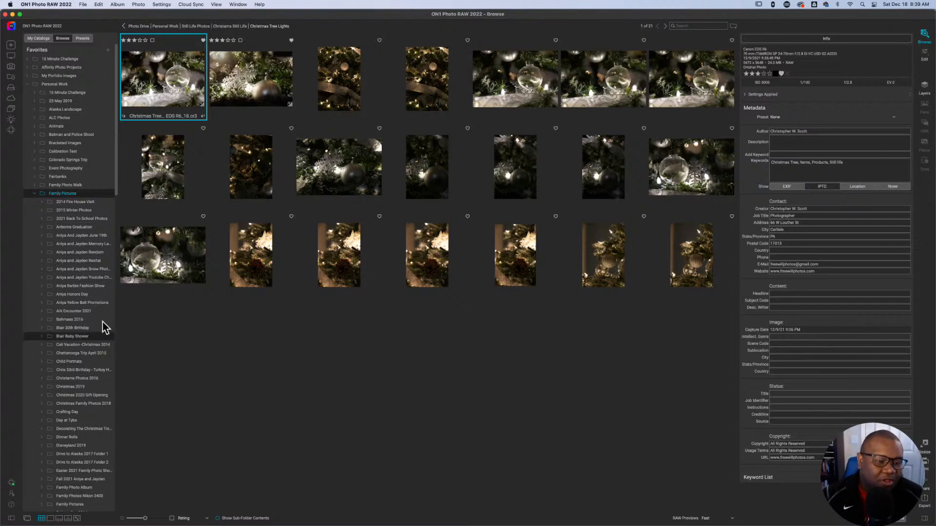
scroll(101, 320, "down", 1)
scroll(101, 320, "down", 4)
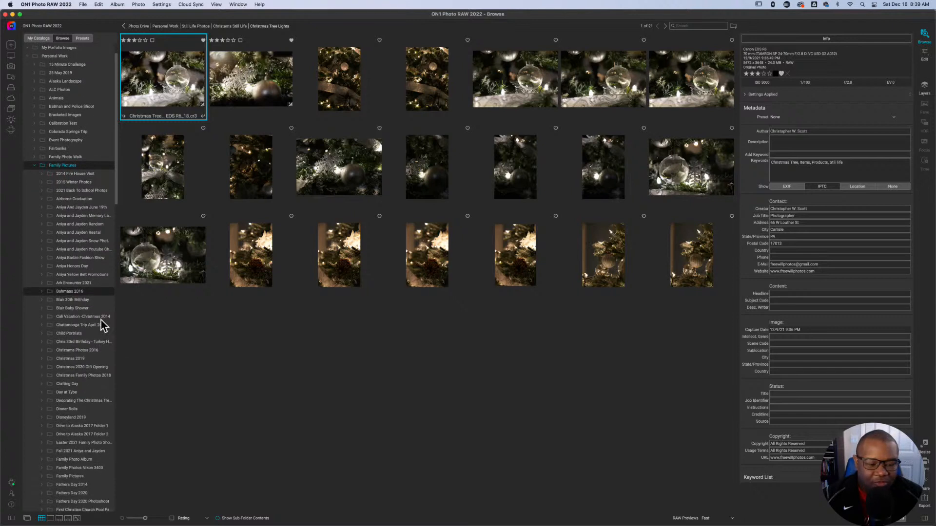
scroll(101, 321, "down", 2)
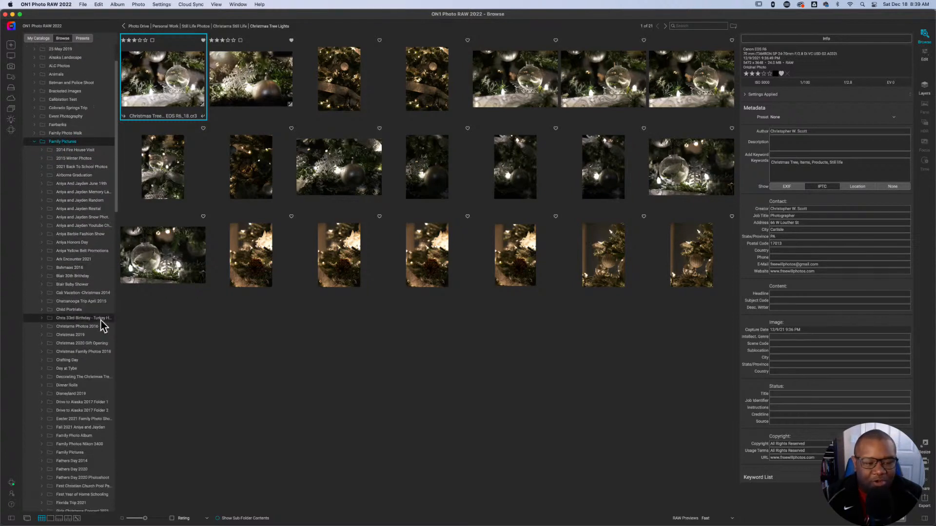
left_click(87, 344)
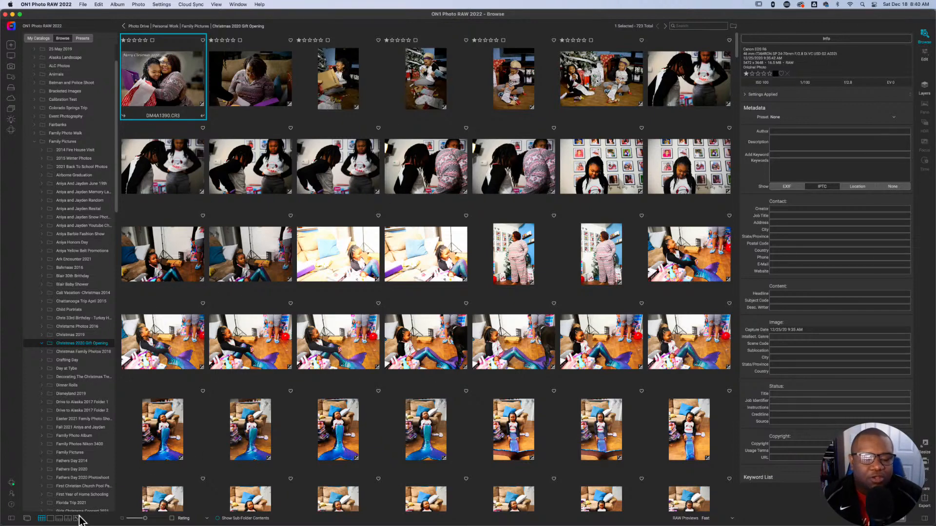
Step: Look through the Christmas 2020 Gift Opening photos in filmstrip and grid views for a picture to edit
left_click(60, 519)
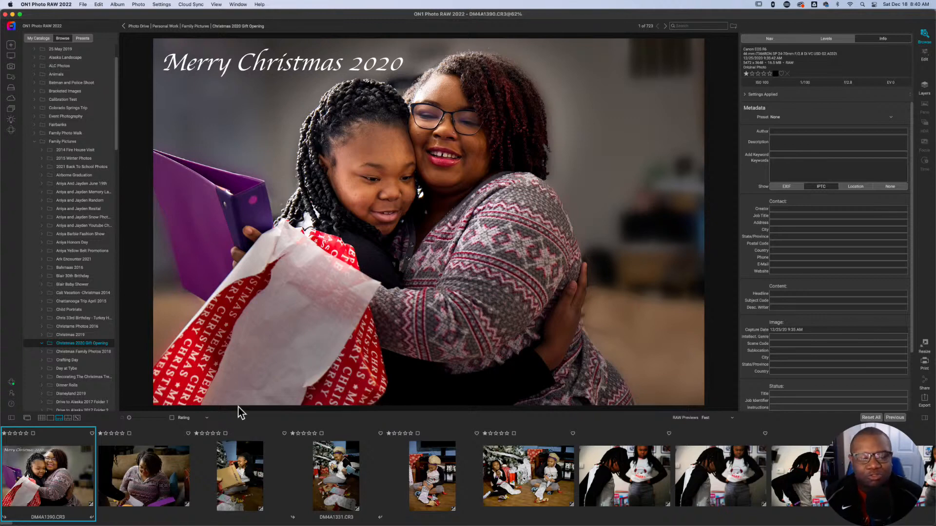
left_click(41, 418)
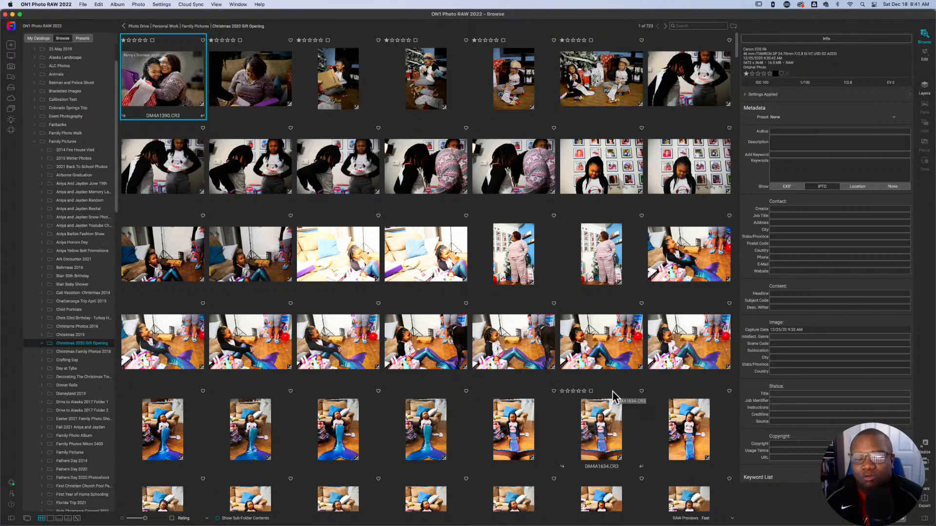
scroll(614, 396, "down", 2)
scroll(614, 397, "down", 3)
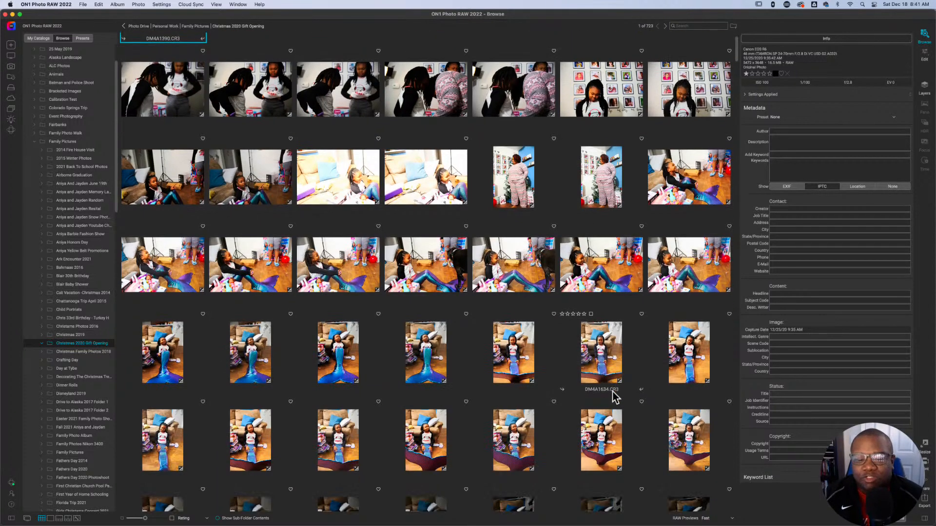
scroll(614, 398, "down", 7)
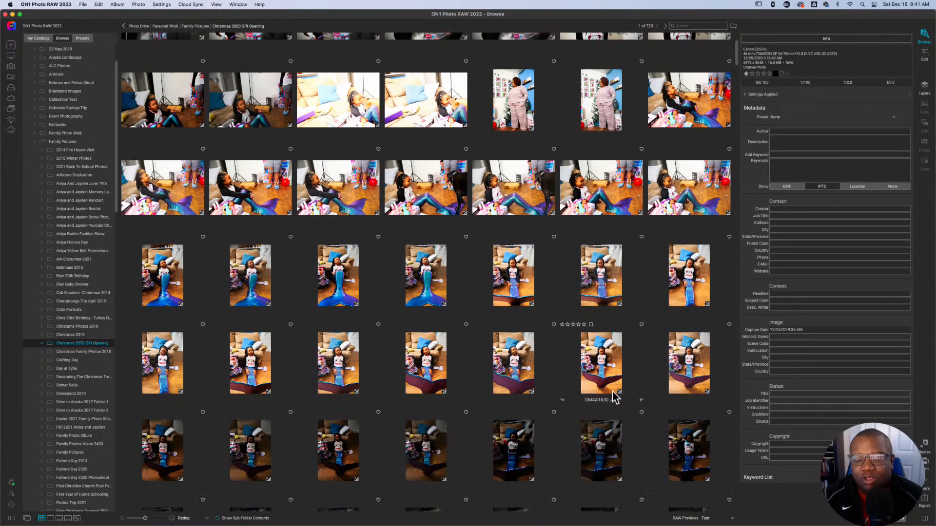
scroll(615, 398, "down", 3)
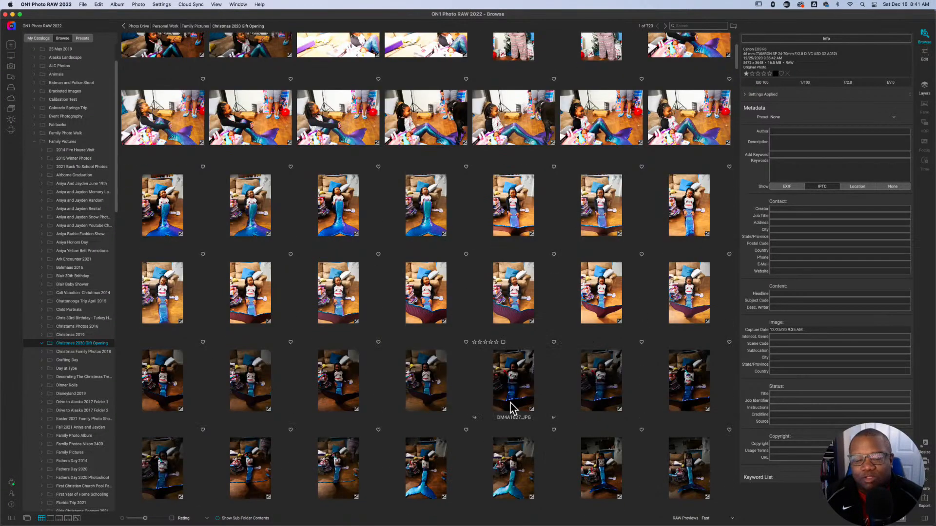
scroll(508, 408, "down", 7)
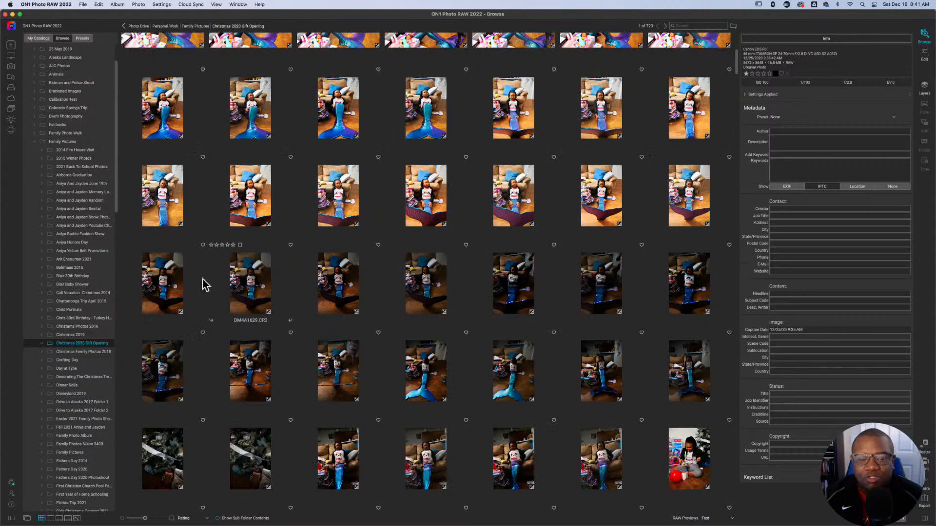
left_click(515, 373)
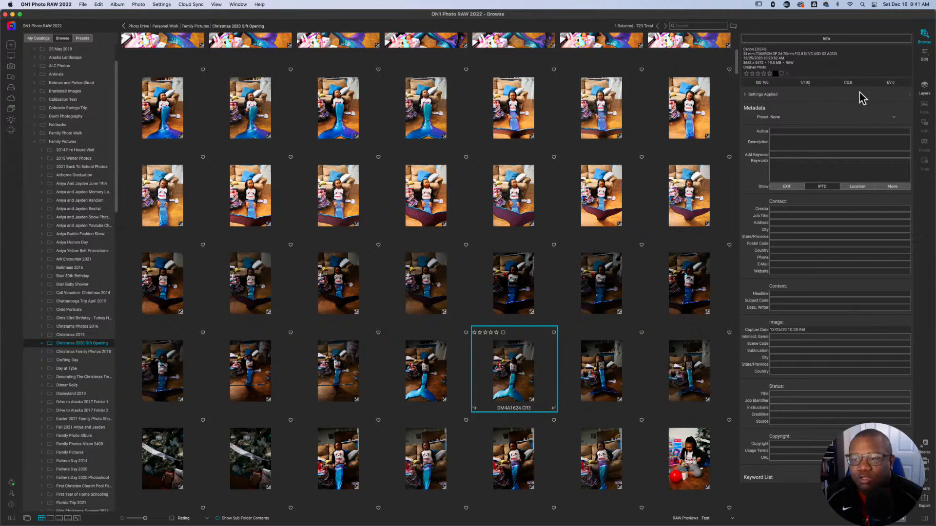
left_click(518, 200)
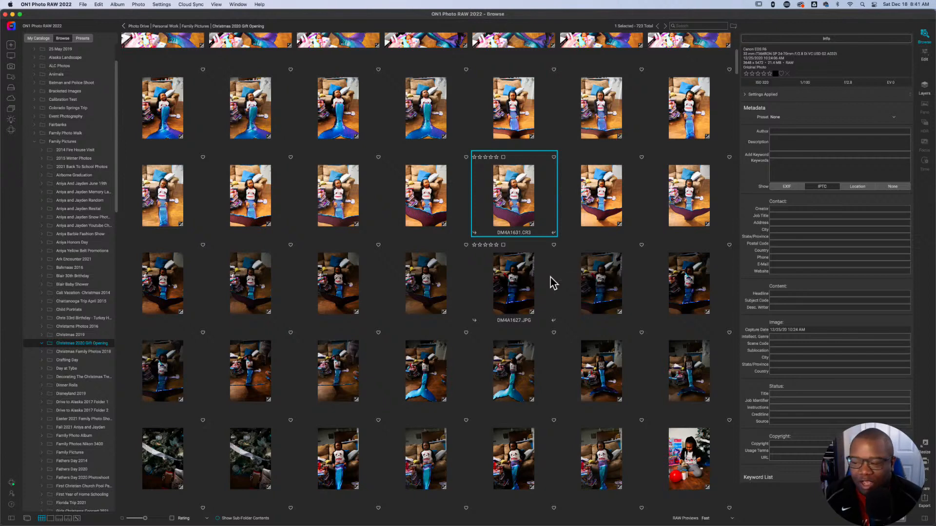
scroll(525, 311, "down", 2)
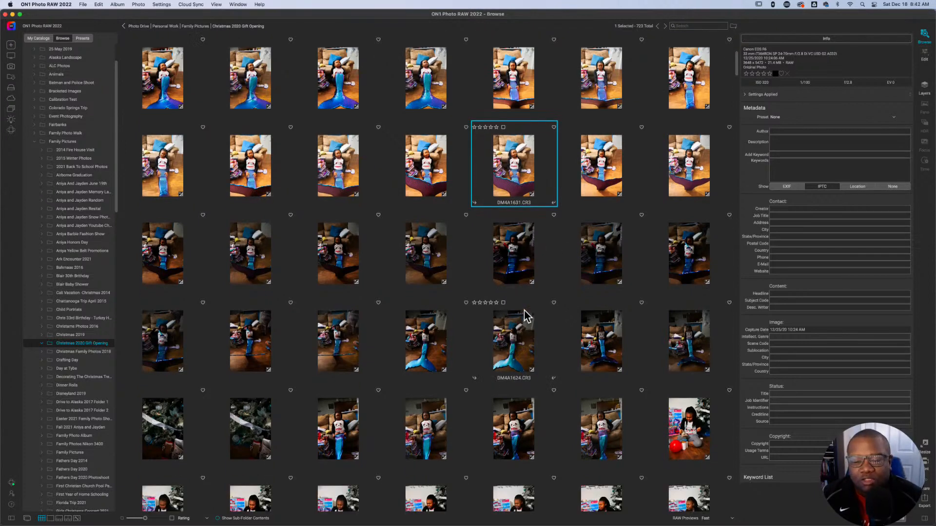
Step: Open DM4A1619.JPG, the photo of the child sitting with a red ball by the tree, for editing
left_click(707, 453)
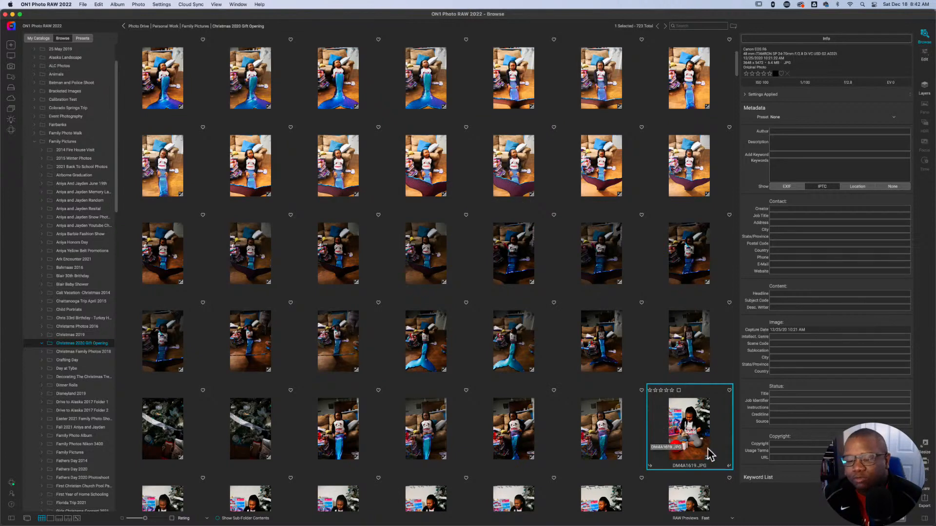
left_click(918, 59)
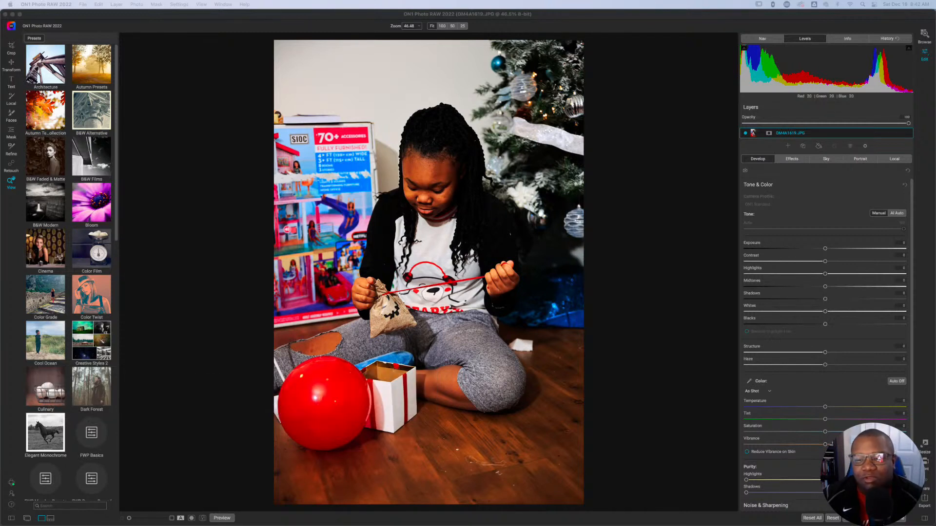
left_click(653, 272)
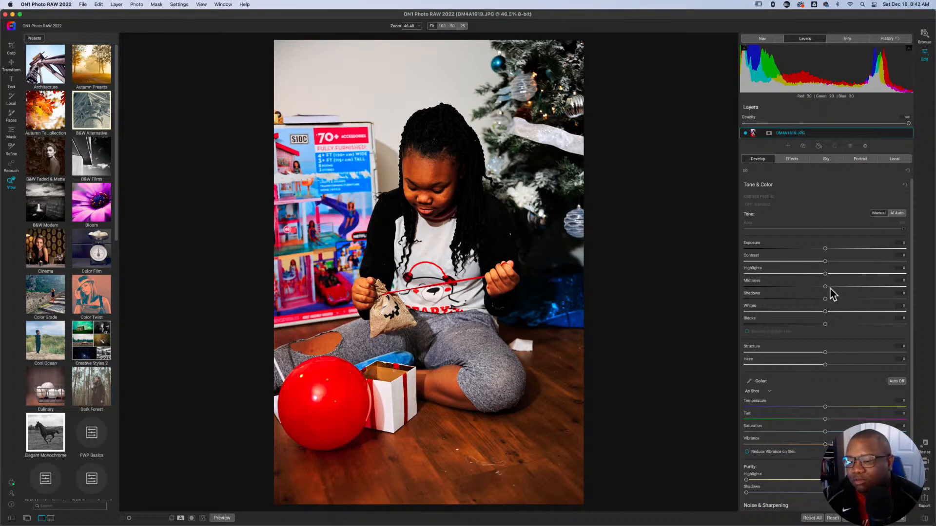
Step: Remove the Cannon R6 Basic Color and Cannon R6 Basic Tone filters from the photo's effects
left_click(788, 160)
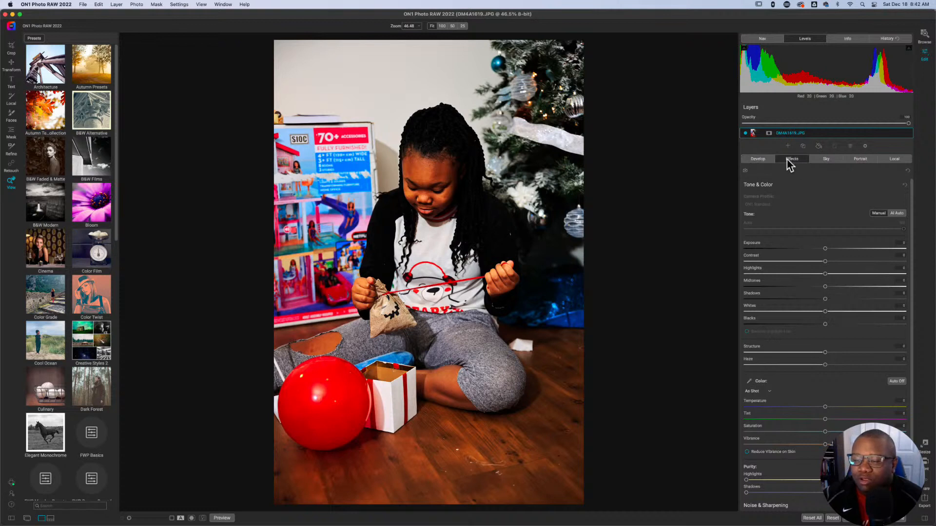
left_click(760, 160)
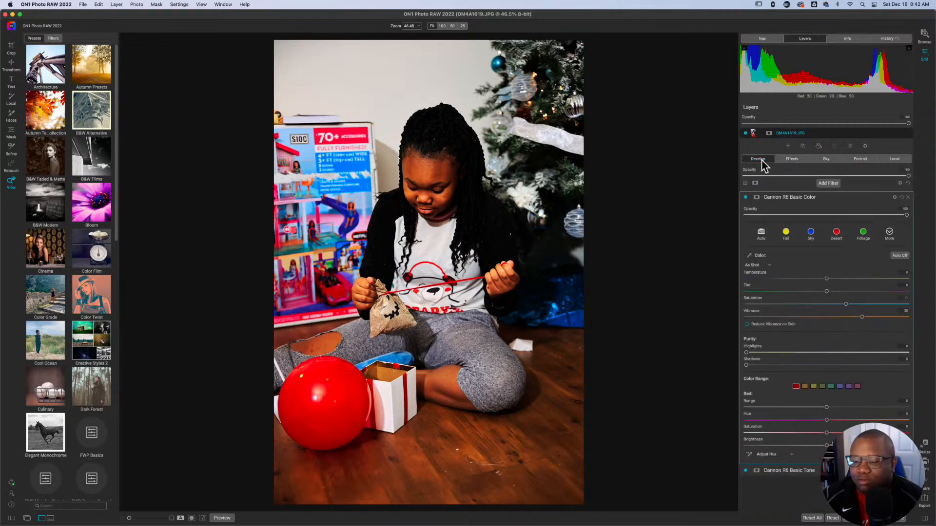
left_click(787, 159)
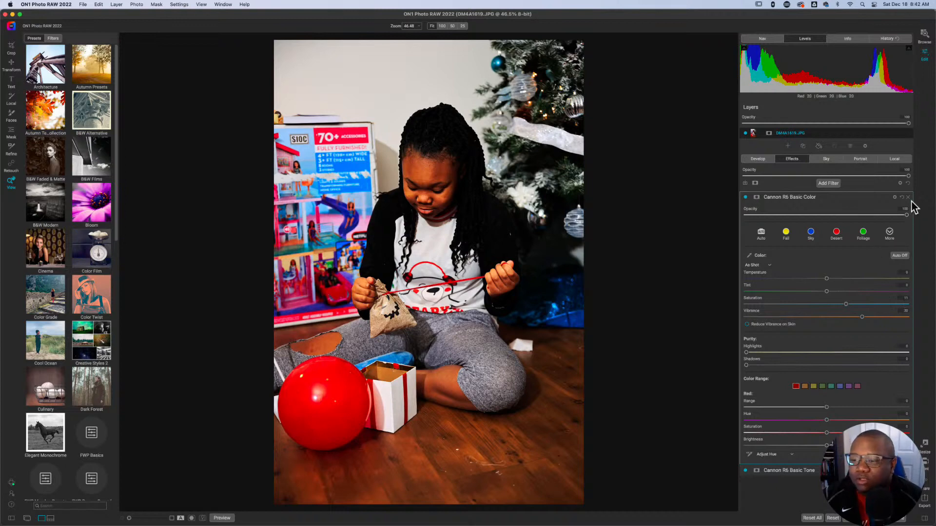
left_click(908, 198)
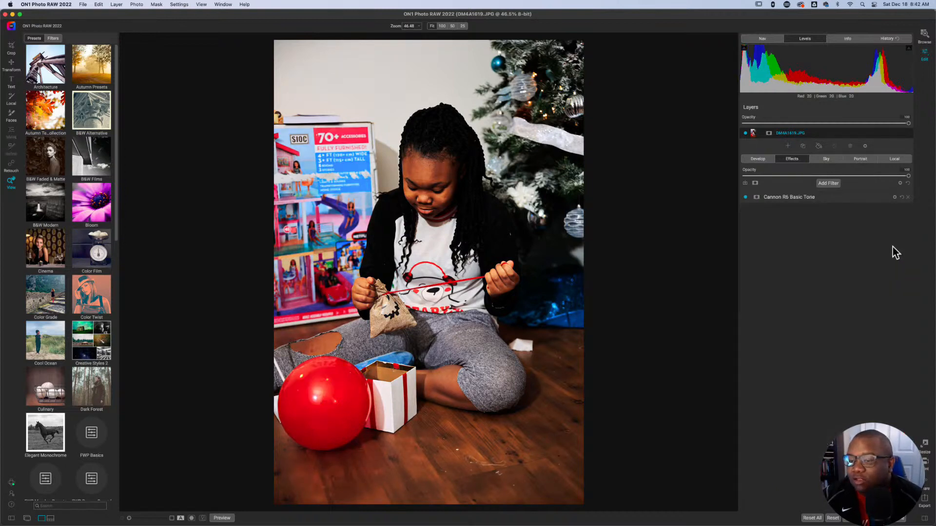
left_click(907, 198)
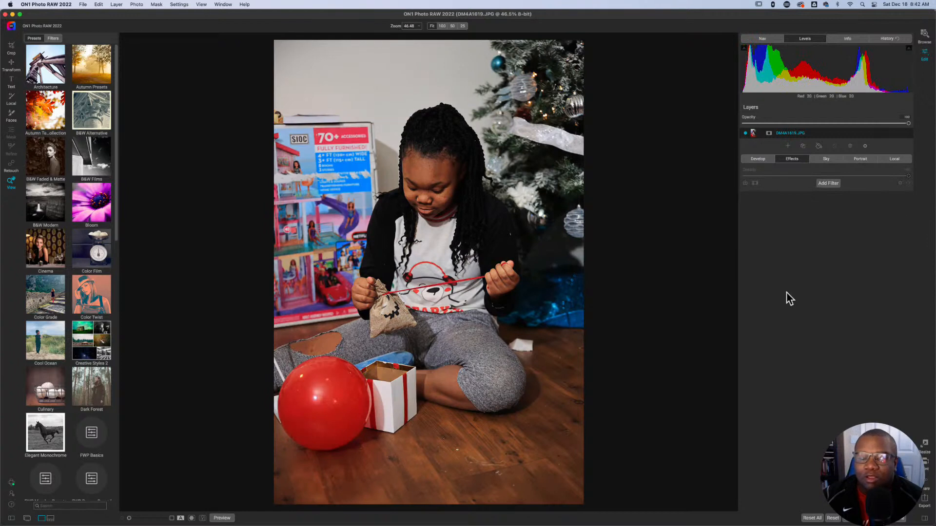
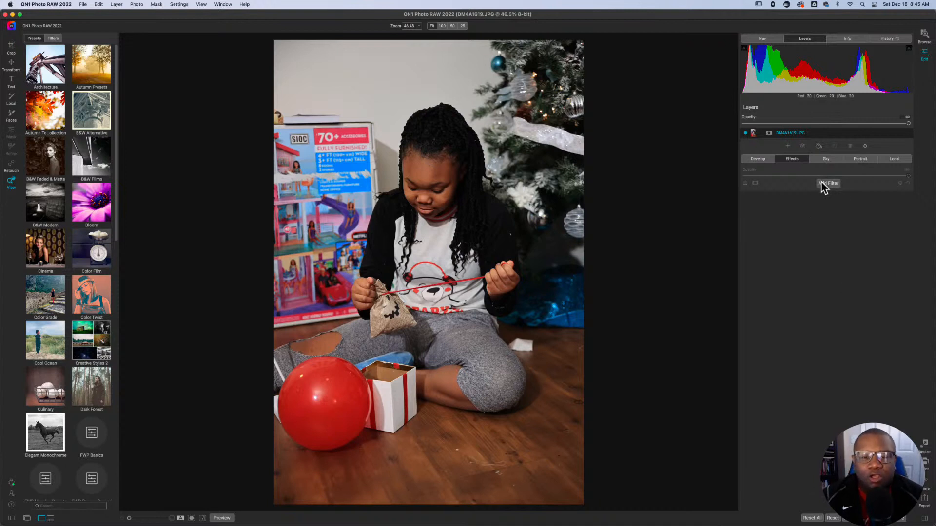
Step: Raise the photo's exposure slightly in the Tone & Color develop settings
left_click(758, 158)
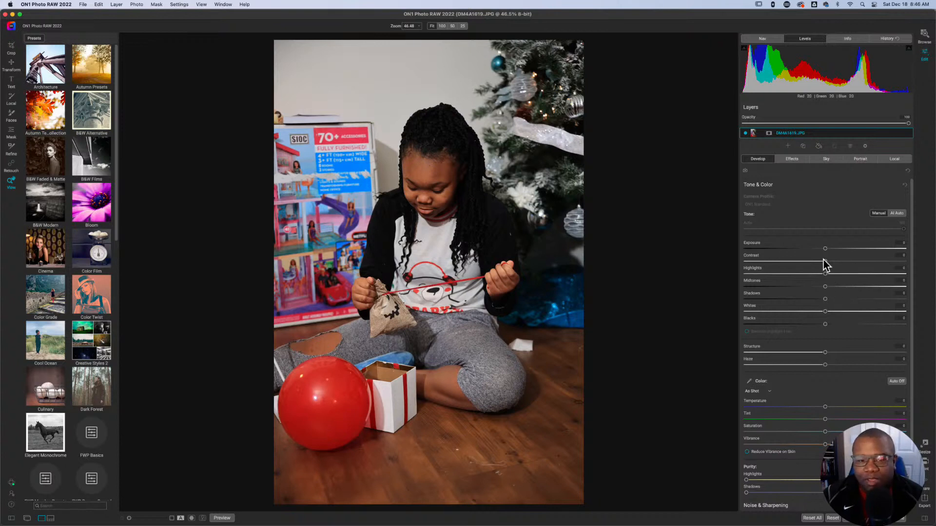
left_click_drag(825, 249, 827, 251)
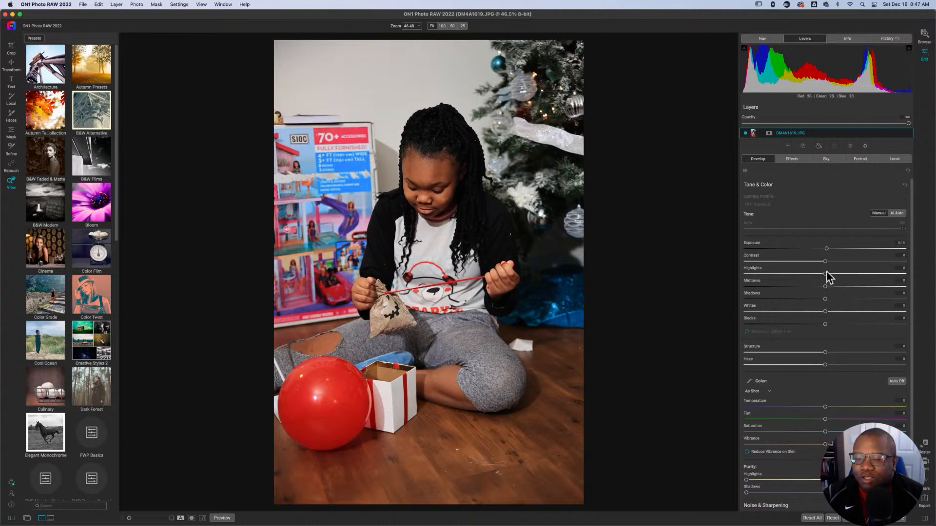
left_click_drag(827, 249, 829, 251)
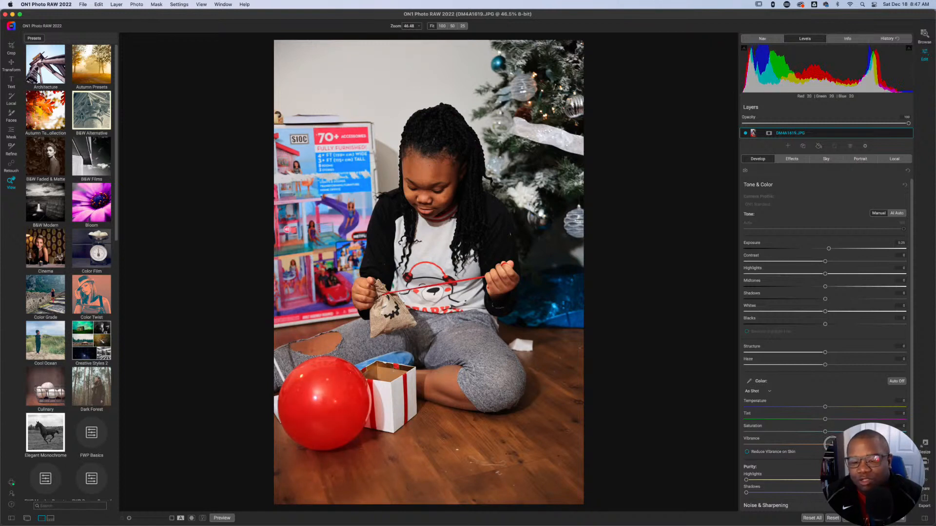
Step: Try small saturation and vibrance changes on the photo, and raise the vibrance slightly
left_click_drag(826, 433, 825, 434)
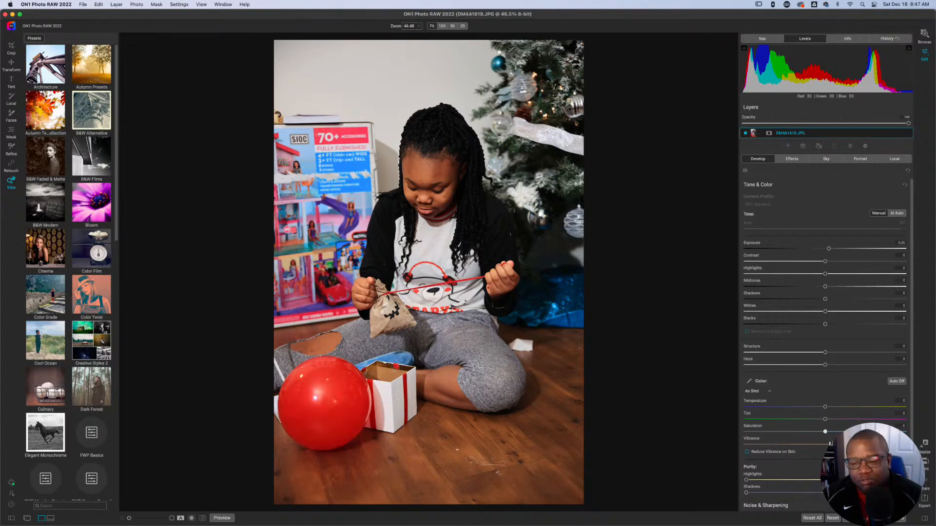
left_click(830, 444)
left_click_drag(833, 445, 835, 445)
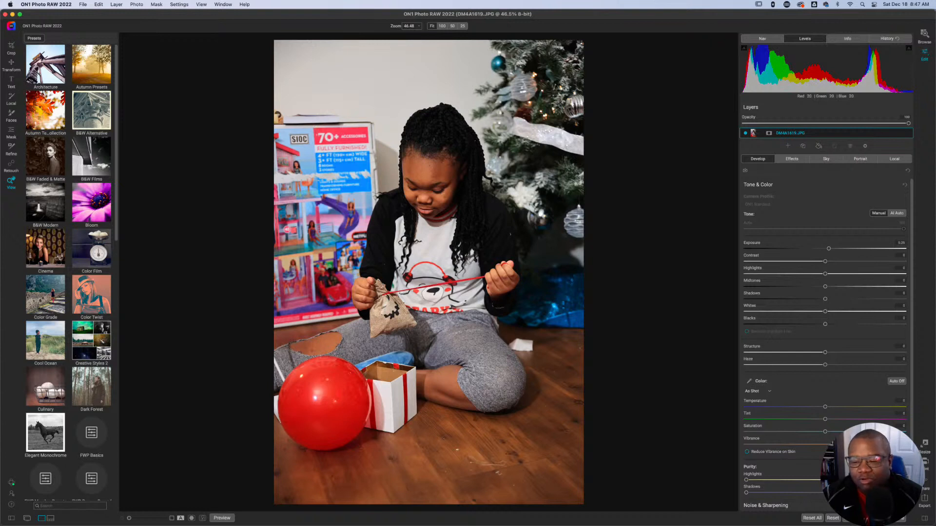
left_click_drag(832, 445, 825, 444)
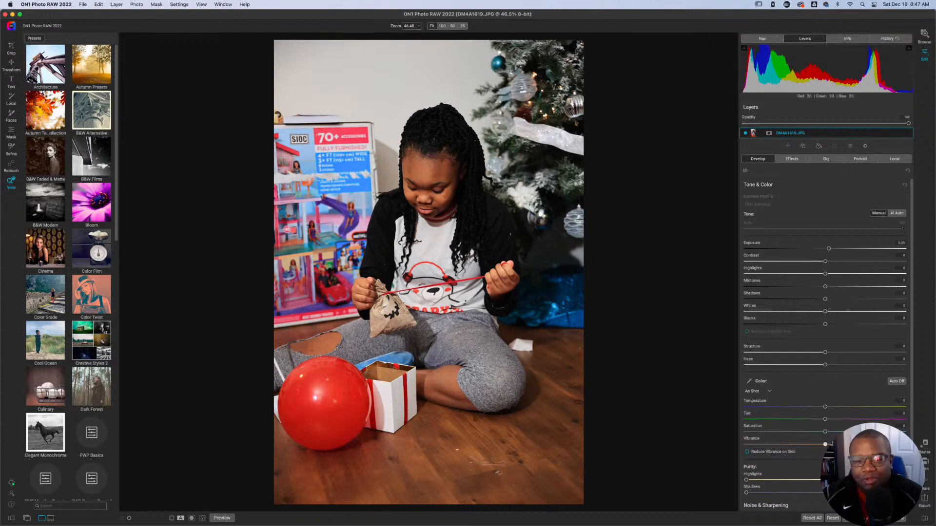
left_click_drag(825, 444, 830, 444)
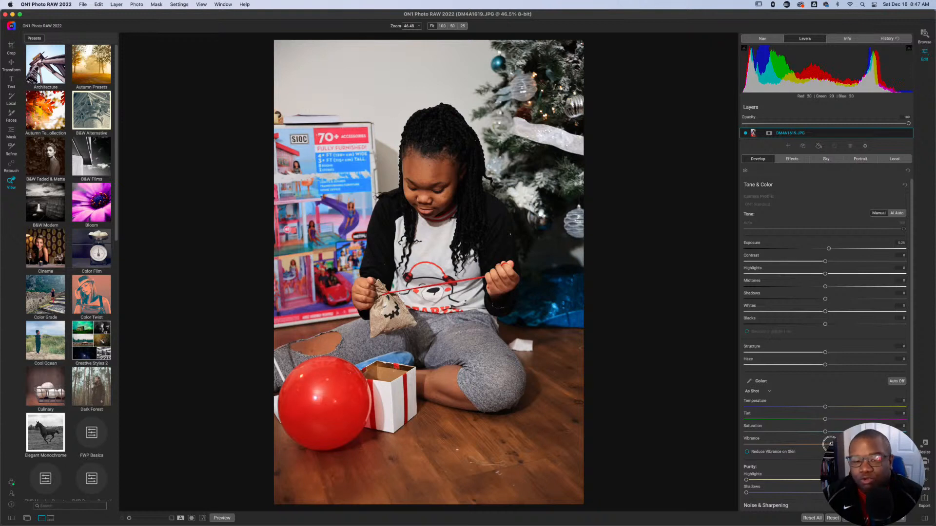
Step: Try a Glow filter with a slightly raised amount on the photo, and remove the filter
left_click(782, 162)
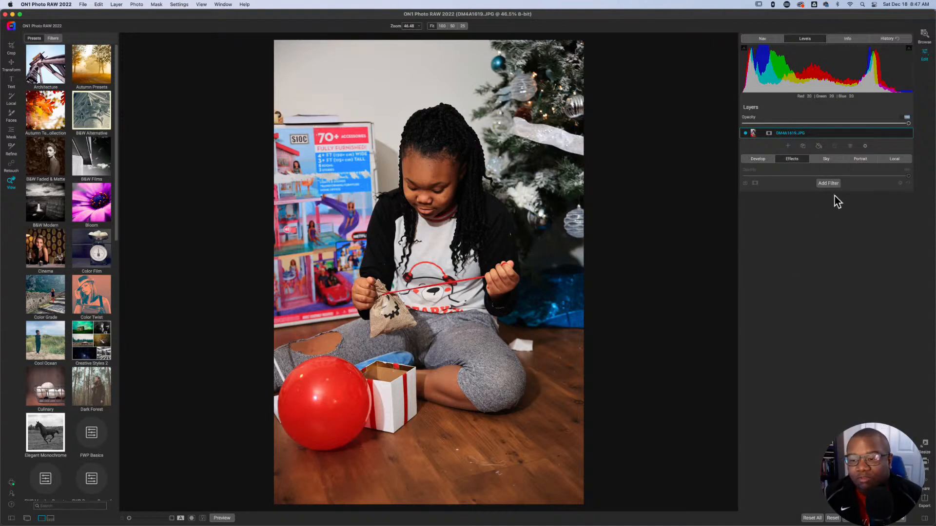
left_click(829, 183)
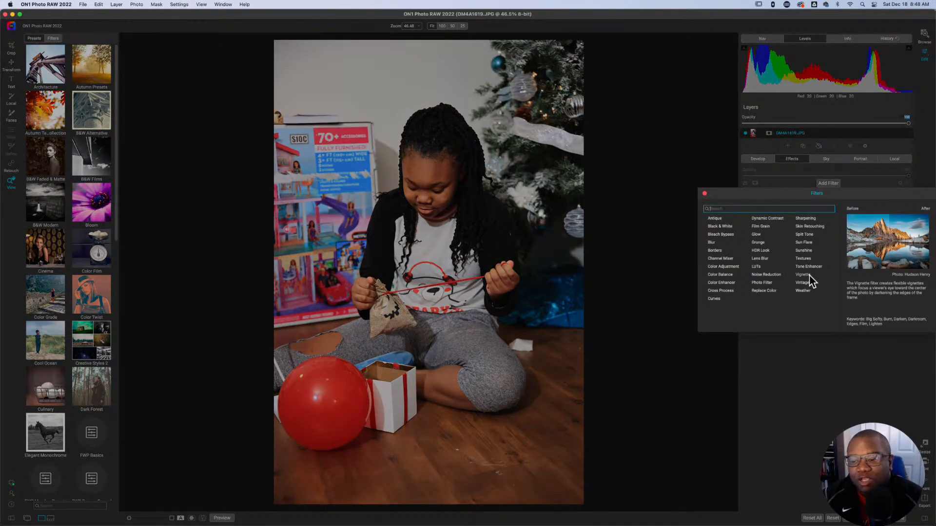
left_click(755, 235)
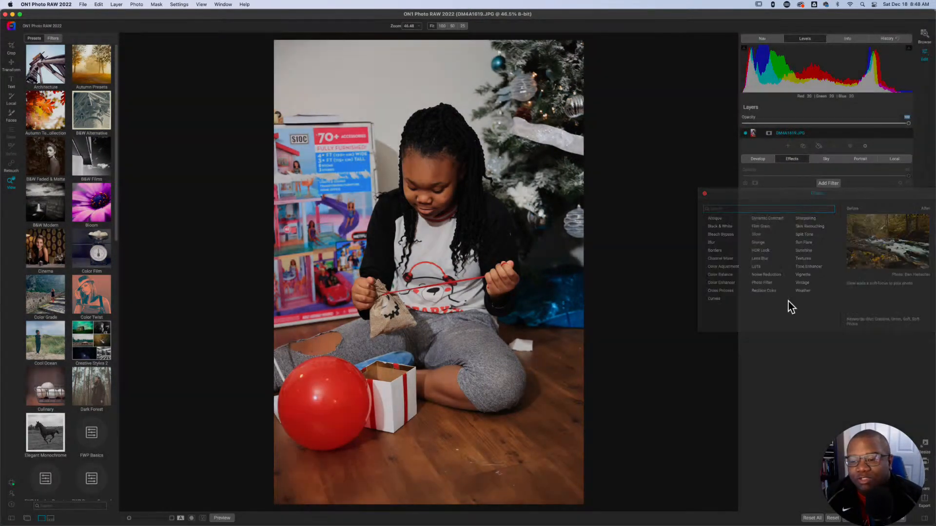
mouse_move(745, 259)
left_mouse_down()
mouse_move(803, 264)
mouse_move(761, 263)
left_mouse_up()
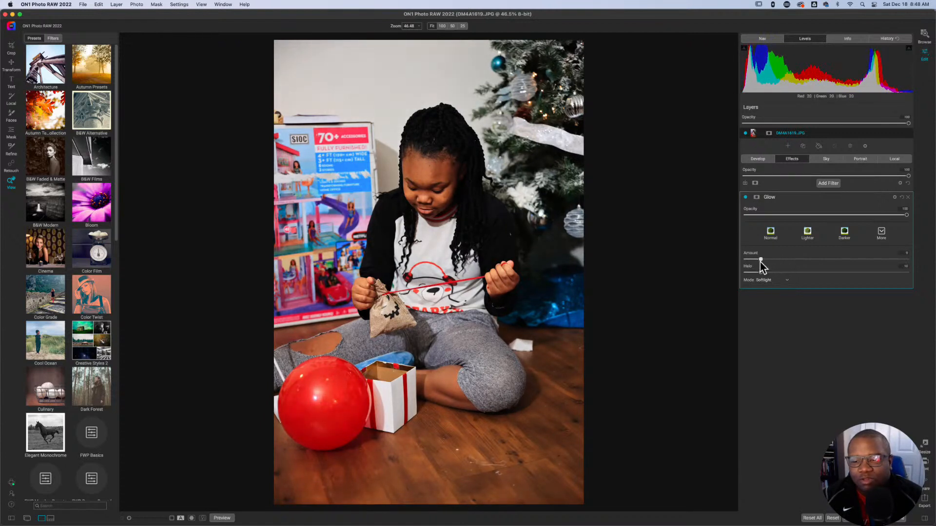
left_click(908, 197)
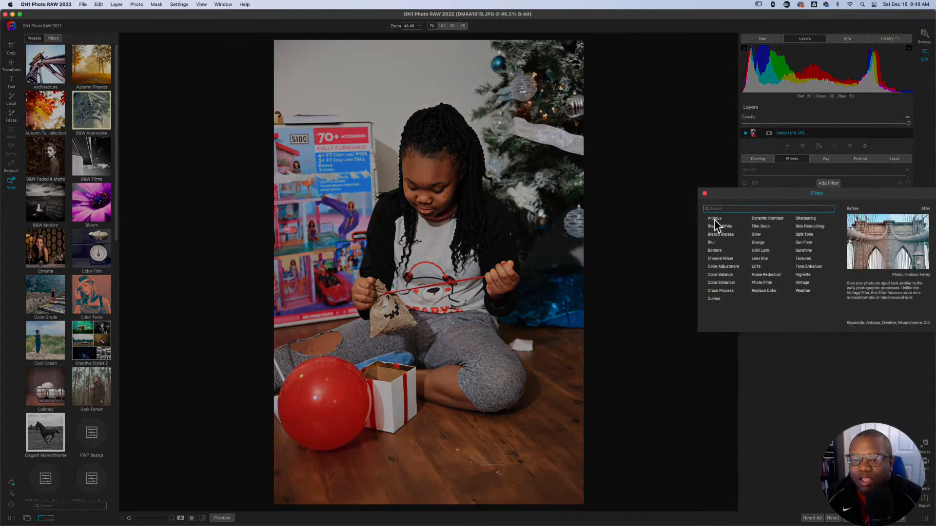
Step: Add an Antique filter to the photo with the Warm style and reduce its opacity to about a third
left_click(714, 221)
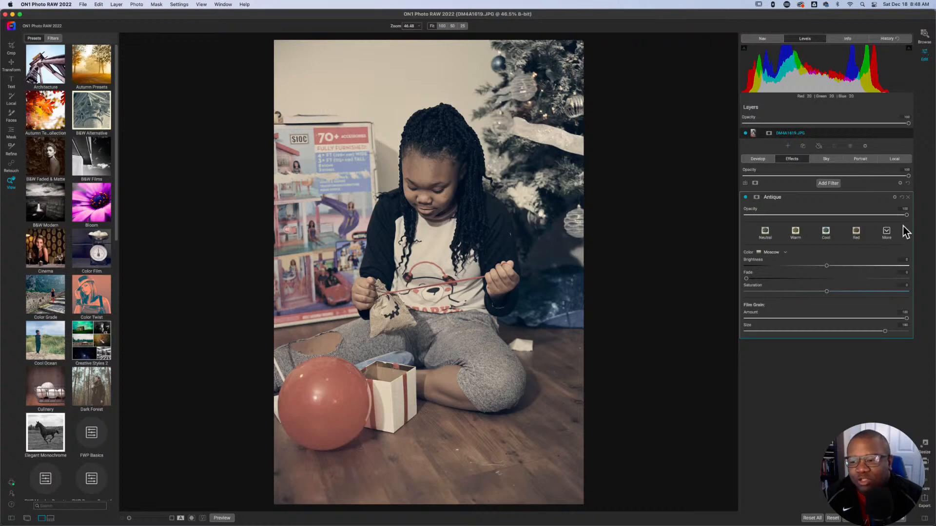
left_click_drag(907, 215, 780, 232)
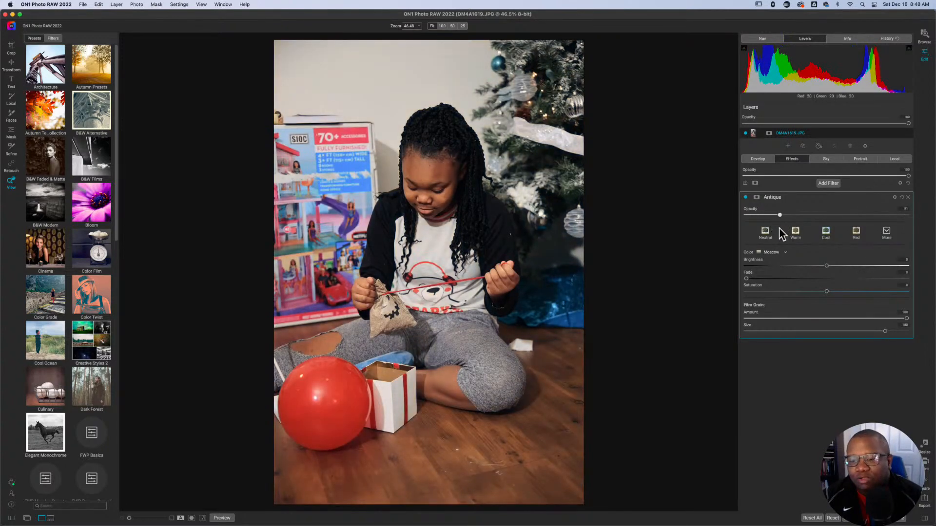
left_click(796, 234)
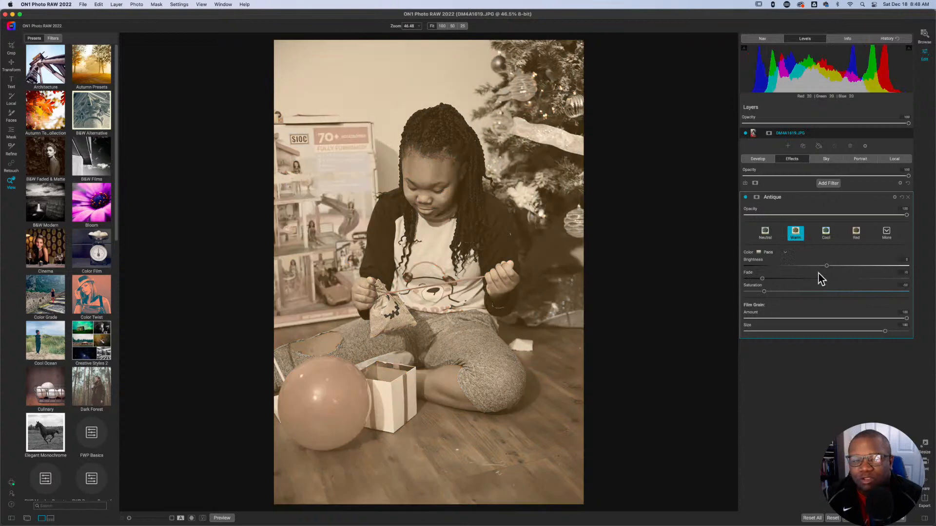
left_click_drag(906, 215, 799, 216)
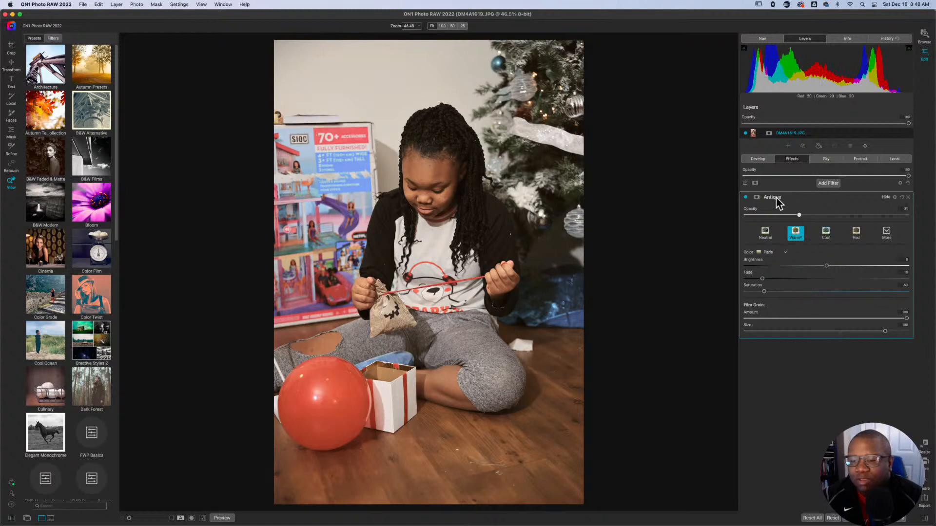
Step: Protect highlights, shadows and skin (about 54) in the Antique filter, raise its opacity to about 53, and compare the photo without it
left_click(757, 198)
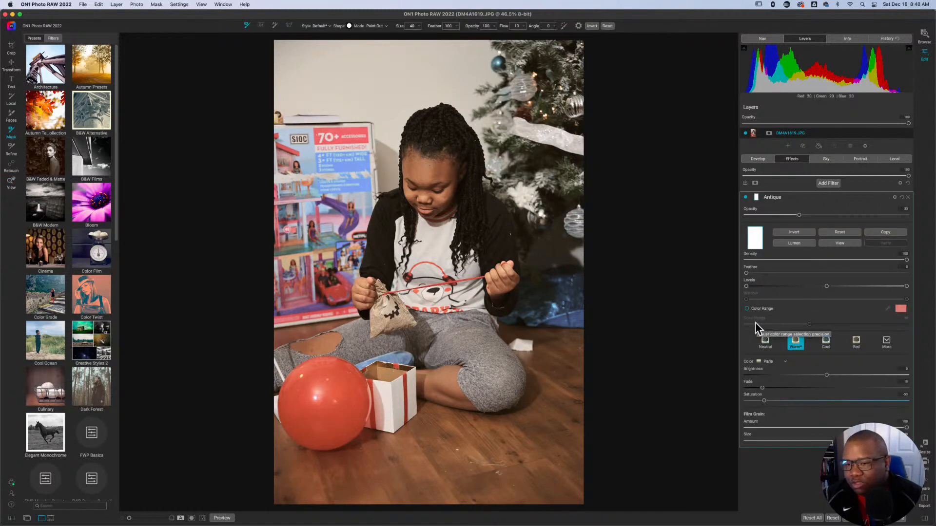
left_click(895, 198)
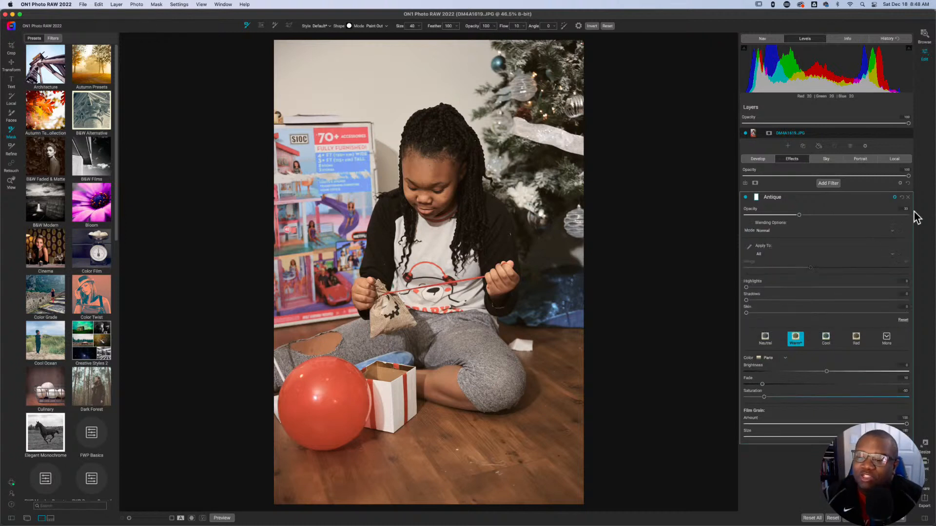
left_click_drag(746, 313, 833, 313)
left_click_drag(746, 301, 783, 287)
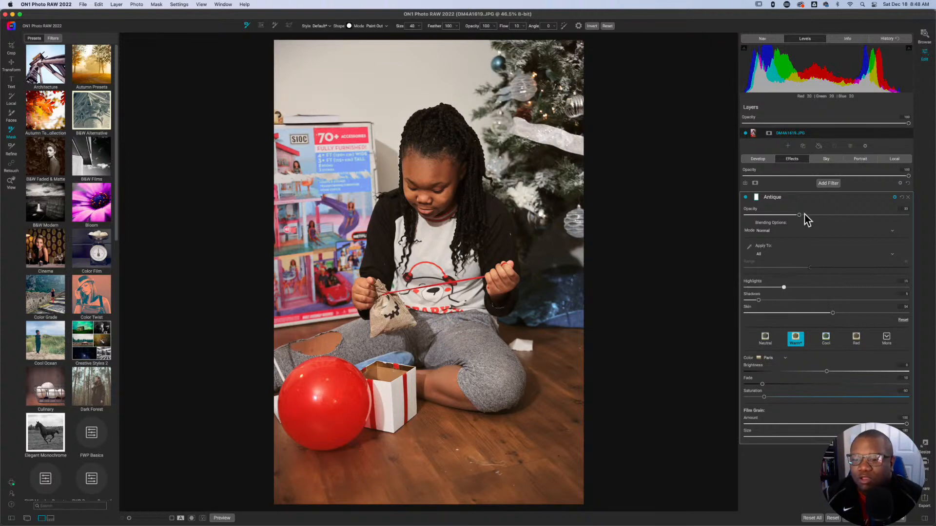
left_click_drag(801, 215, 832, 216)
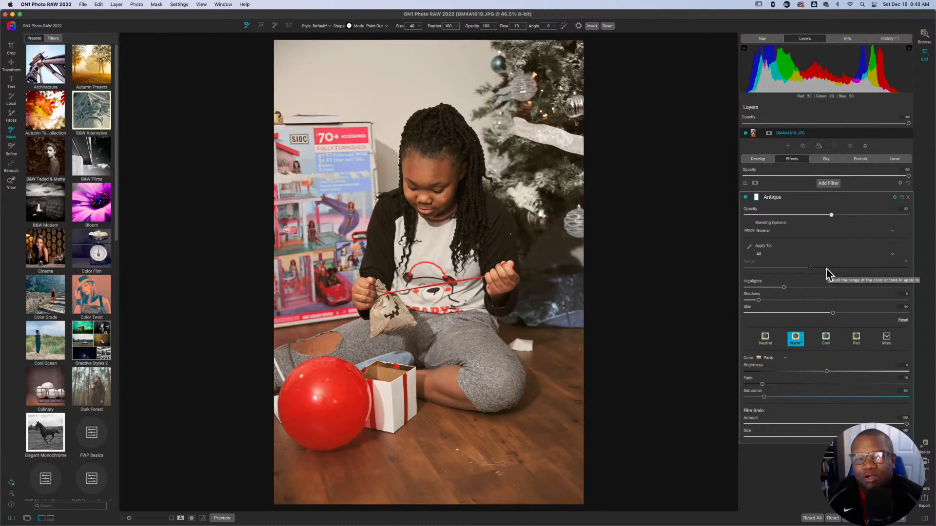
left_click(745, 198)
left_click(745, 198)
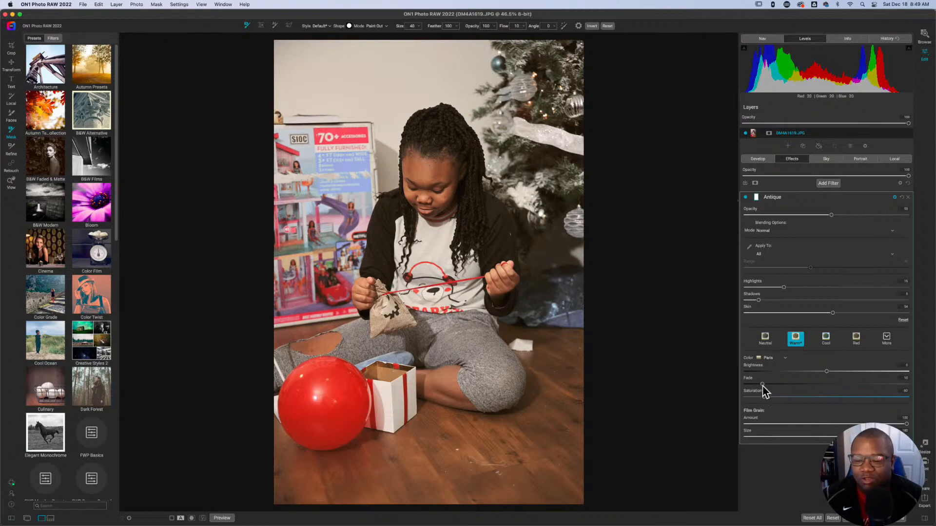
Step: Raise the Antique filter's fade to about 41 and its saturation slightly, and lower its highlight protection and skin protection (about 18)
left_click_drag(762, 384, 781, 399)
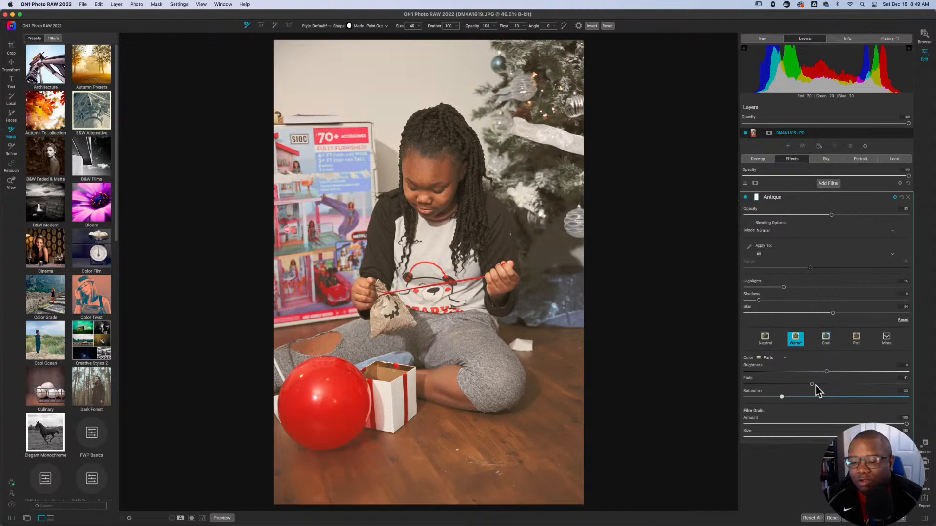
key("z")
left_click(433, 155)
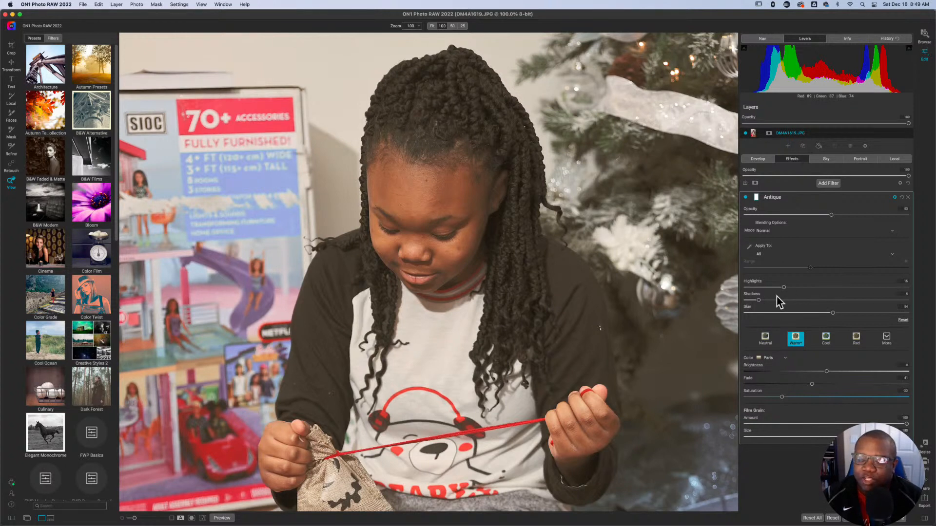
left_click_drag(784, 288, 759, 288)
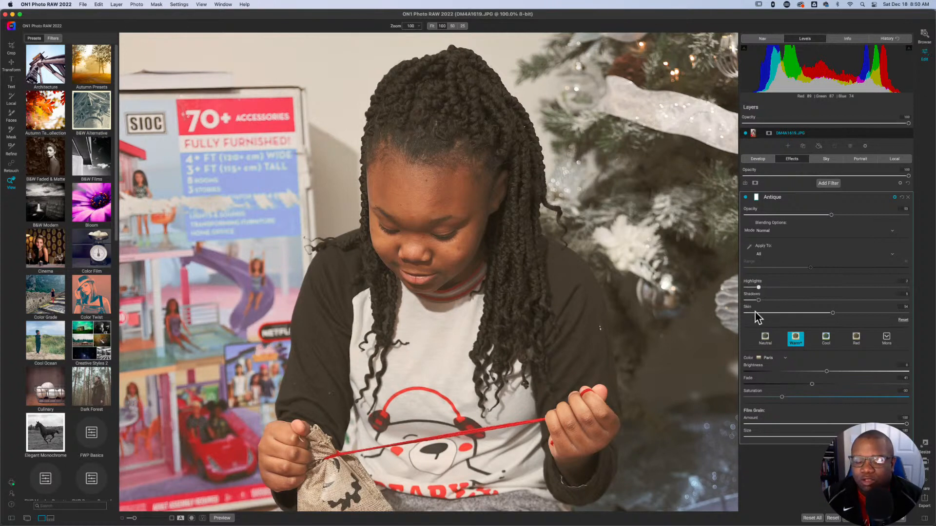
left_click(833, 313)
left_click_drag(833, 313, 775, 315)
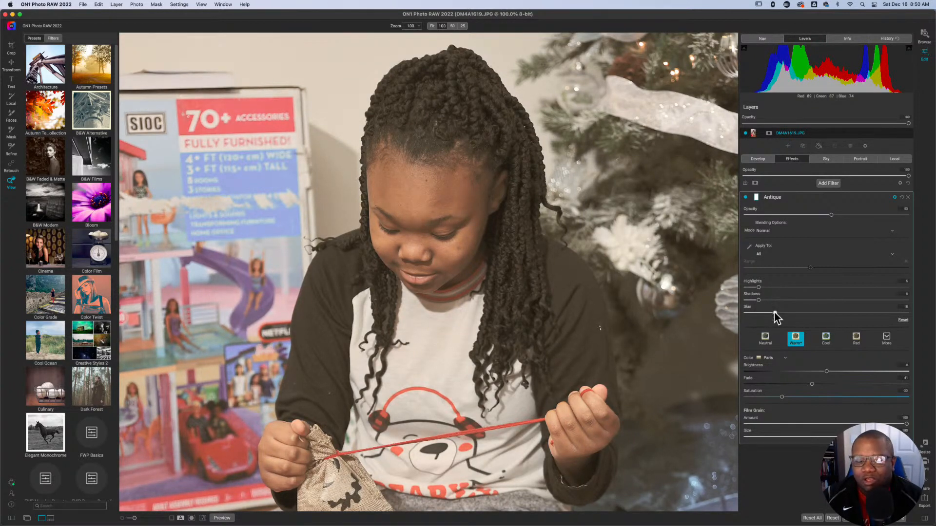
left_click(454, 194)
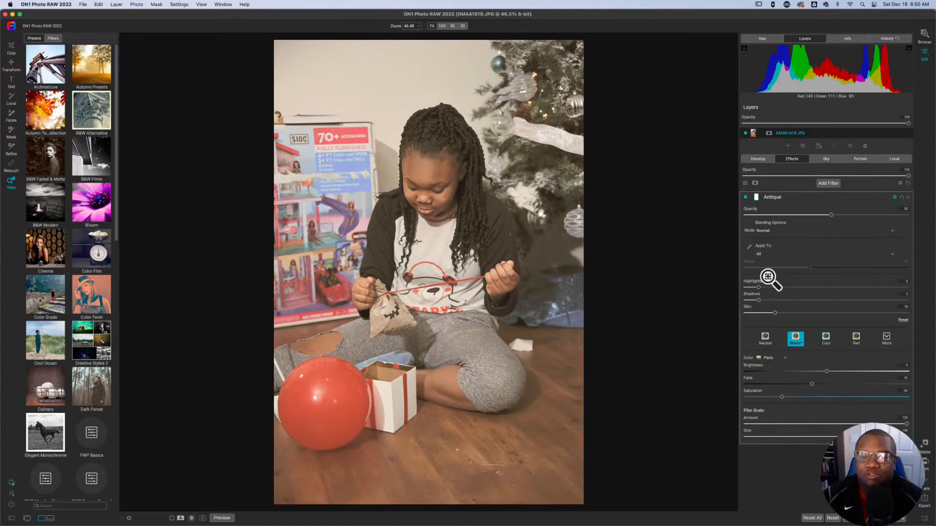
Step: Lower the Antique filter's opacity to about 37, collapse it and turn it off
left_click(745, 197)
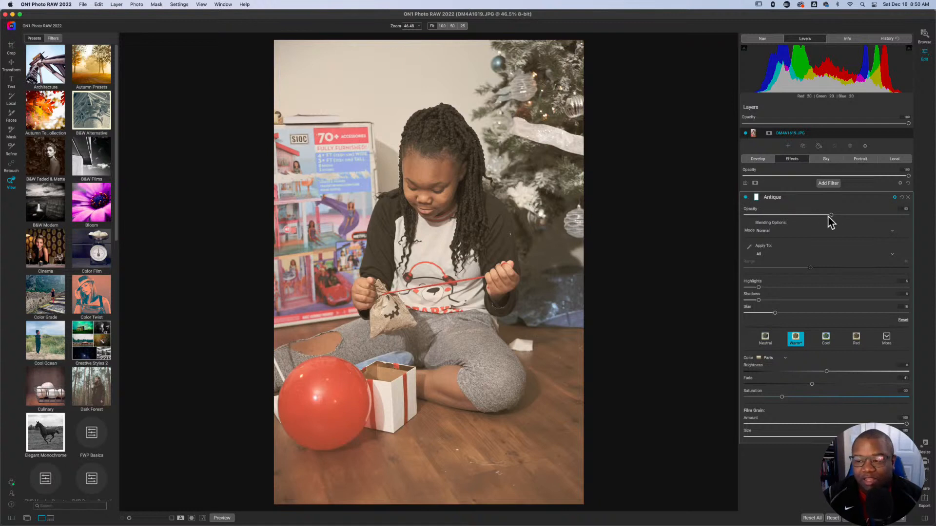
left_click_drag(831, 215, 805, 218)
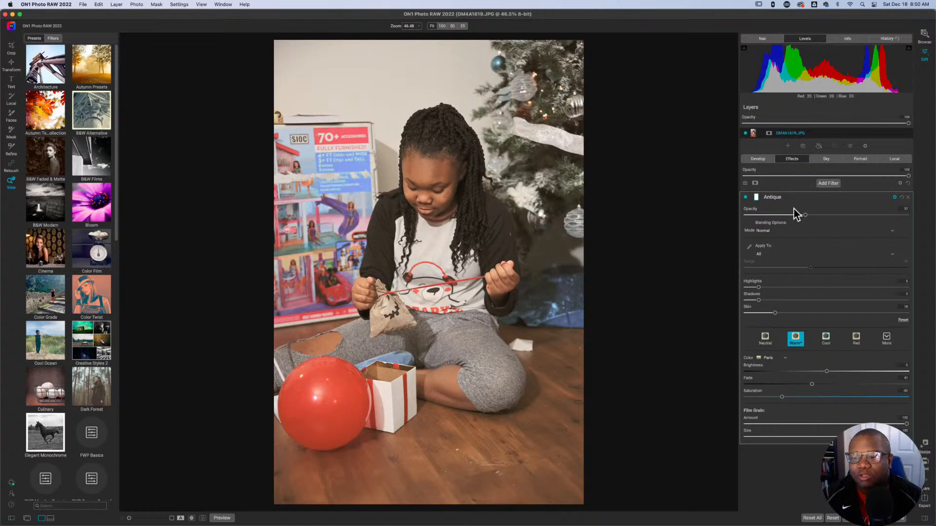
left_click(780, 198)
left_click(745, 197)
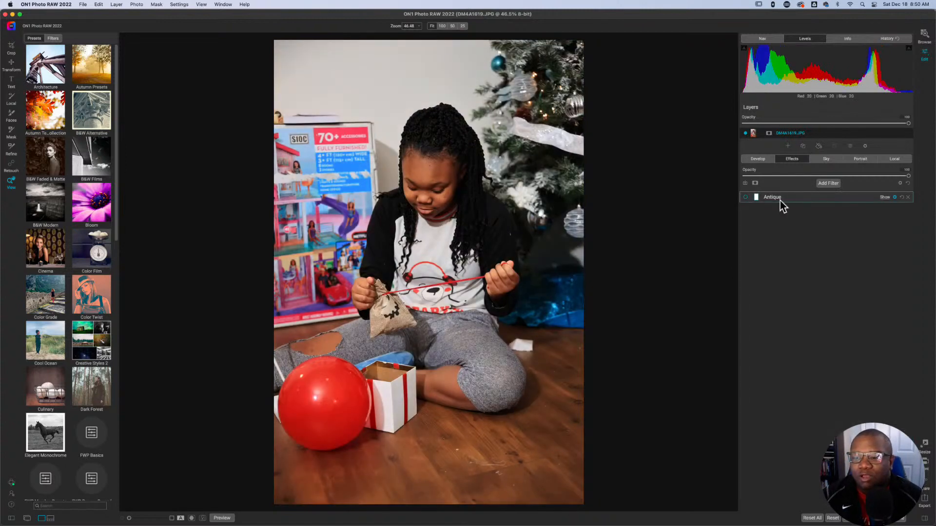
Step: Try a Vintage filter with reduced amount, adjusted saturation and temporary film grain, and remove the filter
left_click(828, 184)
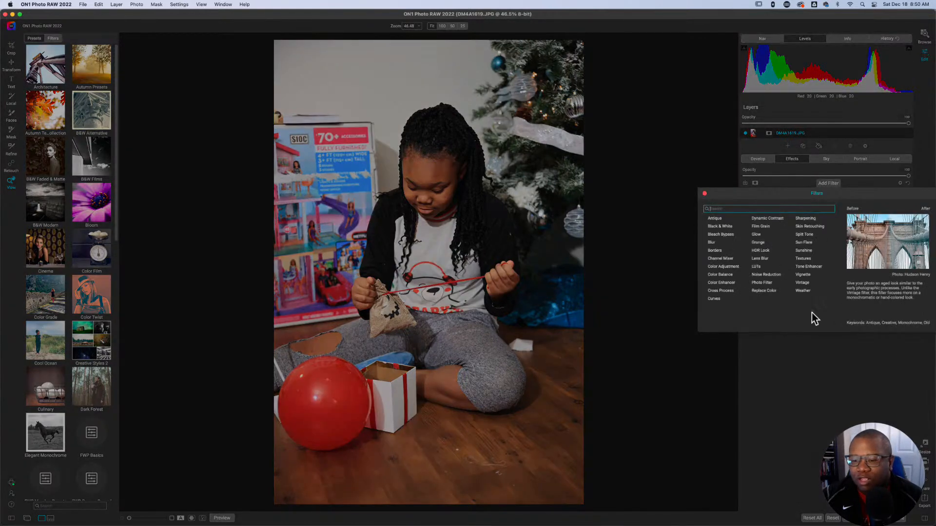
left_click(803, 284)
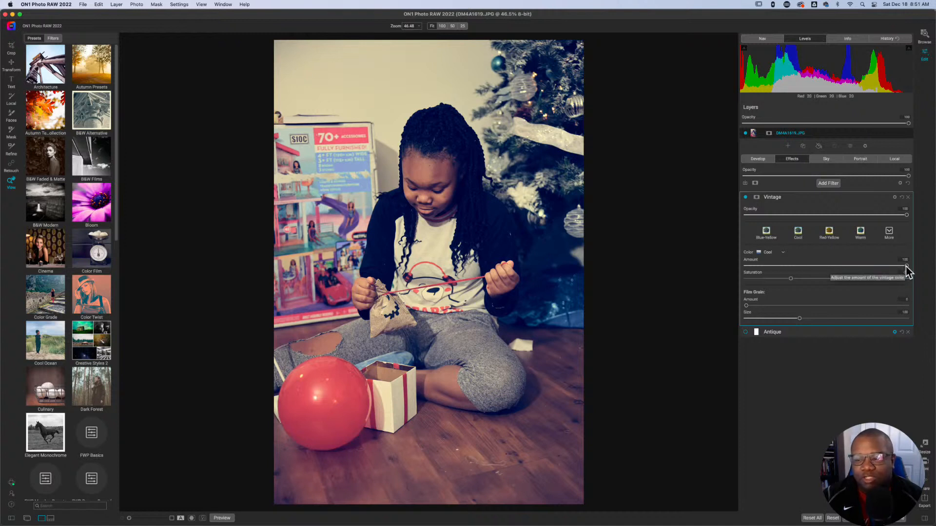
left_click_drag(905, 267, 796, 283)
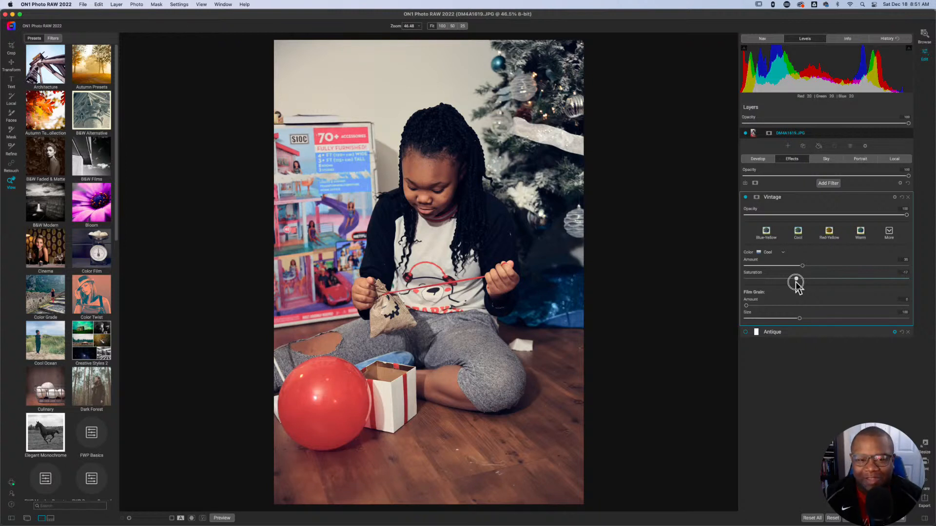
left_click_drag(797, 282, 808, 267)
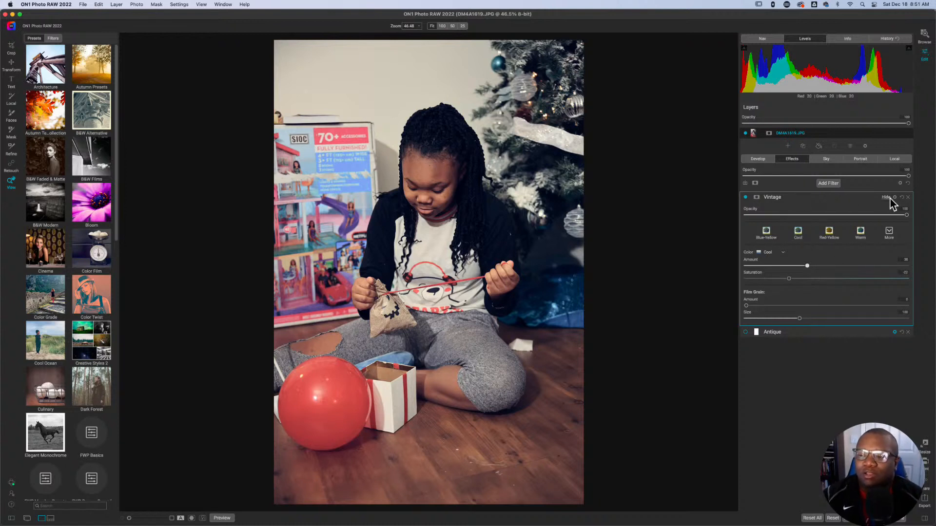
left_click_drag(747, 306, 820, 310)
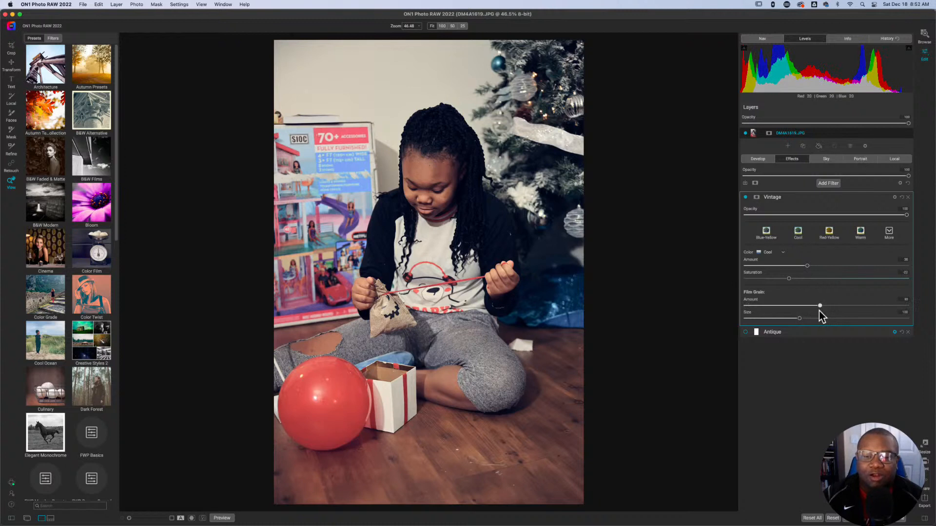
double_click(753, 301)
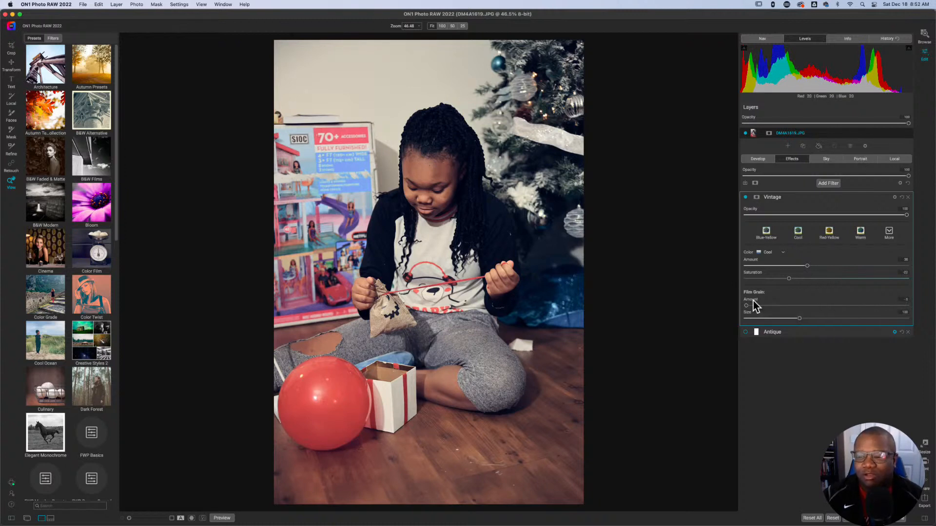
left_click(907, 197)
Step: Add a LUTs filter to the photo with the Aachen color grading LUT at about 27 opacity
left_click(827, 183)
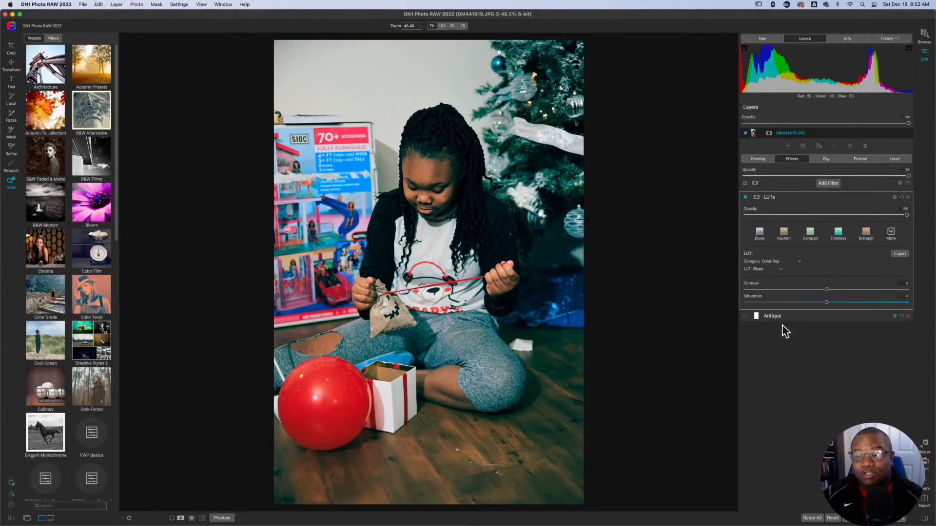
left_click(783, 233)
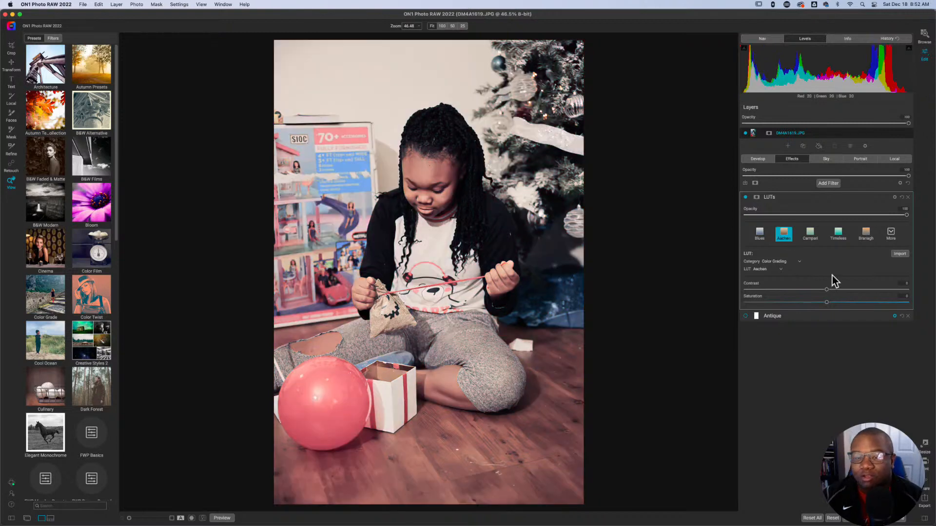
left_click(790, 215)
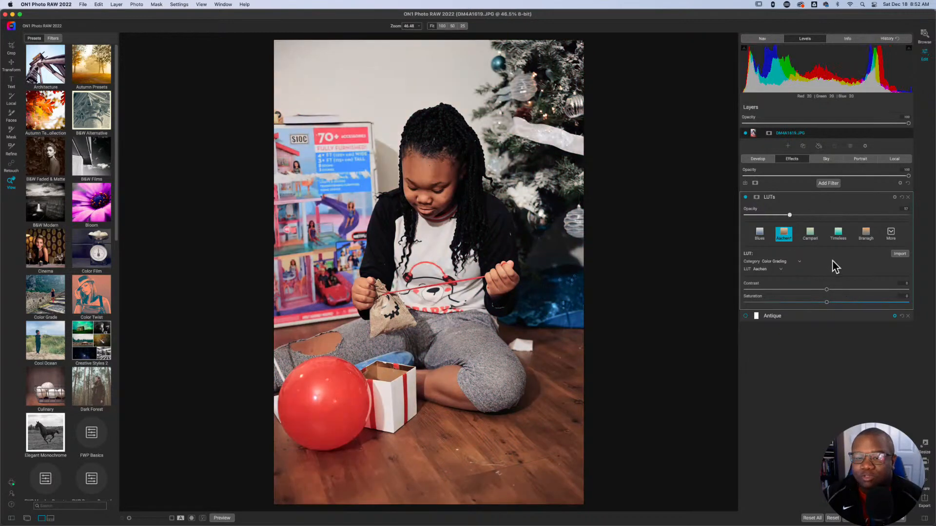
Step: Add a little highlight, shadow and skin protection to the LUTs filter, compare the photo with and without it, and collapse the filter
left_click(894, 196)
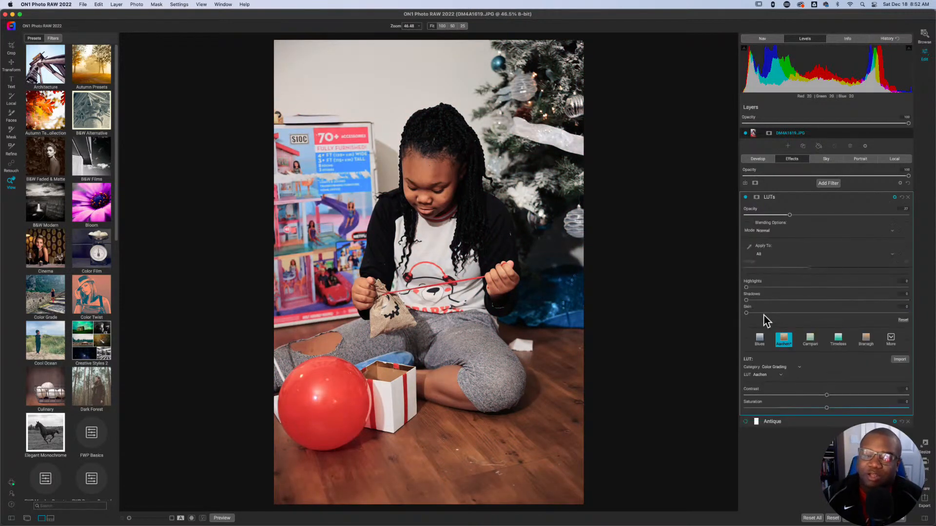
left_click_drag(748, 301, 778, 314)
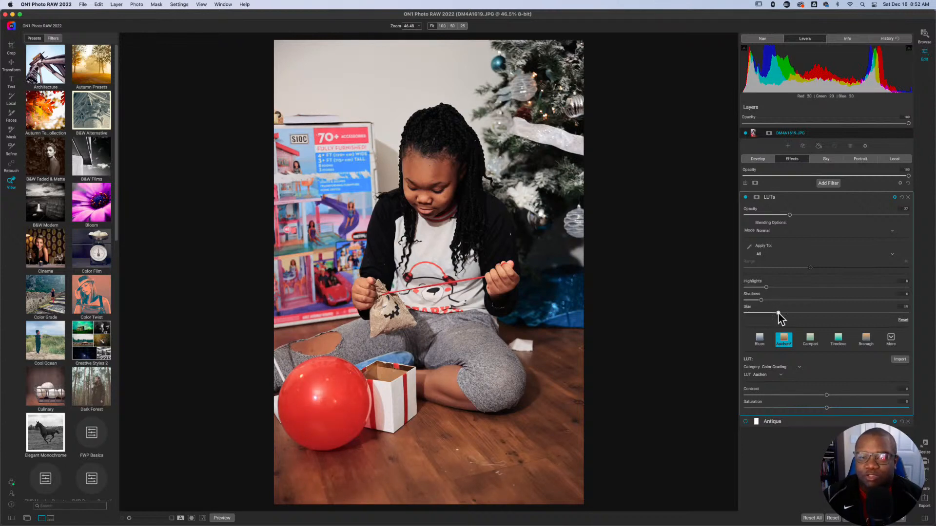
left_click(746, 198)
left_click(746, 197)
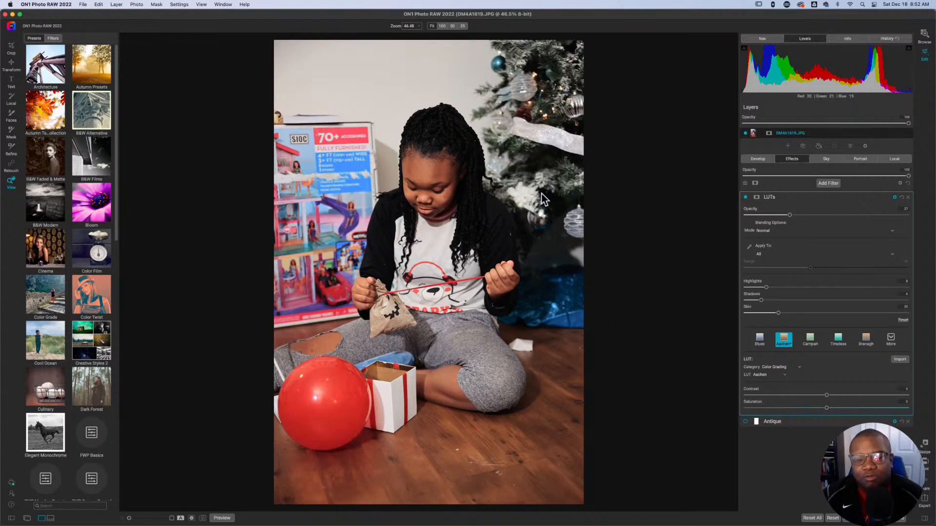
left_click(834, 200)
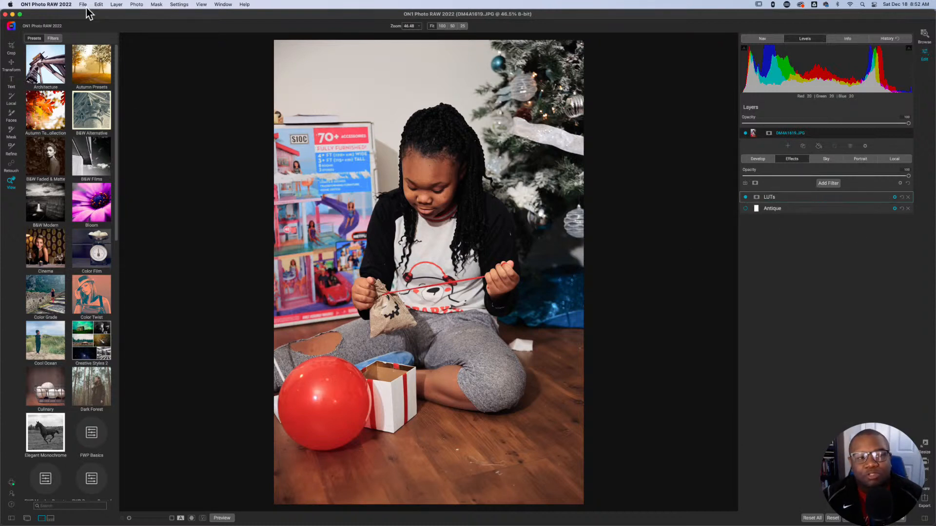
Step: Look through the Nik Collection plug-ins available among the layer filters, leaving the photo as it is
left_click(116, 5)
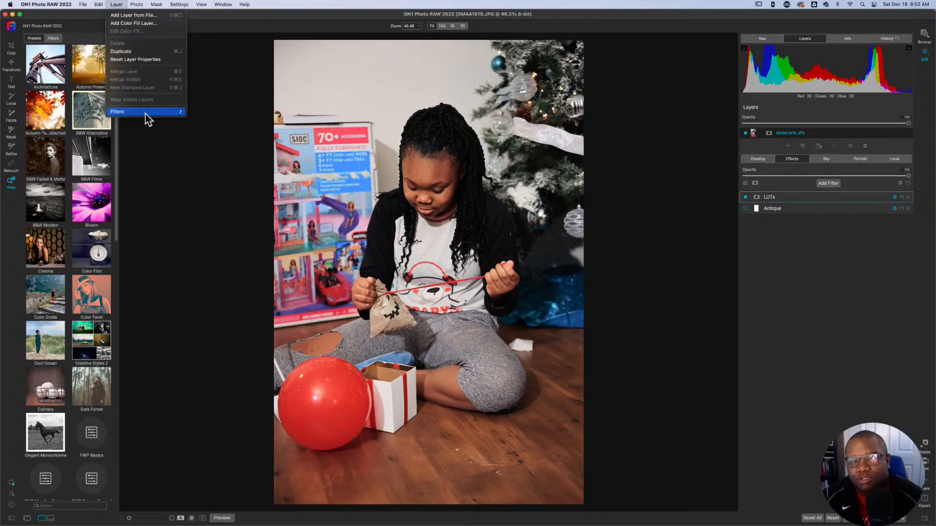
mouse_move(146, 114)
mouse_move(227, 113)
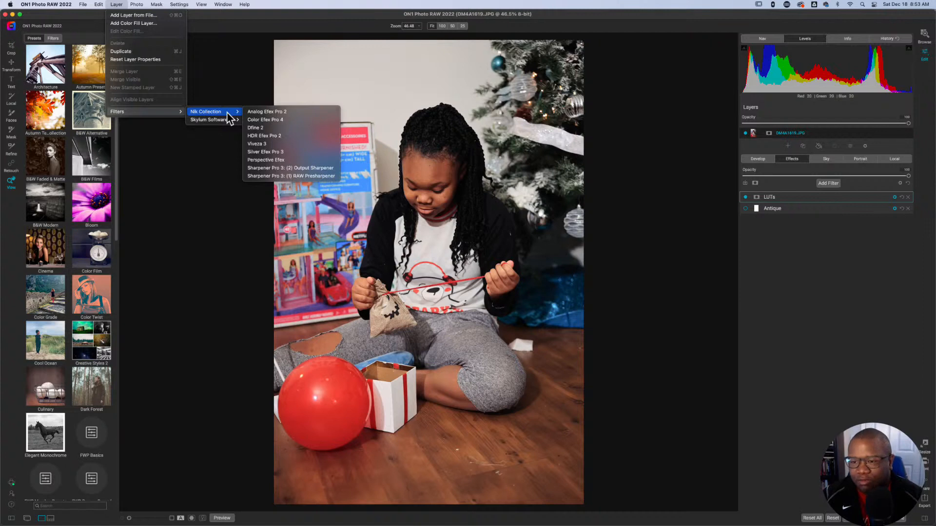
left_click(801, 259)
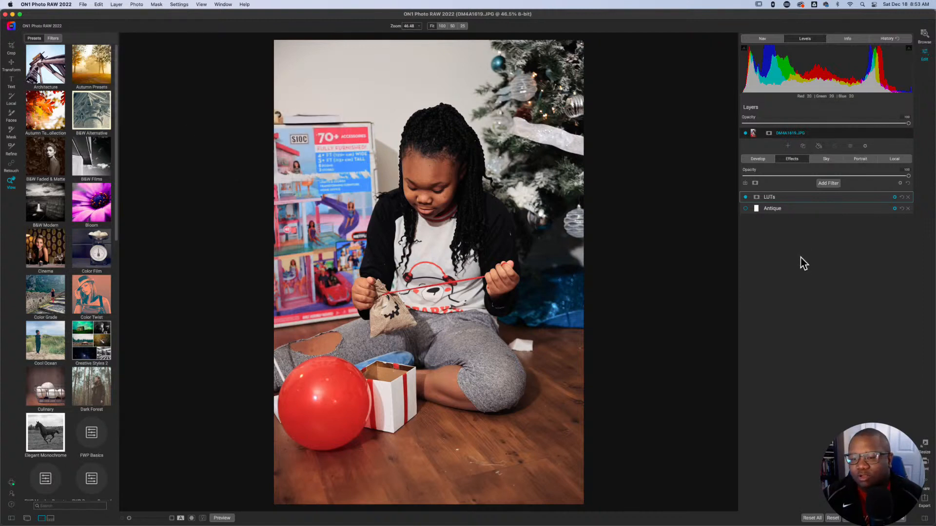
Step: Turn off the LUTs filter and open the photo in Analog Efex Pro 2, enlarging the plug-in window
left_click(745, 197)
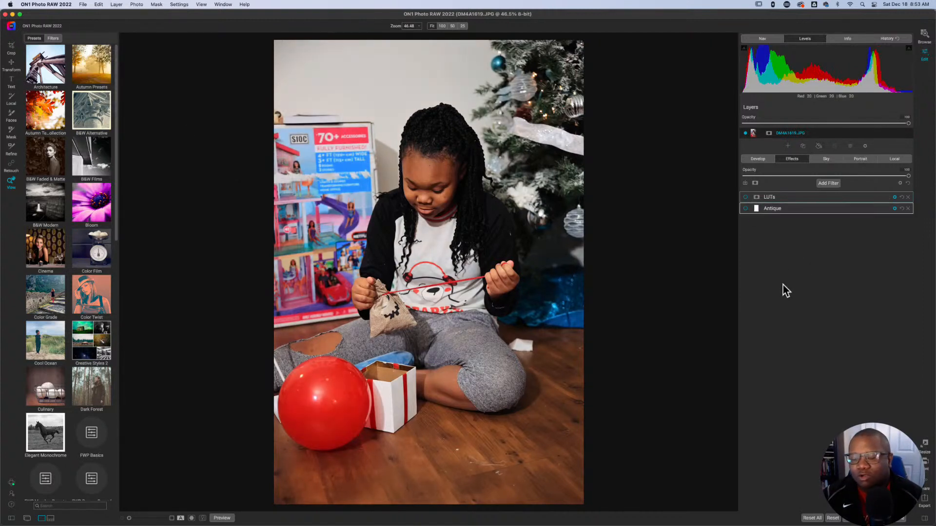
left_click(136, 4)
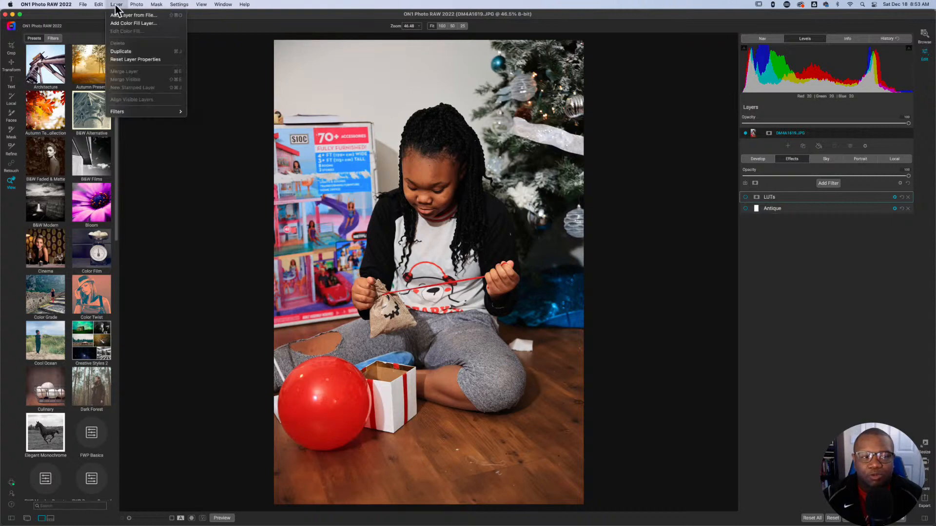
mouse_move(117, 6)
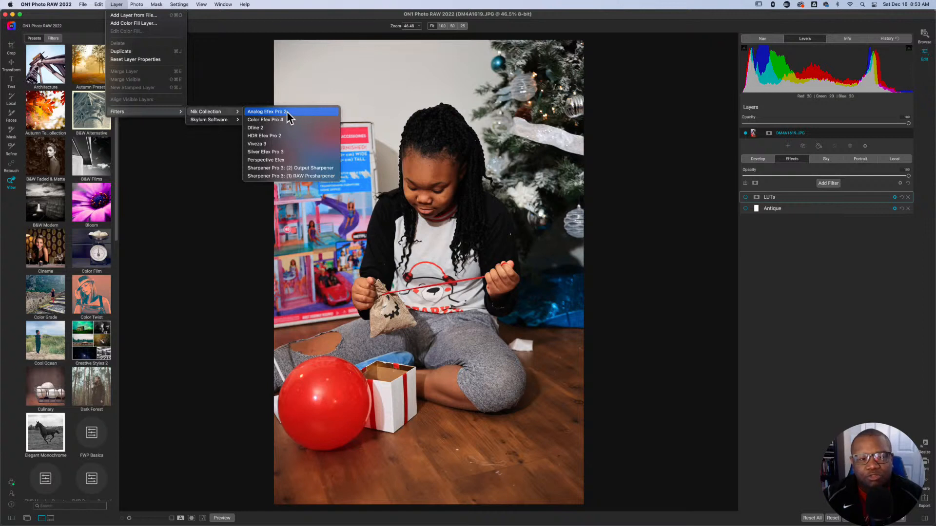
left_click(287, 111)
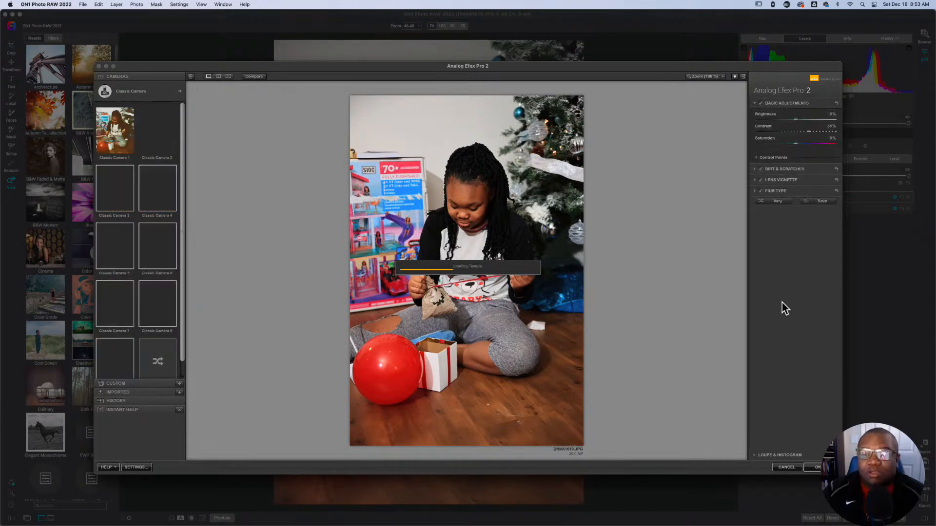
left_click_drag(619, 67, 558, 21)
left_click_drag(780, 430, 813, 461)
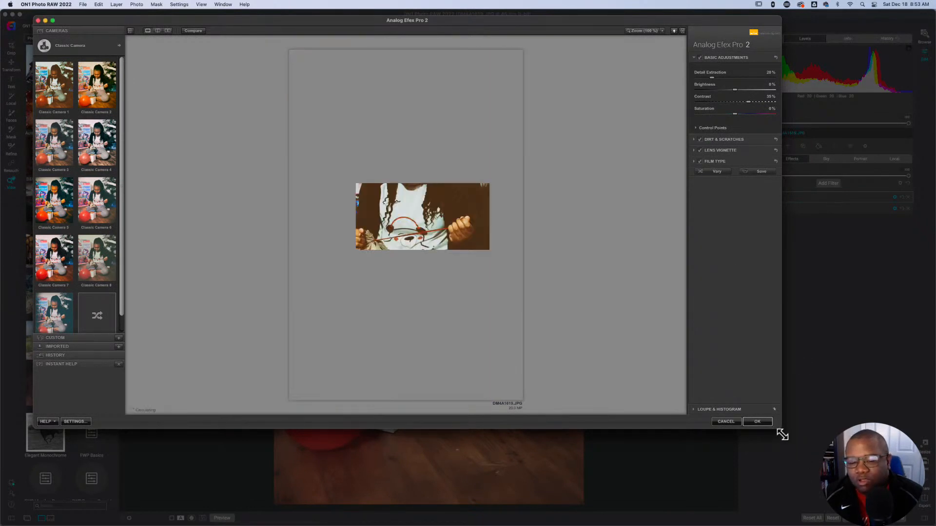
left_click_drag(779, 428, 875, 485)
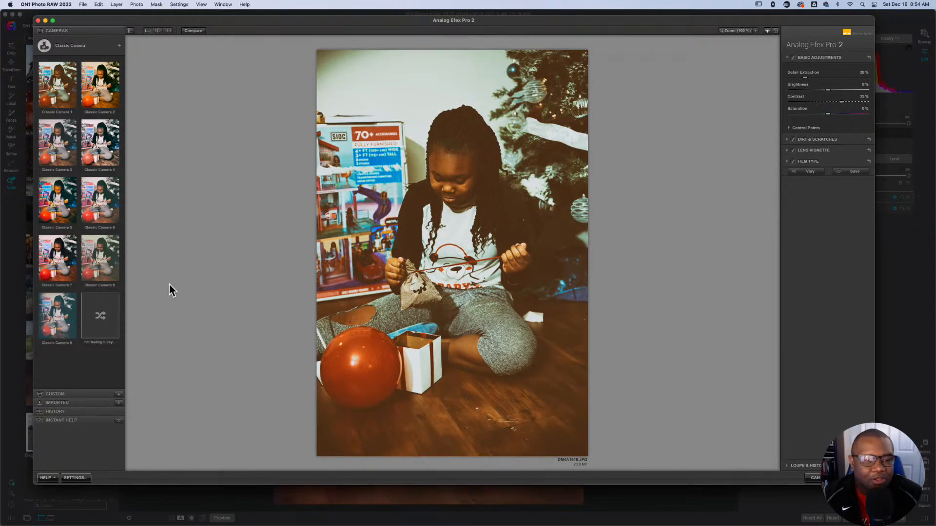
Step: Apply the Color Cast 1 preset from the Color Cast camera to the photo in Analog Efex Pro 2
left_click(118, 47)
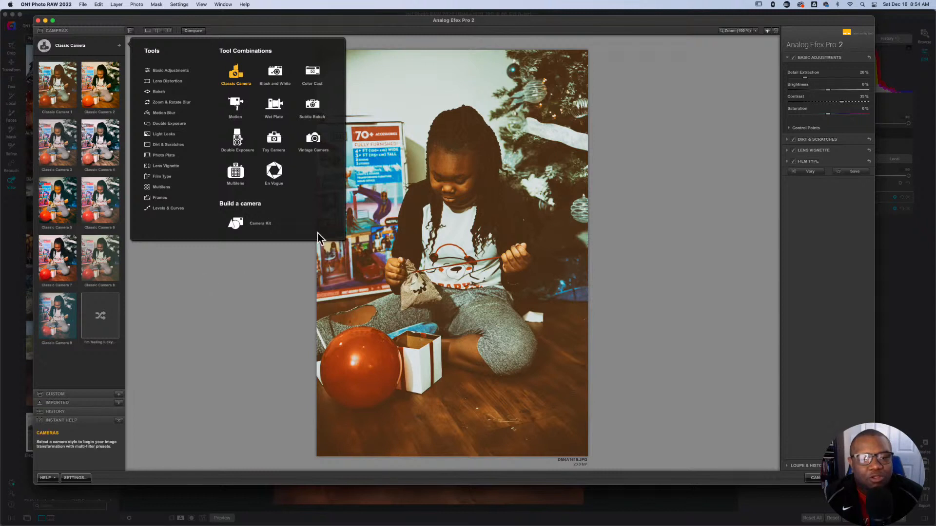
left_click(315, 74)
left_click(57, 92)
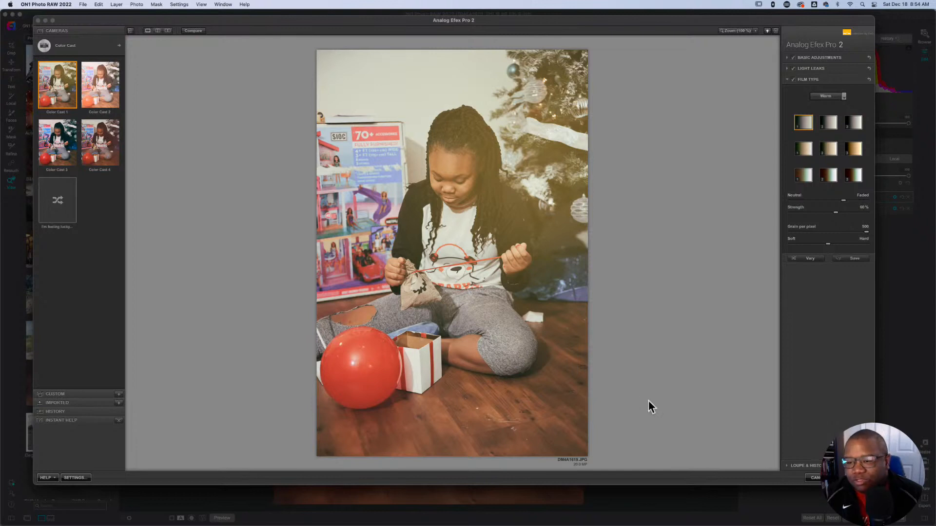
left_click_drag(668, 21, 688, 24)
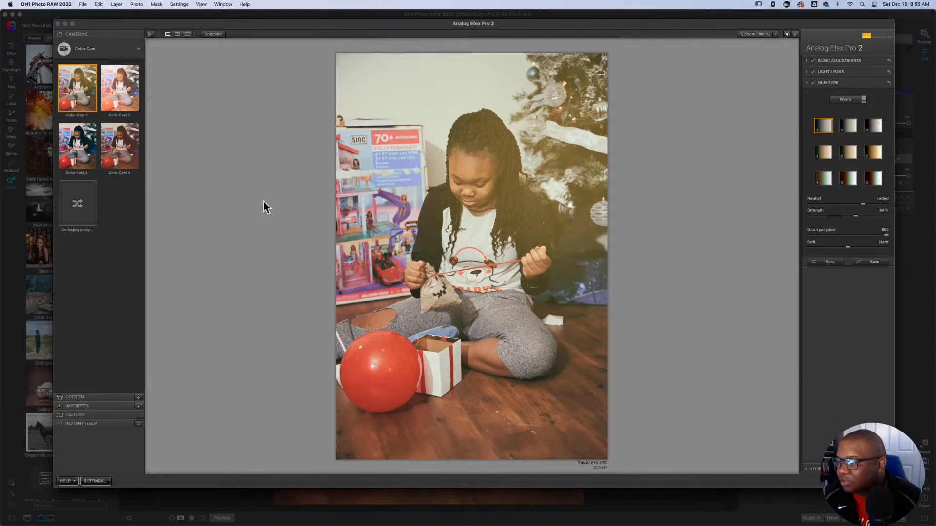
mouse_move(788, 23)
left_mouse_down()
mouse_move(618, 71)
mouse_move(799, 292)
mouse_move(812, 433)
mouse_move(789, 25)
left_mouse_up()
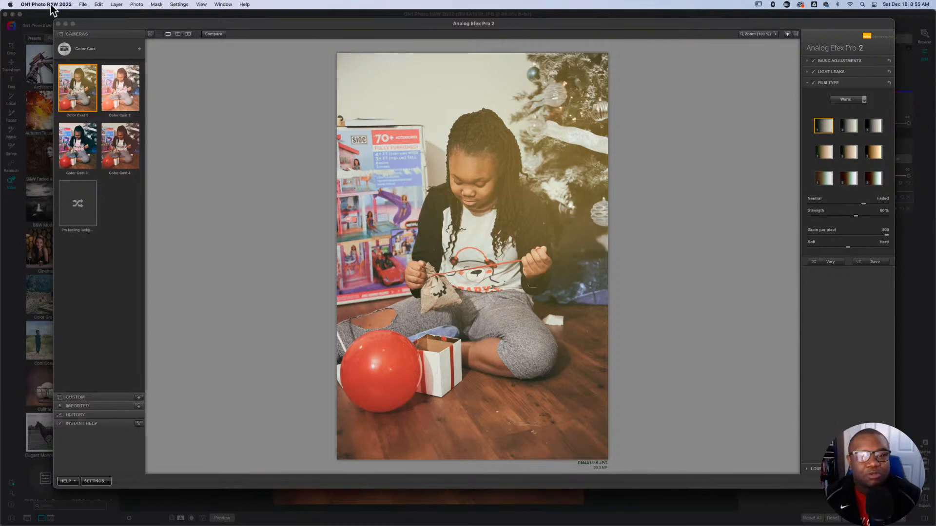
Step: Force quit and relaunch ON1 Photo RAW 2022, closing the Force Quit Applications and Learning Hub windows
left_click(27, 5)
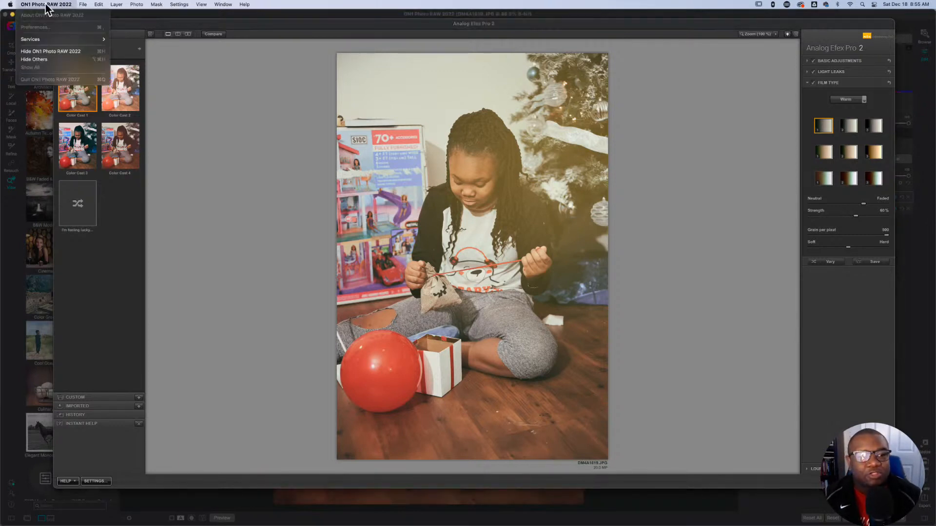
mouse_move(9, 7)
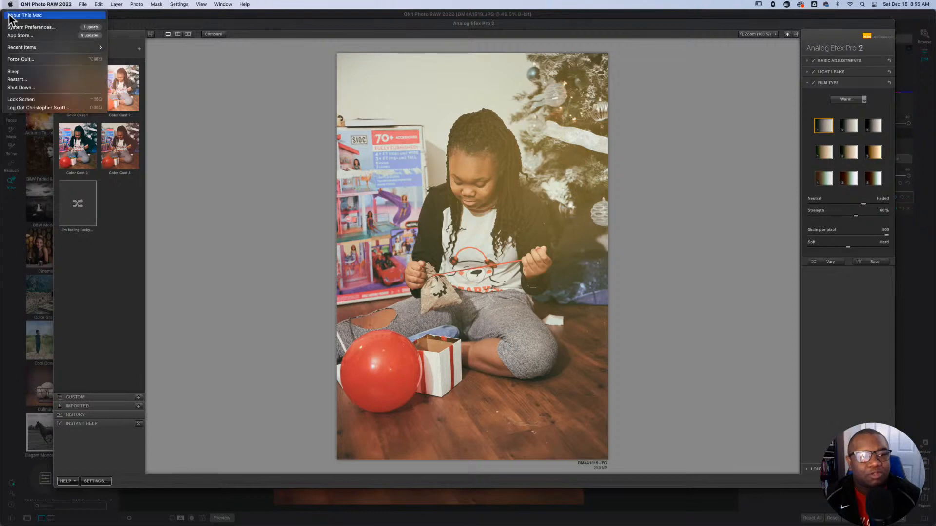
left_click(30, 60)
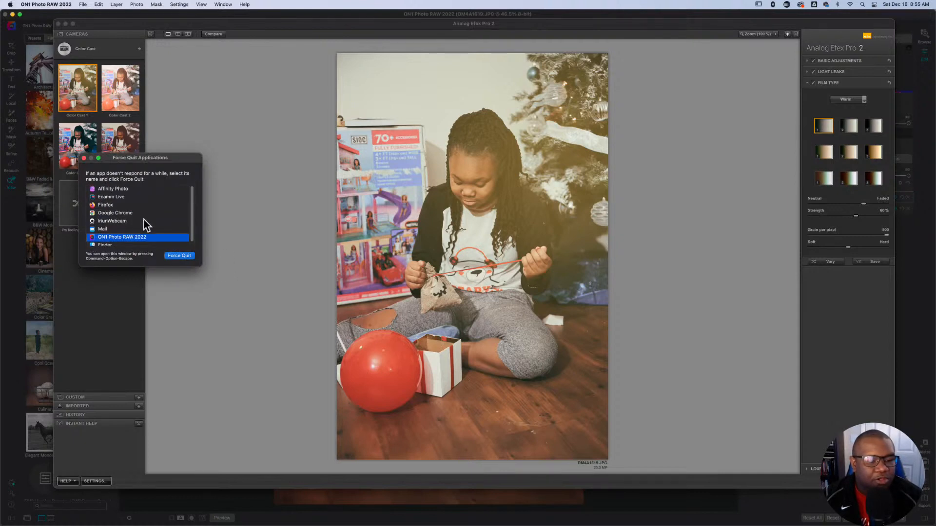
left_click(179, 255)
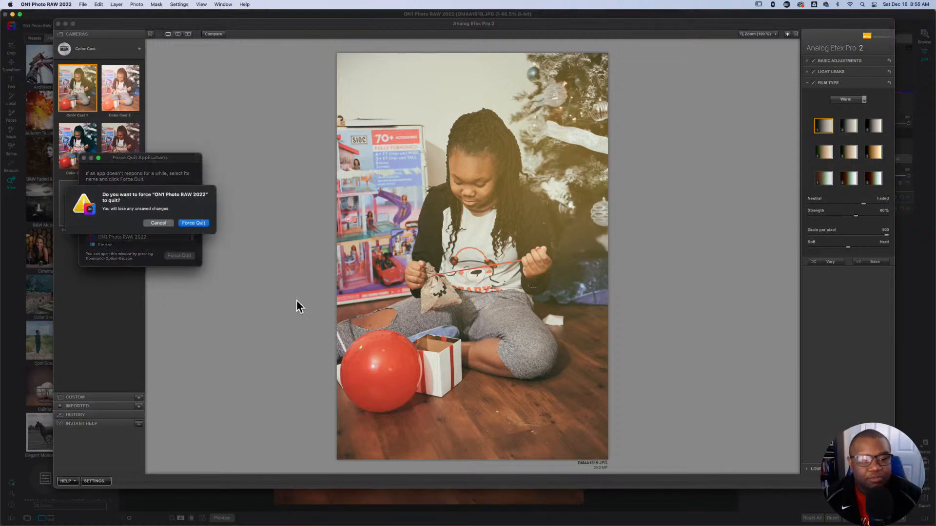
left_click(202, 218)
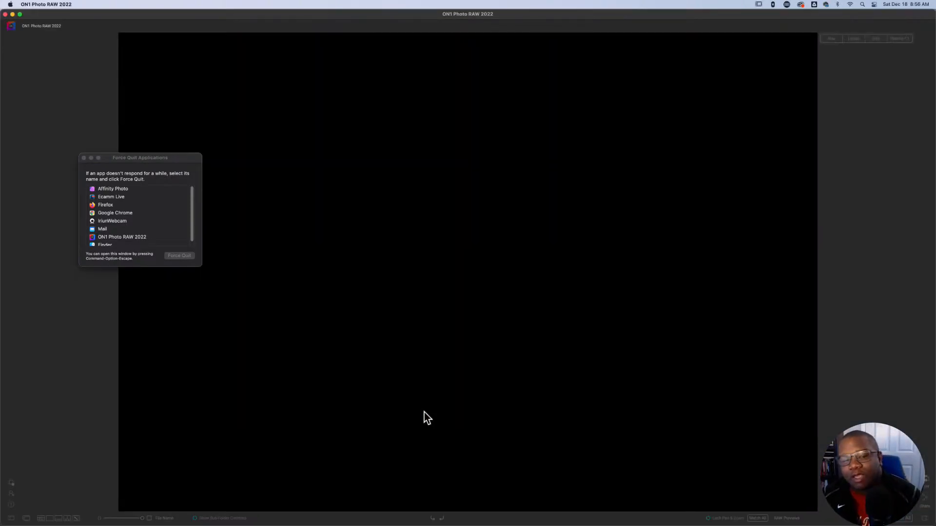
left_click(85, 158)
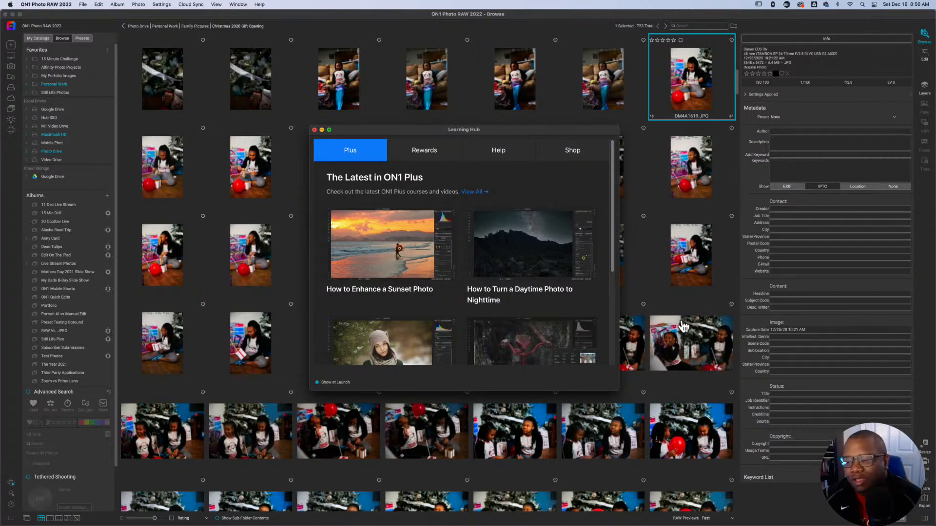
left_click(314, 130)
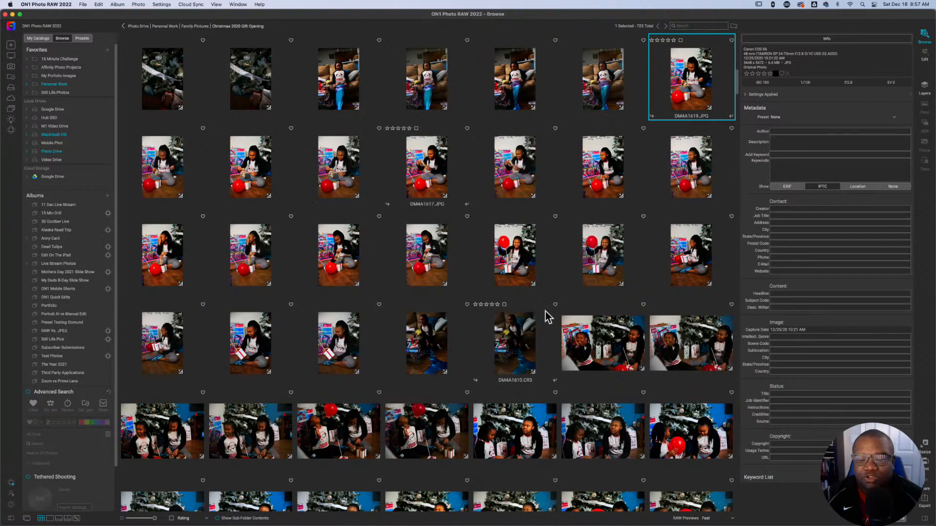
Step: Enlarge the thumbnails of the Christmas 2020 Gift Opening folder and show DM4A1611.CR3 in the filmstrip view
scroll(495, 309, "down", 2)
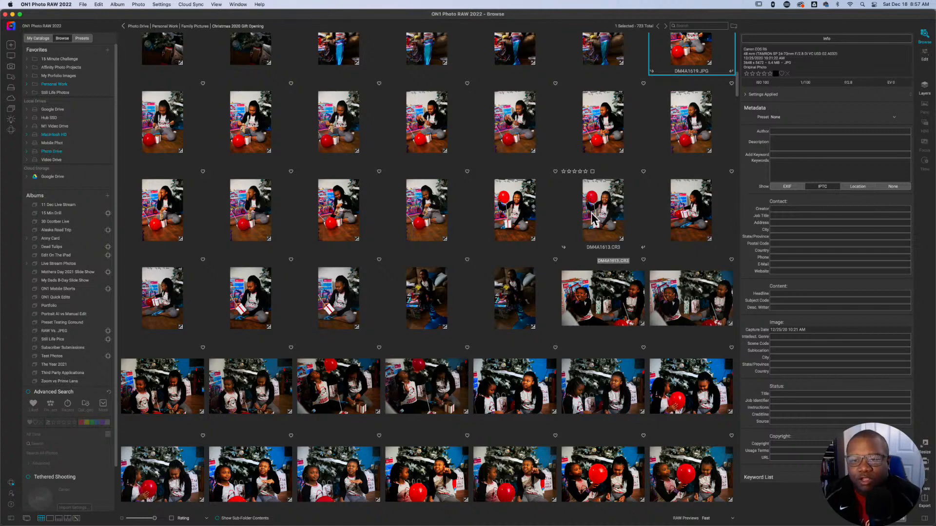
left_click_drag(156, 520, 160, 521)
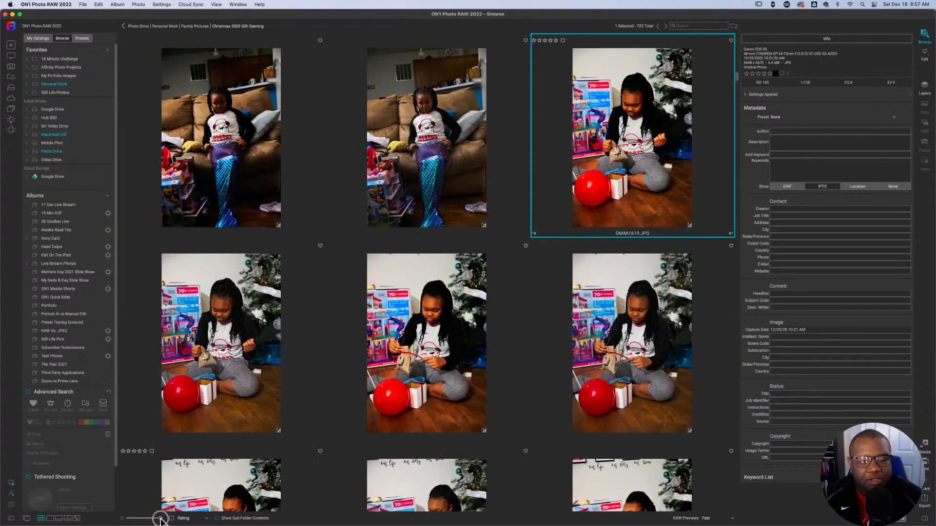
scroll(401, 369, "down", 5)
scroll(401, 369, "down", 8)
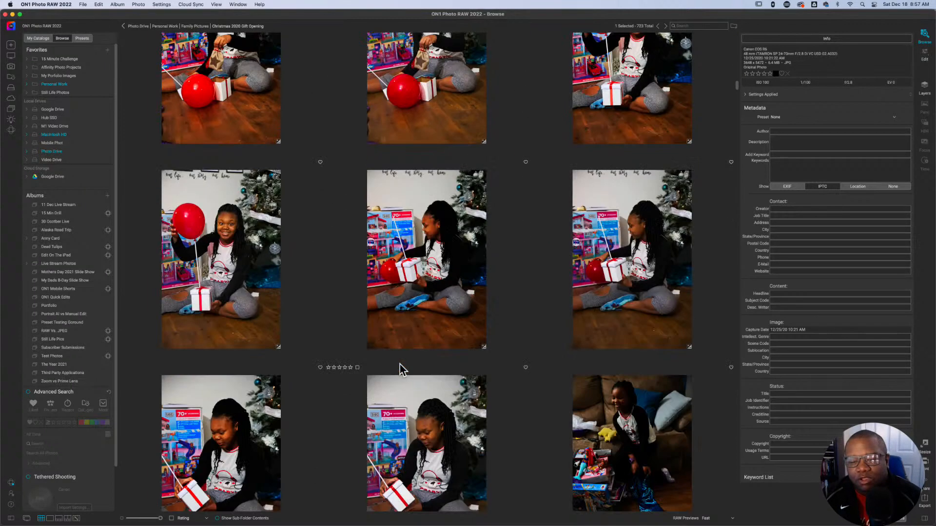
scroll(400, 369, "down", 3)
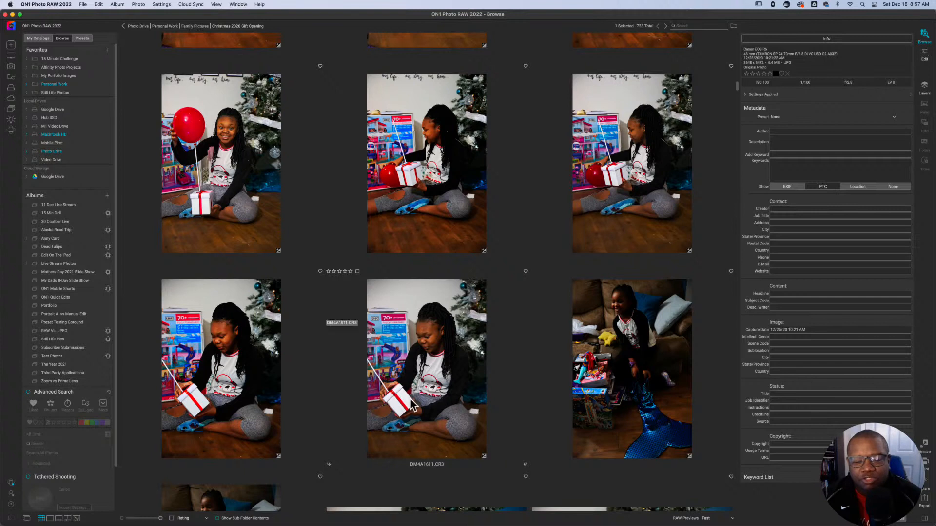
left_click(427, 371)
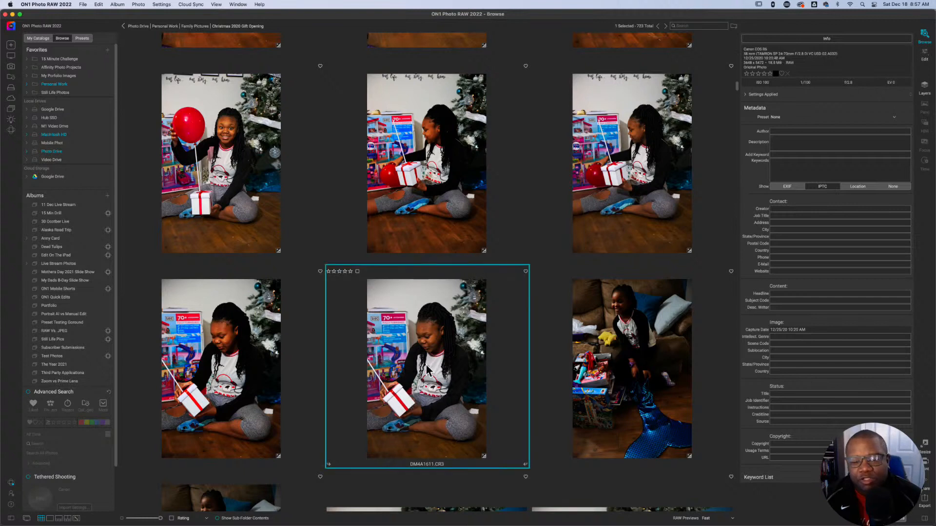
left_click(58, 518)
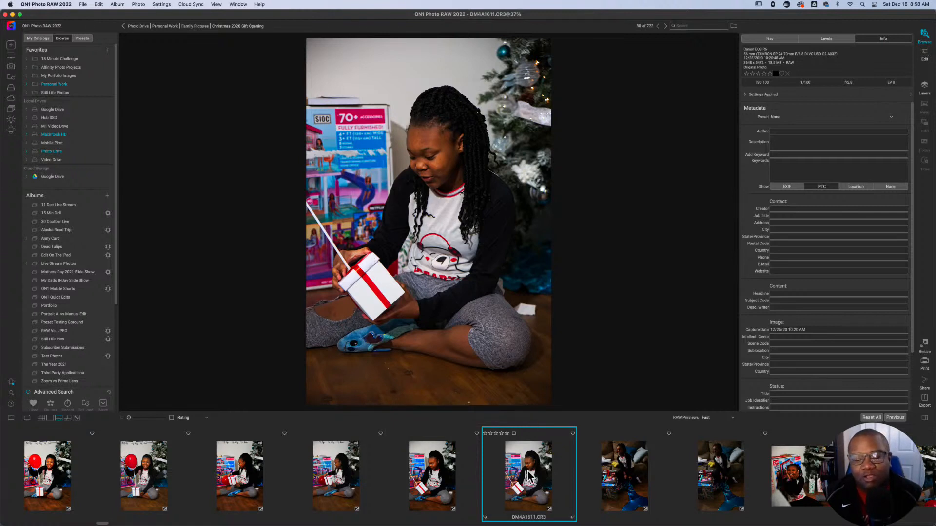
Step: Preview the gift-opening photos DM4A1612.CR3, DM4A1613.CR3 and DM4A1614.CR3 from the filmstrip
left_click(347, 485)
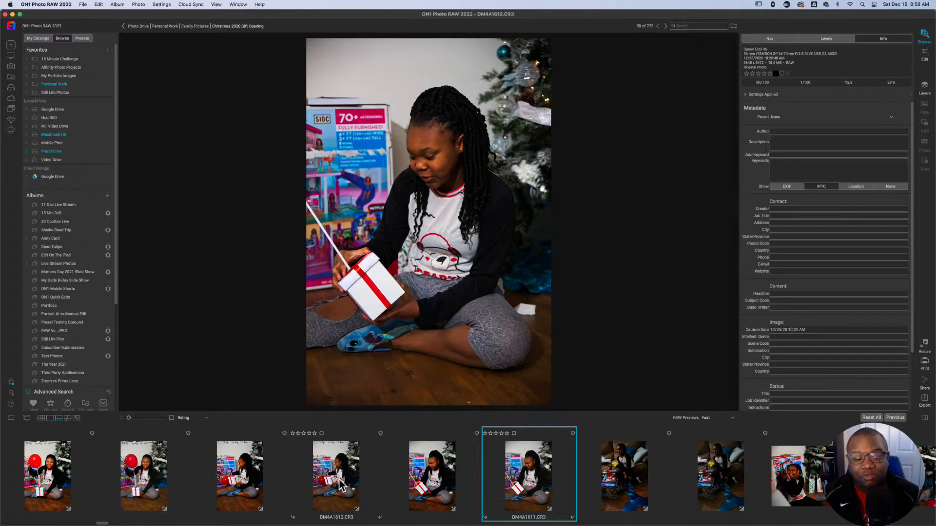
left_click(141, 480)
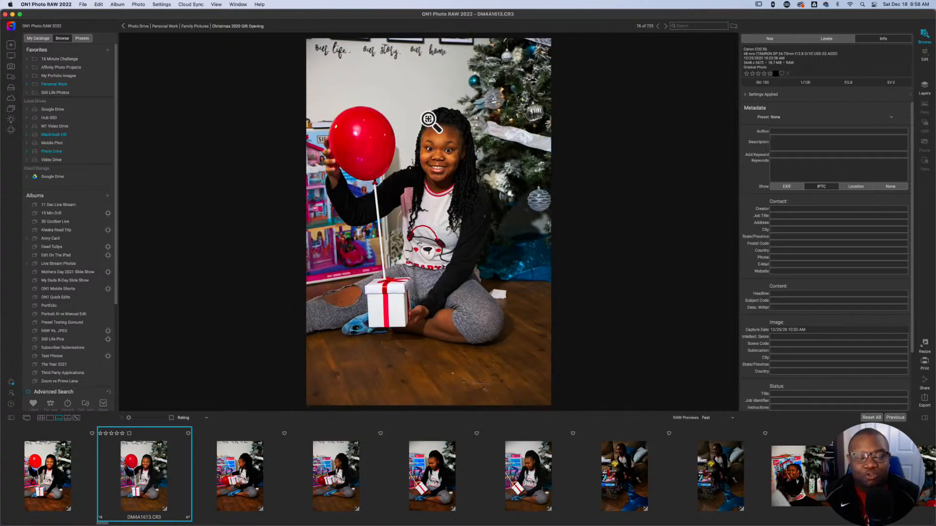
scroll(146, 463, "right", 1)
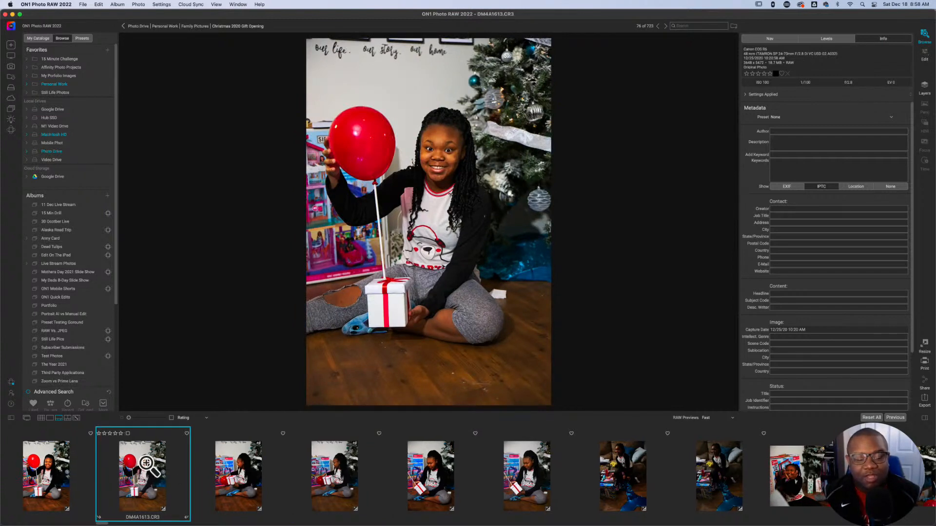
scroll(146, 463, "left", 5)
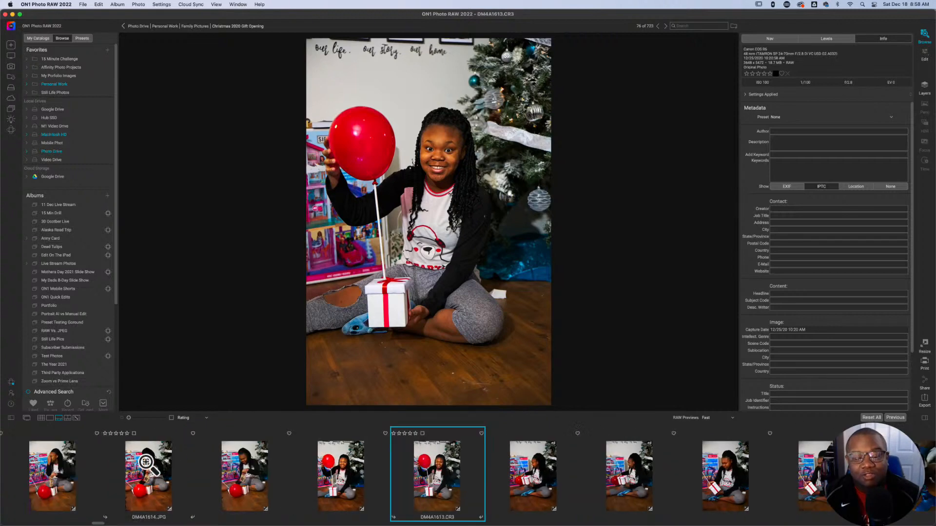
scroll(147, 463, "left", 4)
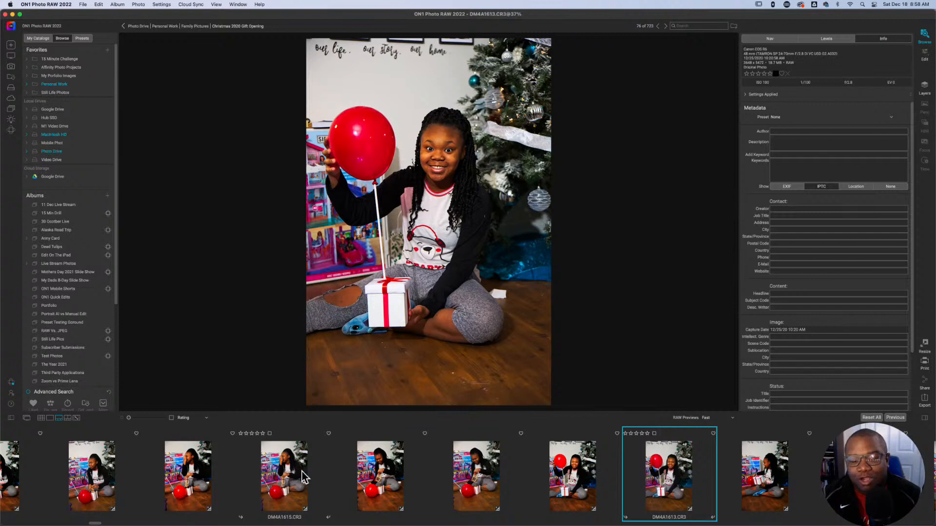
left_click(476, 480)
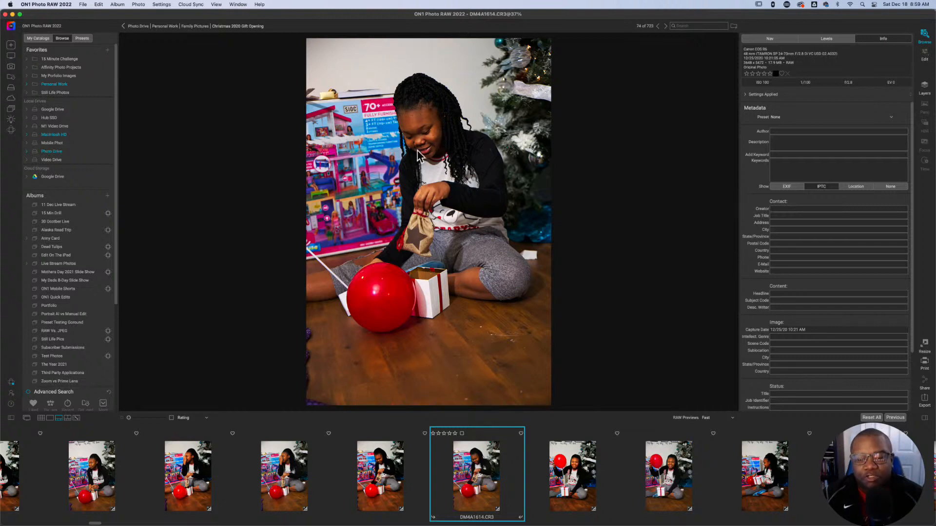
Step: Preview the gift-opening photos DM4A1615.CR3 and DM4A1617.JPG from the filmstrip and look through the neighbouring shots
scroll(261, 499, "left", 1)
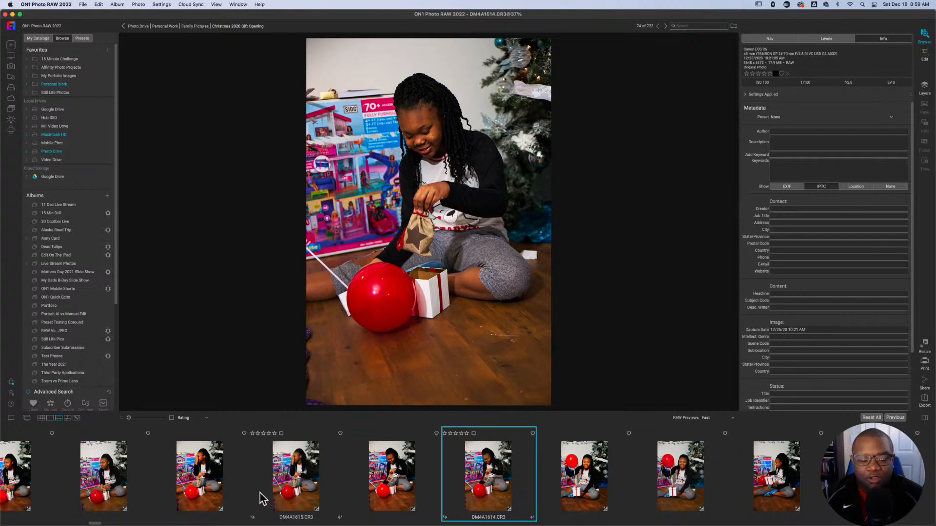
left_click(287, 488)
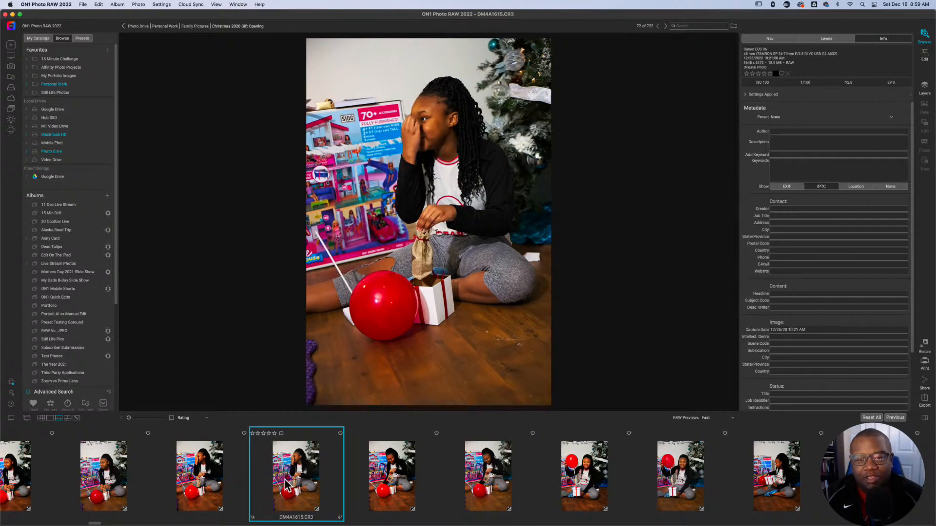
scroll(287, 485, "left", 4)
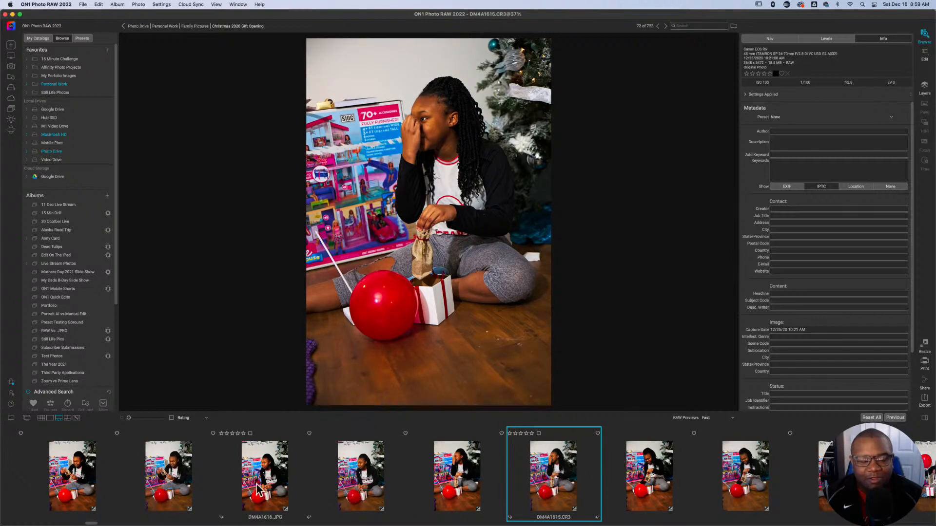
scroll(257, 490, "left", 2)
scroll(252, 489, "right", 1)
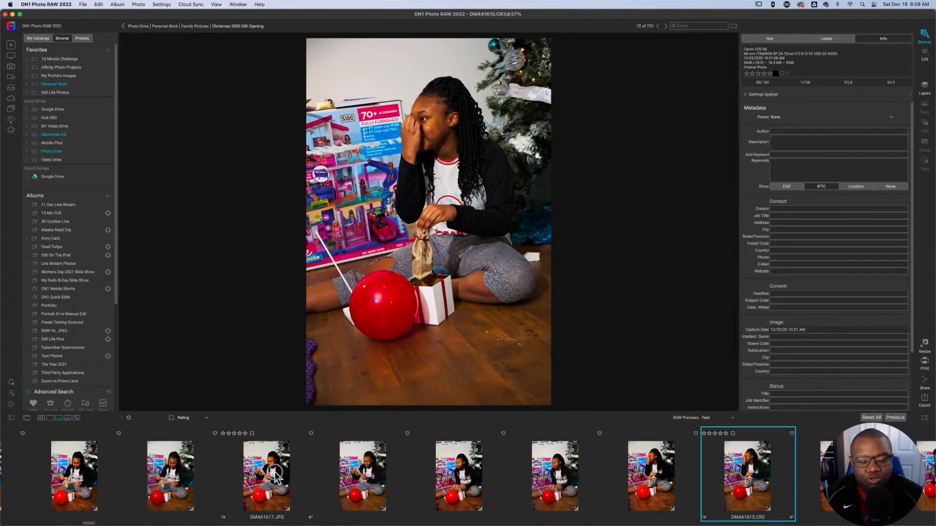
left_click(277, 477)
scroll(275, 477, "left", 3)
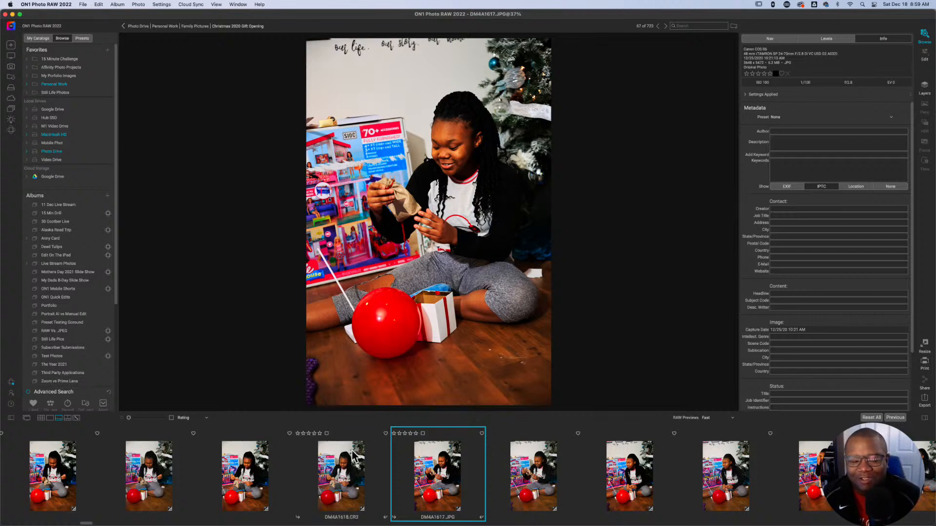
scroll(353, 471, "left", 5)
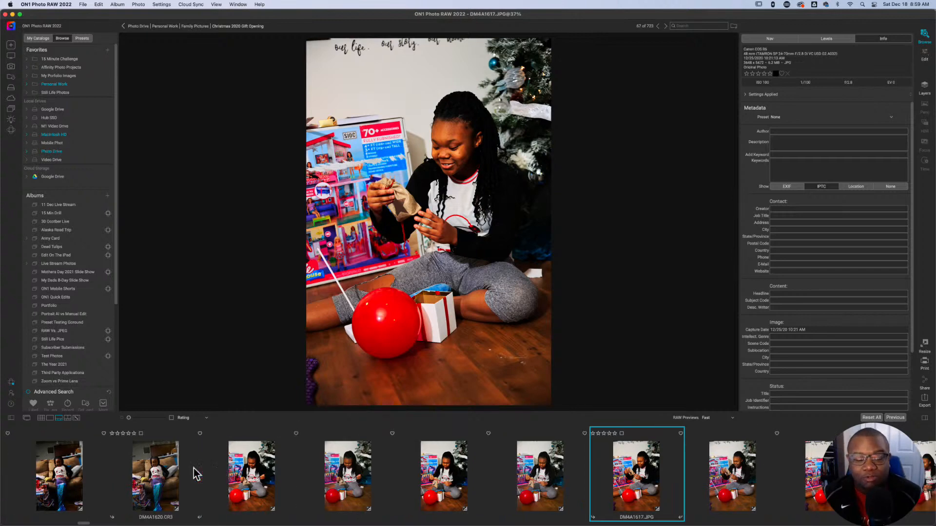
scroll(194, 473, "up", 1)
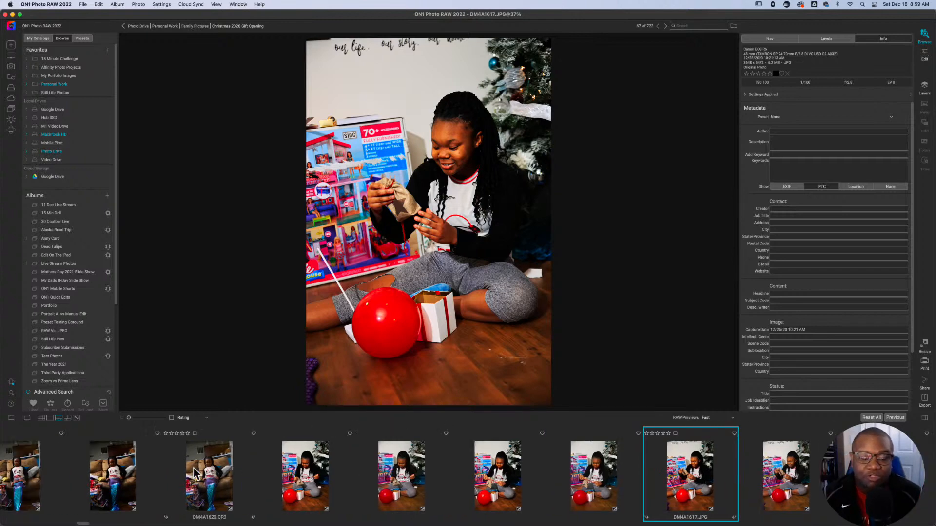
Step: Show the Christmas 2020 Gift Opening folder as a thumbnail grid and reduce the thumbnail size to five photos per row
left_click(41, 419)
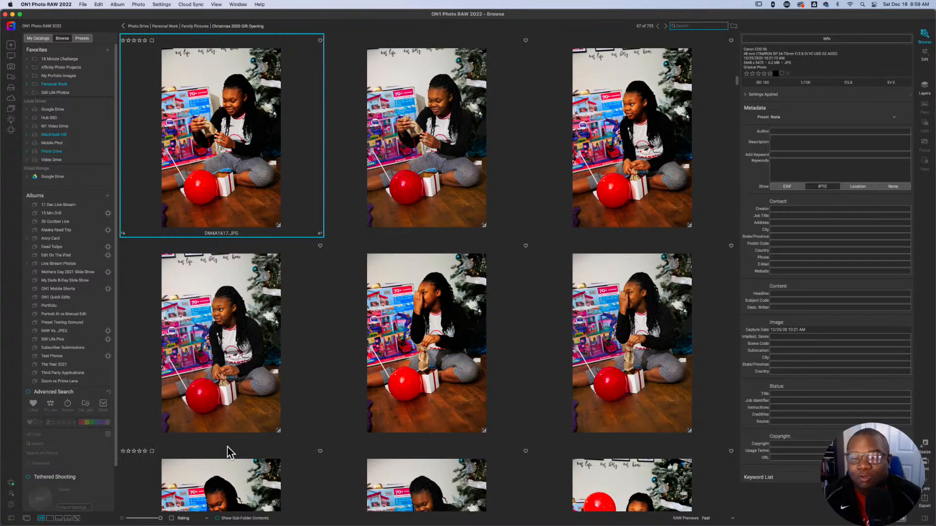
scroll(458, 390, "up", 3)
scroll(457, 390, "up", 3)
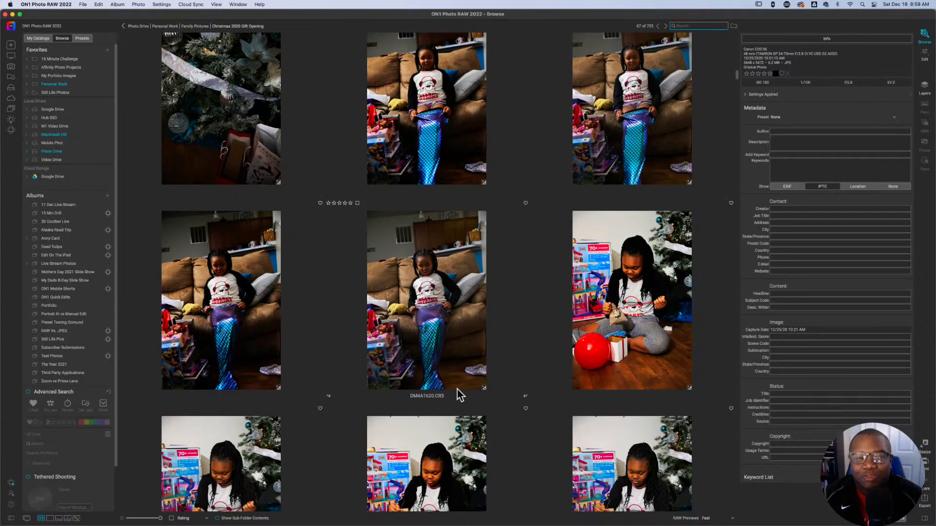
scroll(458, 390, "up", 3)
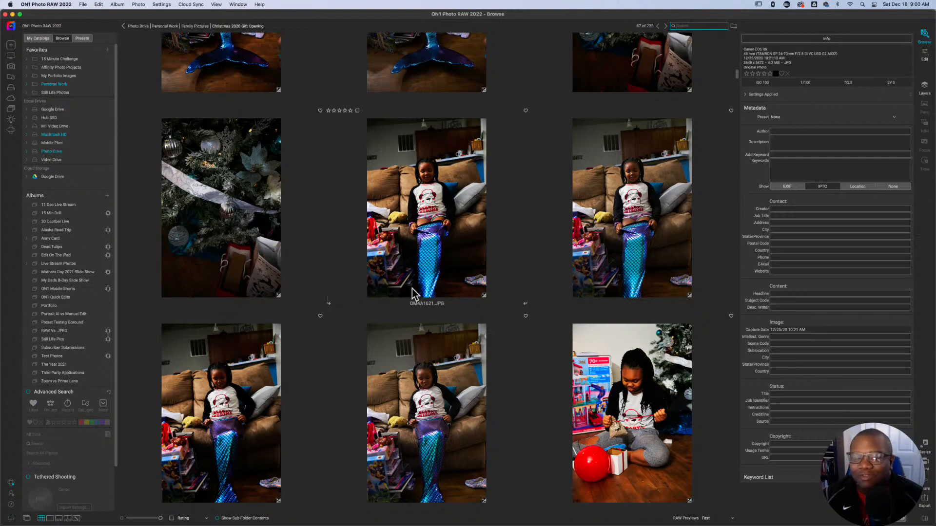
scroll(496, 304, "up", 2)
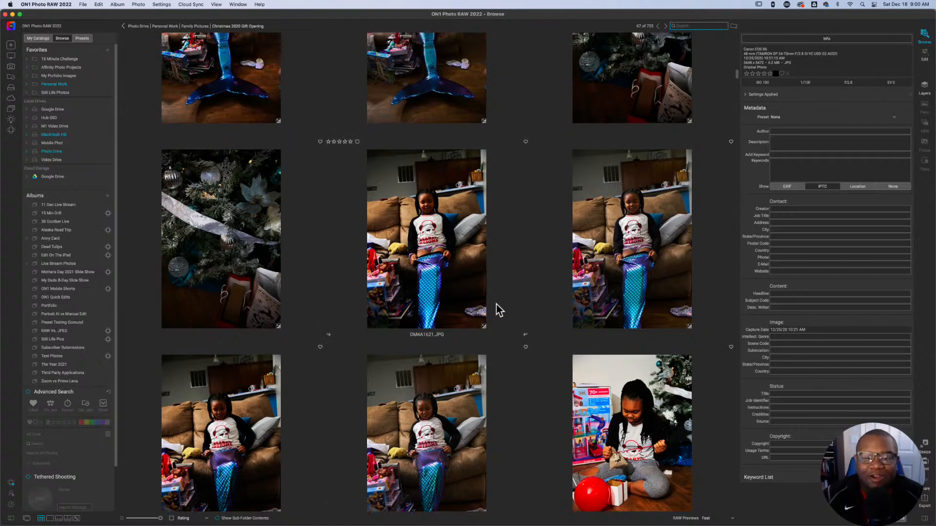
scroll(496, 310, "up", 1)
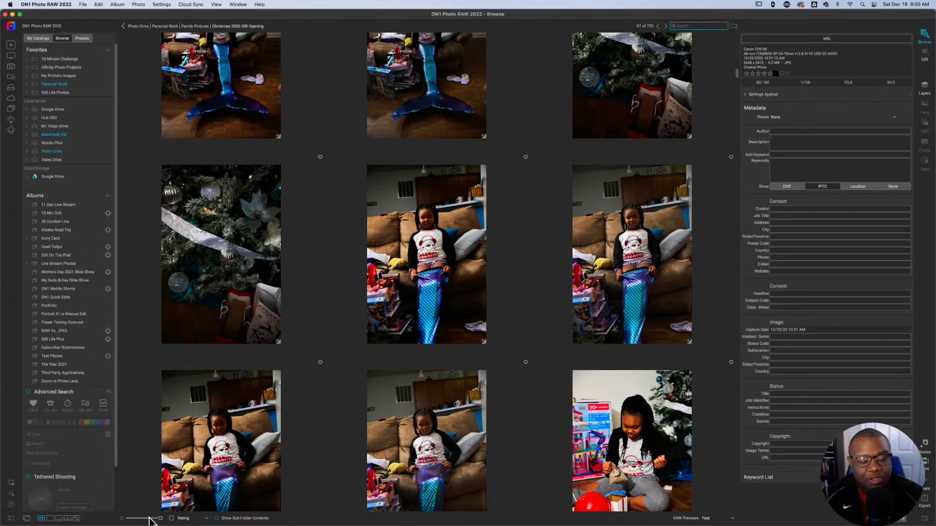
left_click_drag(160, 518, 152, 518)
left_click(334, 452)
Step: Find DM4A1584.JPG, the portrait shot of the woman holding the wrapped gift, in the grid and open it for editing
scroll(475, 302, "down", 8)
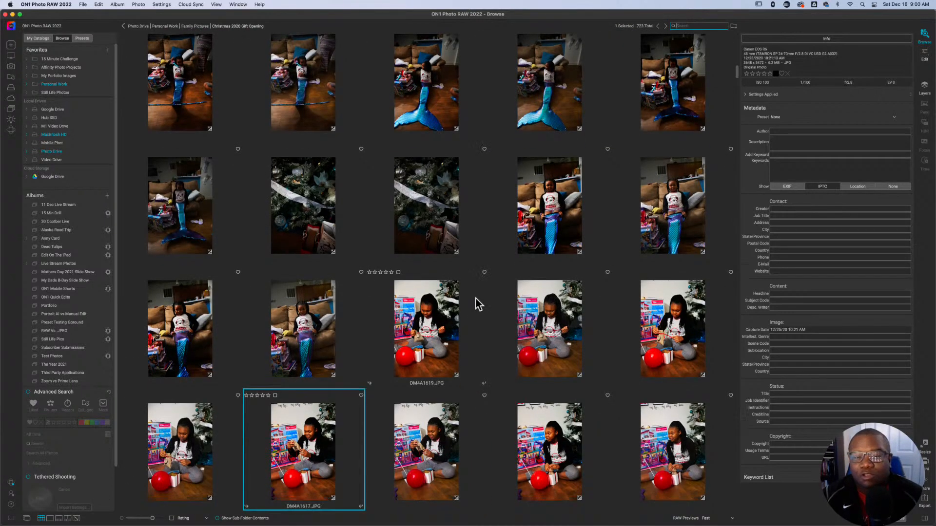
scroll(475, 305, "down", 2)
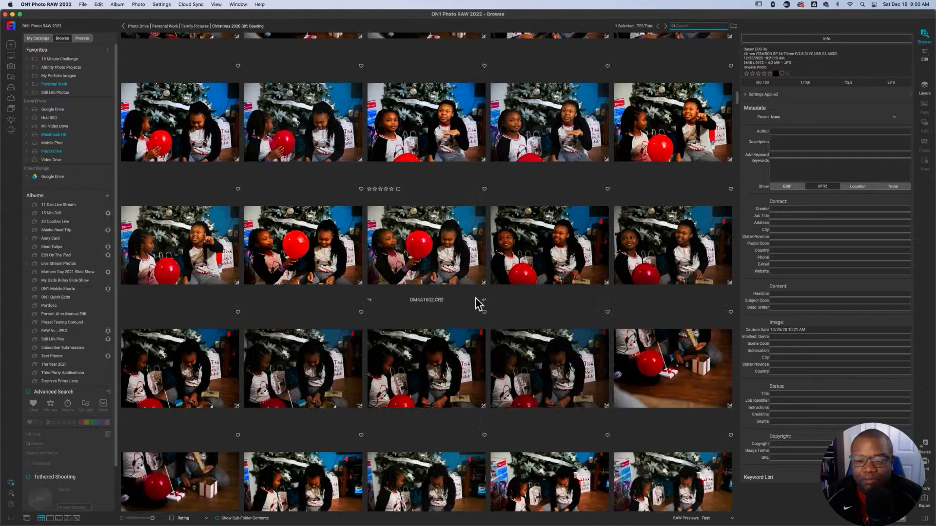
scroll(476, 302, "down", 1)
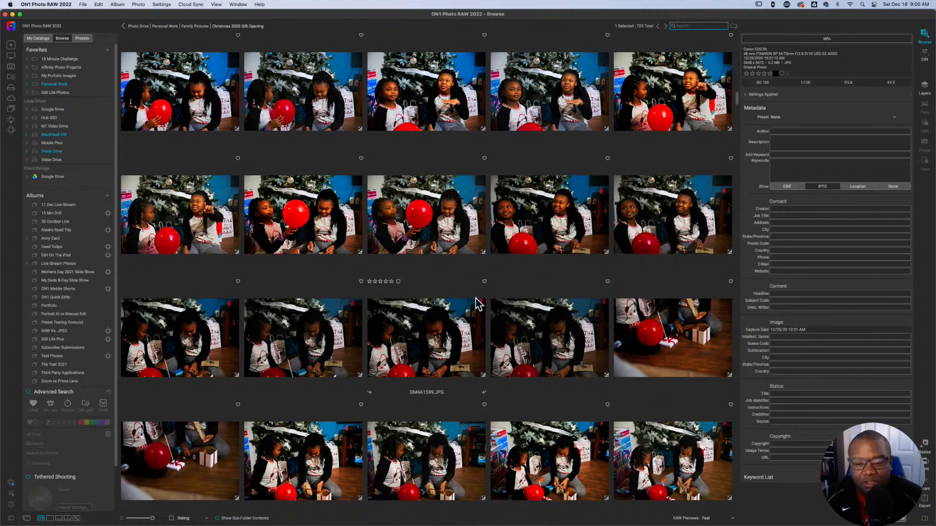
scroll(476, 304, "down", 1)
scroll(478, 305, "down", 5)
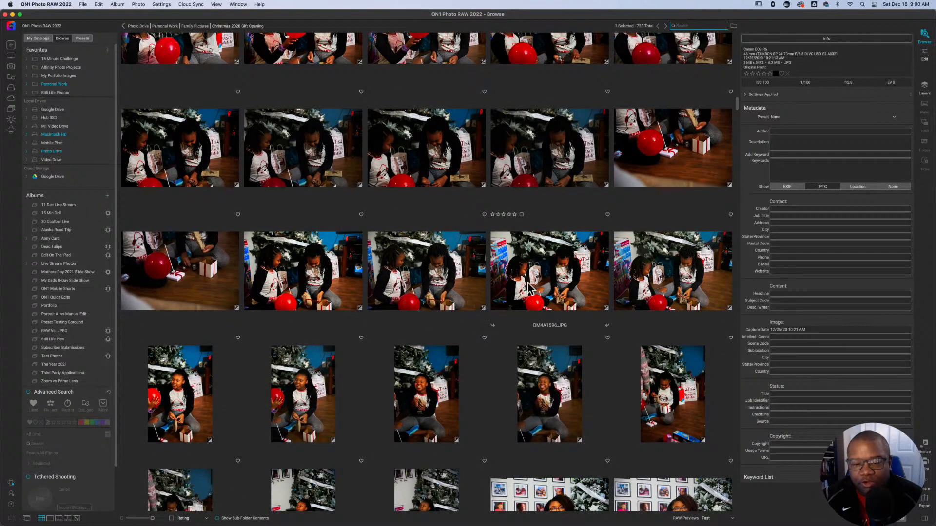
scroll(495, 306, "down", 1)
scroll(496, 302, "down", 2)
scroll(496, 302, "down", 1)
scroll(496, 306, "down", 4)
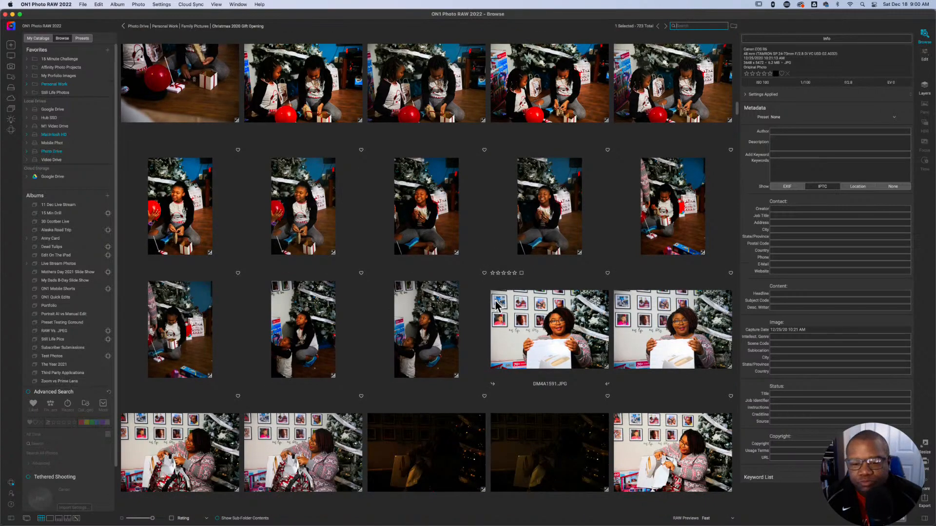
scroll(496, 306, "down", 2)
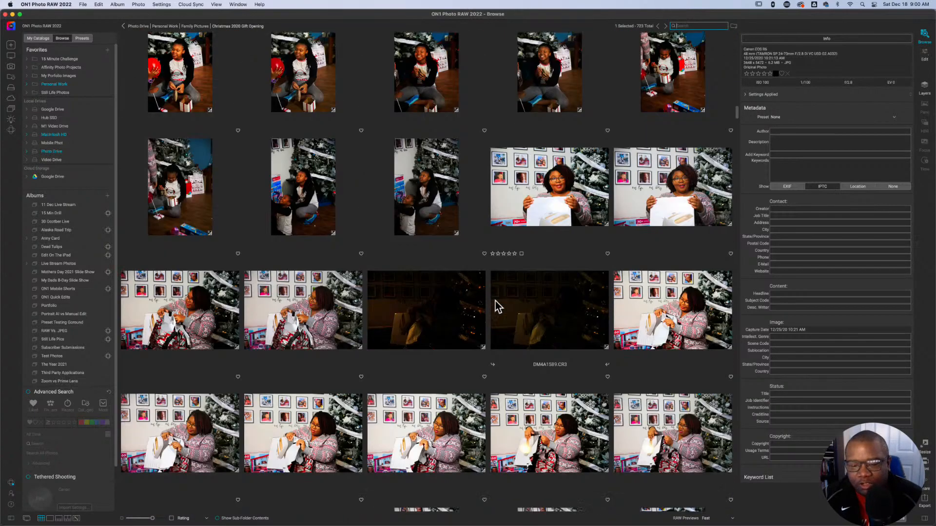
scroll(495, 300, "down", 3)
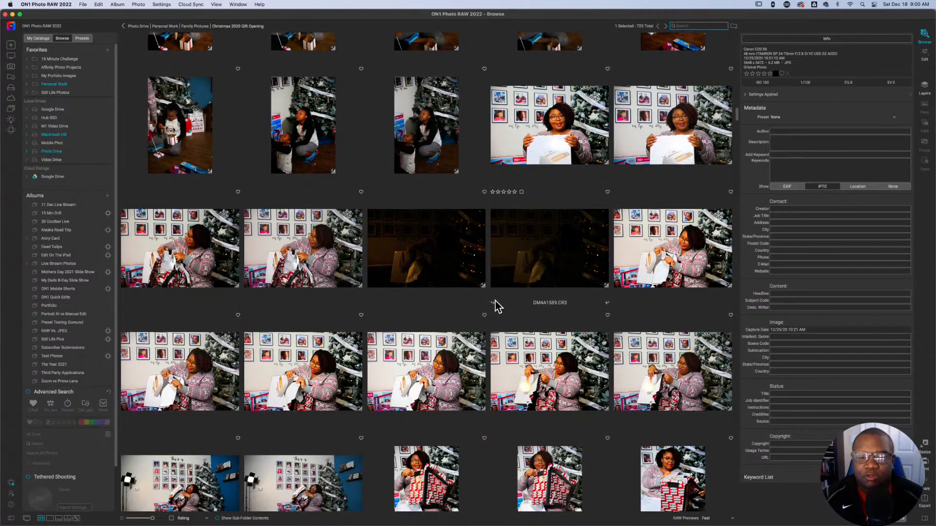
scroll(496, 301, "down", 2)
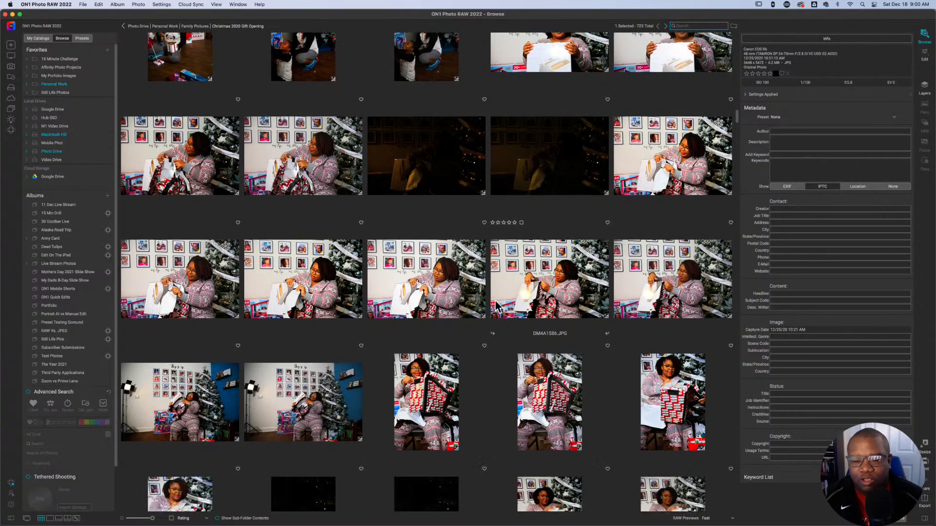
scroll(496, 306, "down", 1)
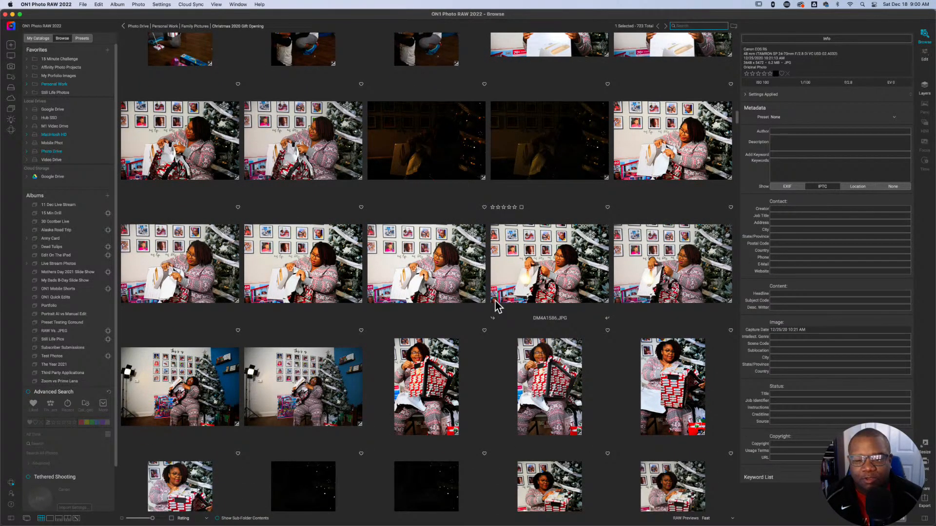
scroll(495, 307, "down", 3)
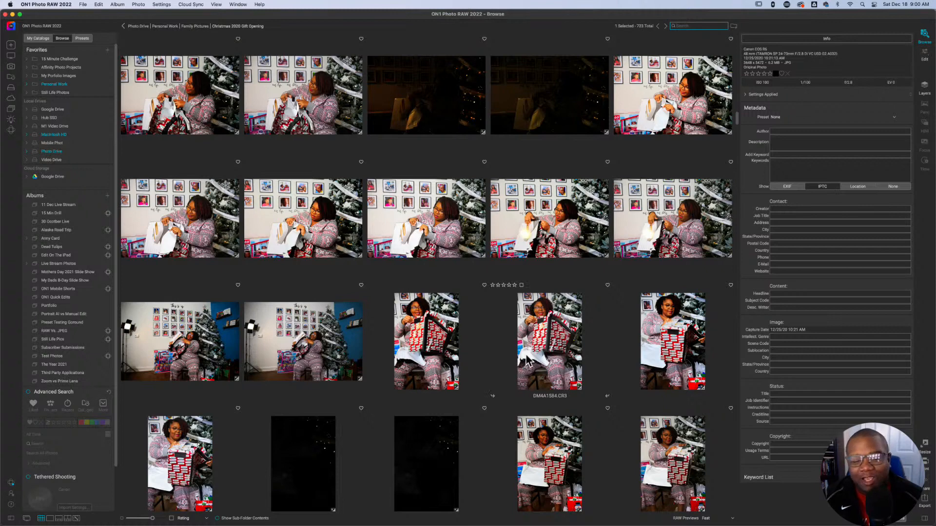
left_click(427, 342)
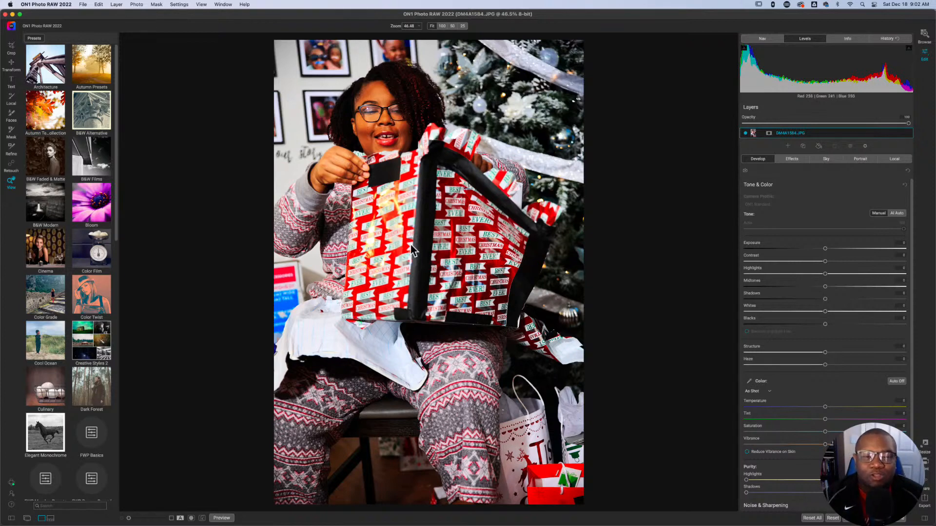
Step: Remove the Cannon R6 Basic Color and Cannon R6 Basic Tone filters from the photo's effects
left_click(790, 161)
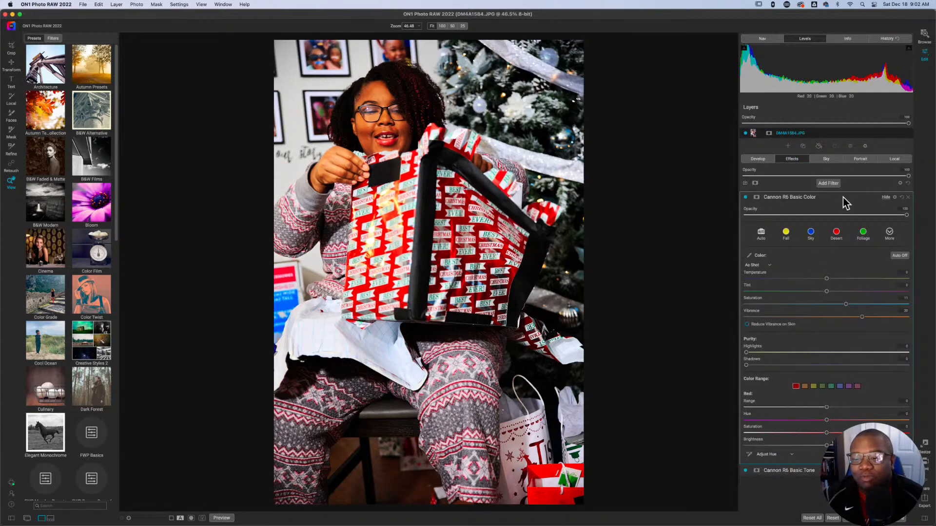
left_click(844, 198)
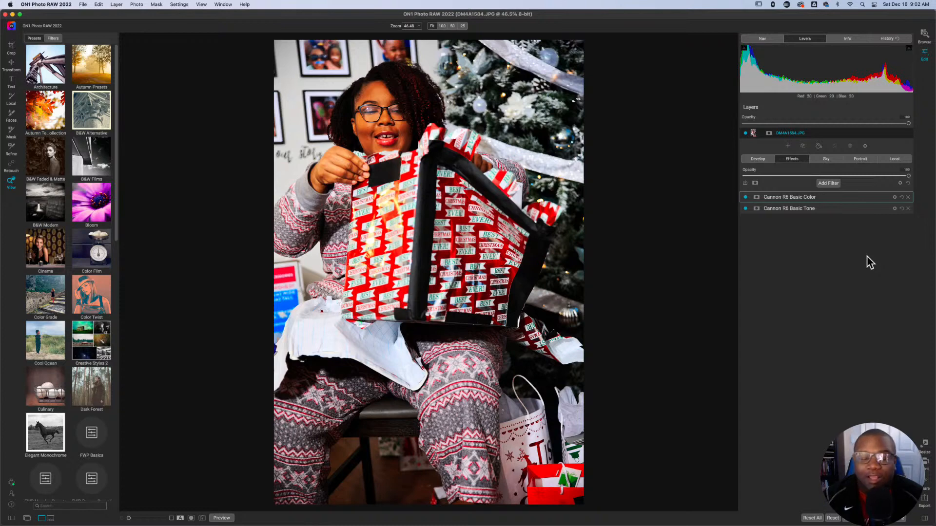
left_click(907, 197)
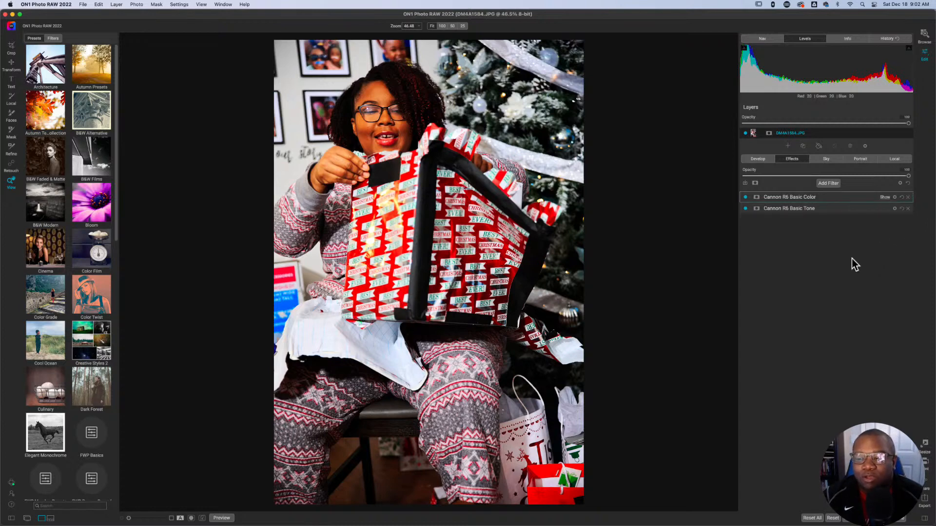
left_click(907, 197)
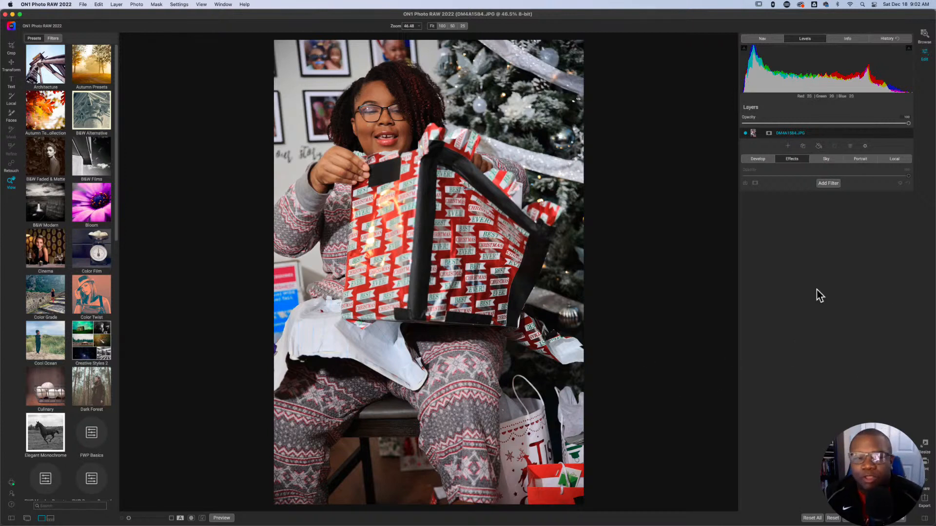
Step: Raise the photo's exposure slightly and lower its blacks a little, using the clipping overlay to check for lost shadow detail
left_click(765, 159)
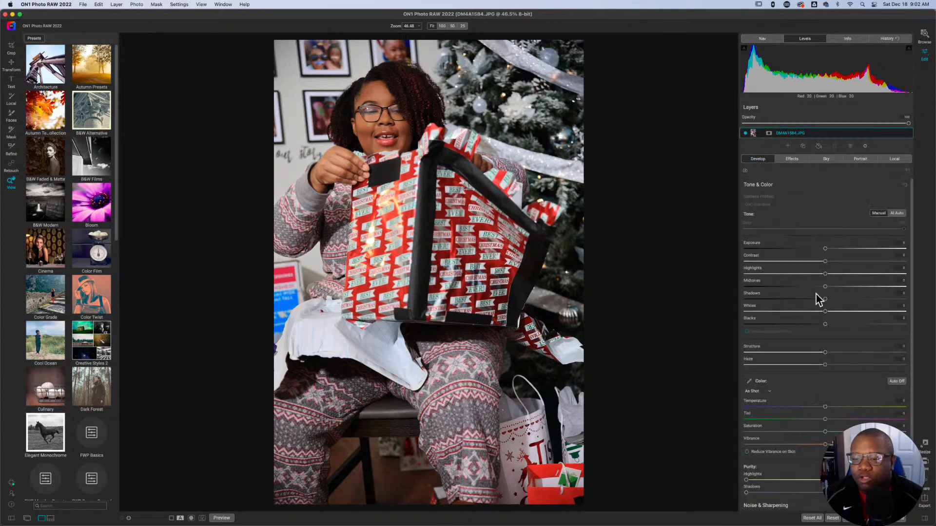
left_click_drag(825, 250, 829, 250)
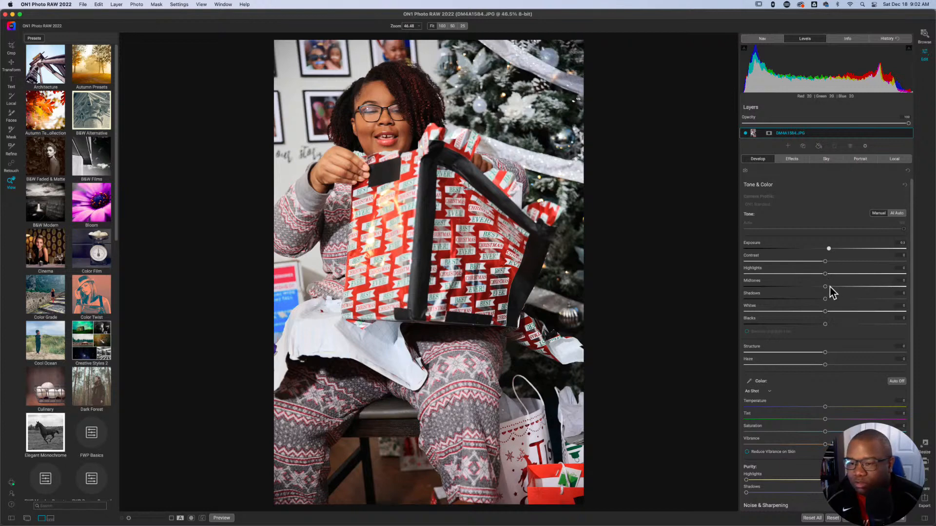
left_click(824, 324)
left_click_drag(825, 326, 817, 327)
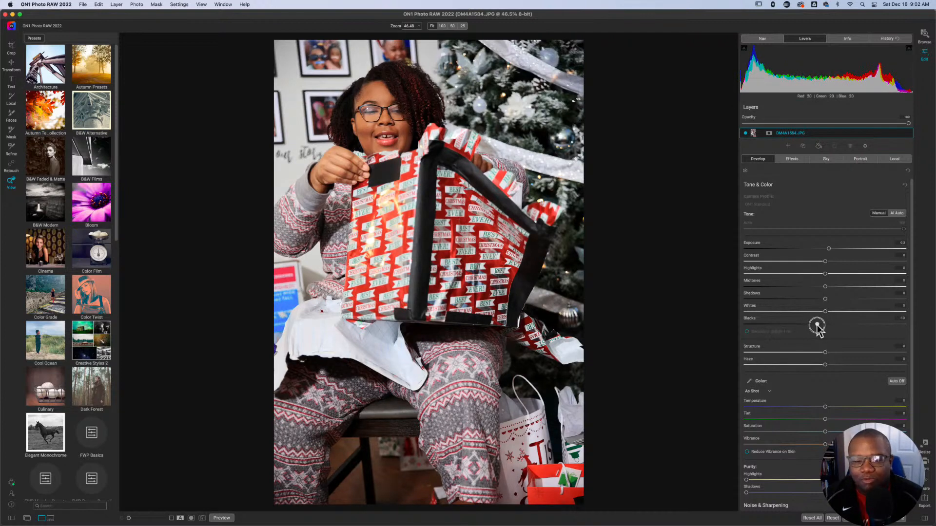
key("j")
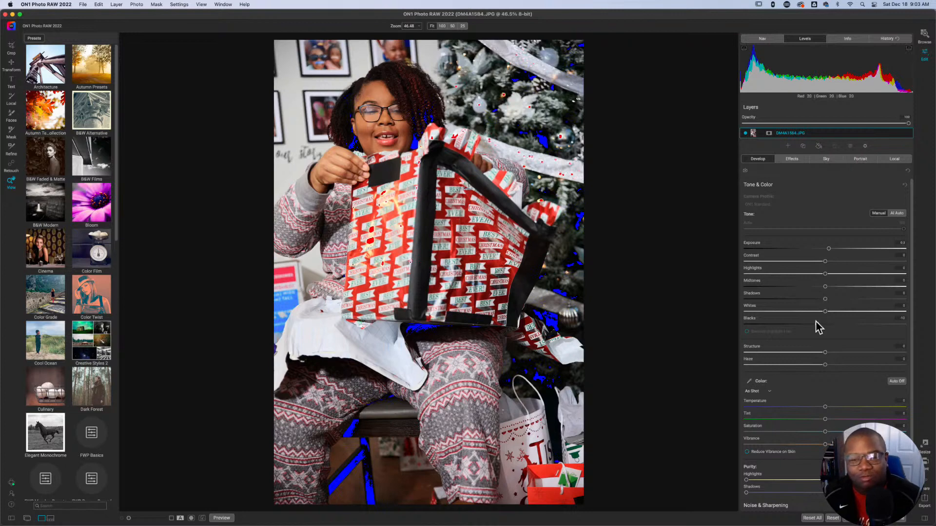
left_click_drag(815, 322, 820, 326)
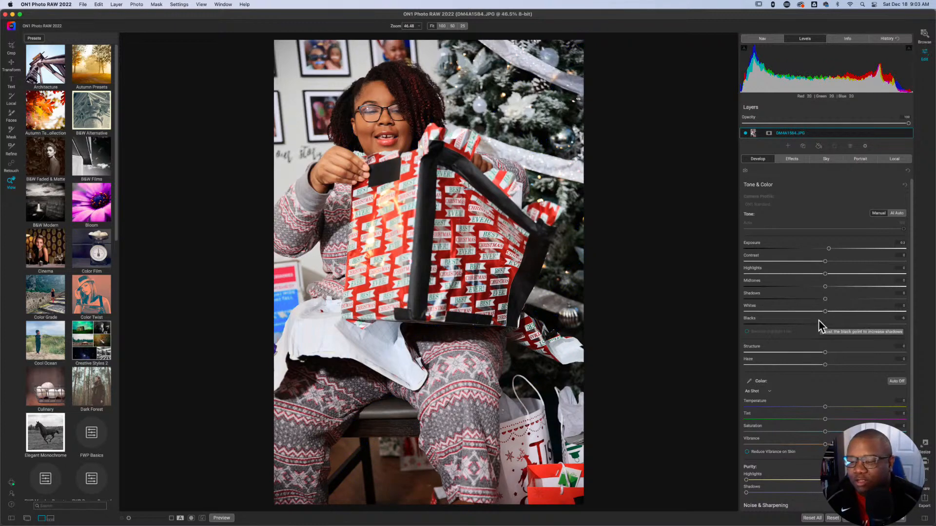
Step: Raise the photo's shadows and contrast slightly, and turn the preview off to compare with the original
left_click_drag(826, 299, 829, 300)
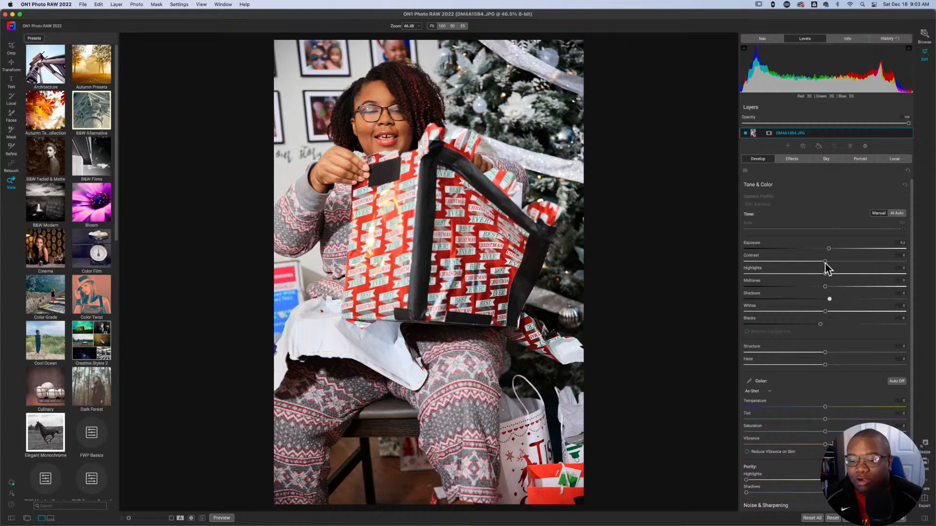
left_click_drag(825, 261, 833, 265)
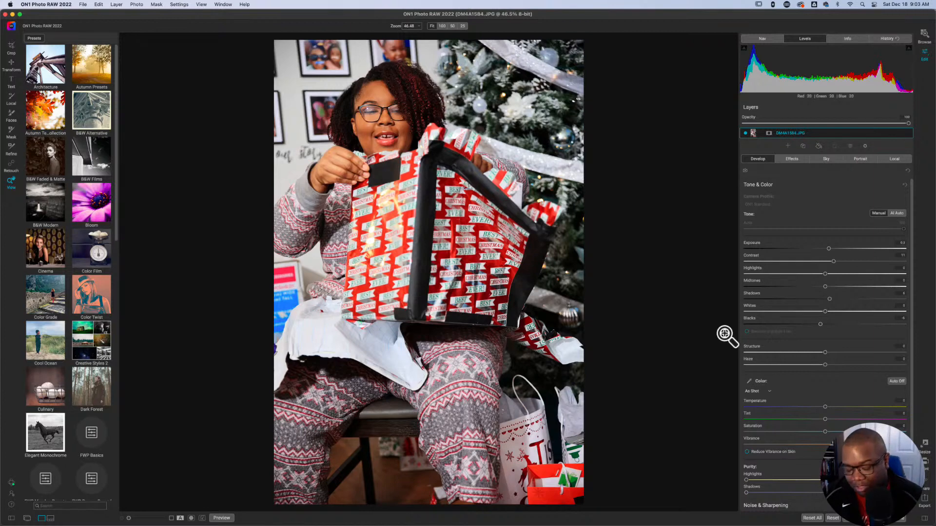
key("super+p")
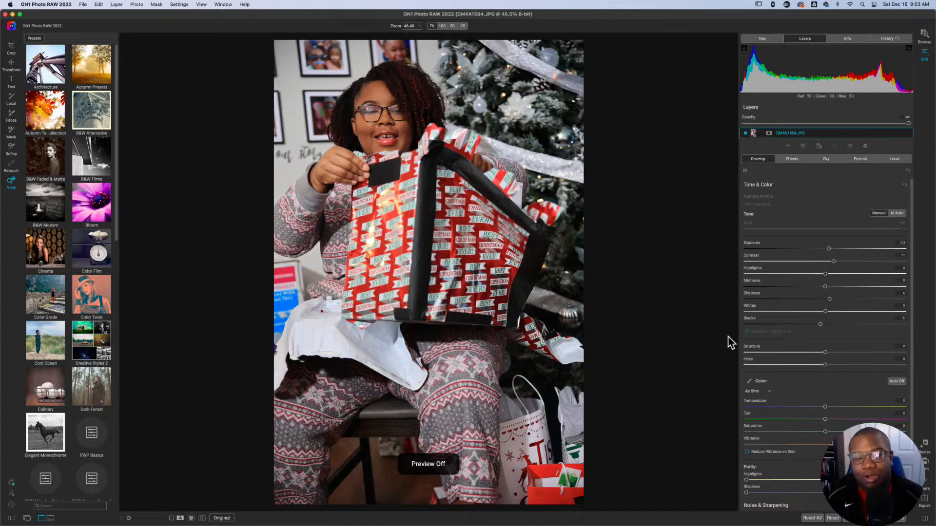
Step: Turn the preview back on, reset the contrast and raise it again by a smaller amount
key("super+p")
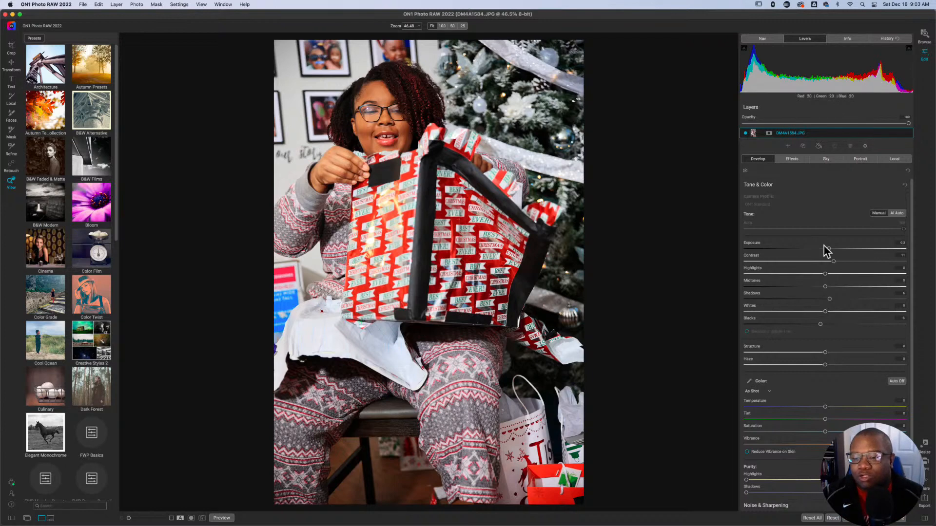
double_click(751, 255)
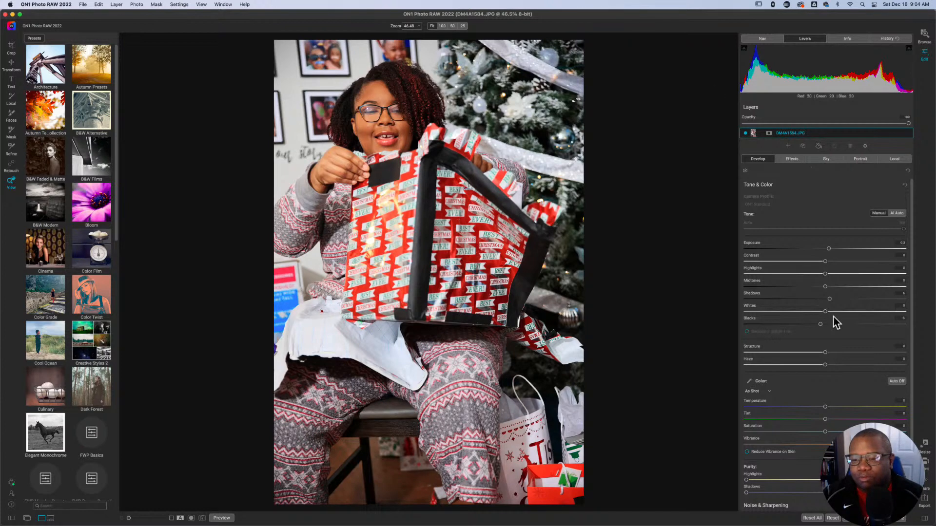
left_click_drag(825, 261, 830, 264)
left_click_drag(830, 264, 829, 263)
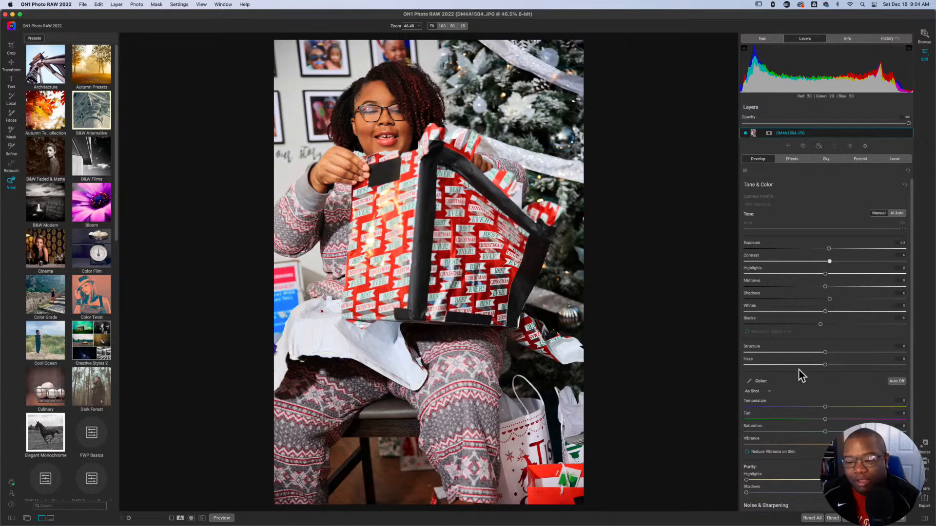
Step: Lower the photo's haze slightly and warm its color temperature a little
mouse_move(826, 365)
left_mouse_down()
mouse_move(782, 368)
mouse_move(836, 371)
mouse_move(821, 372)
left_mouse_up()
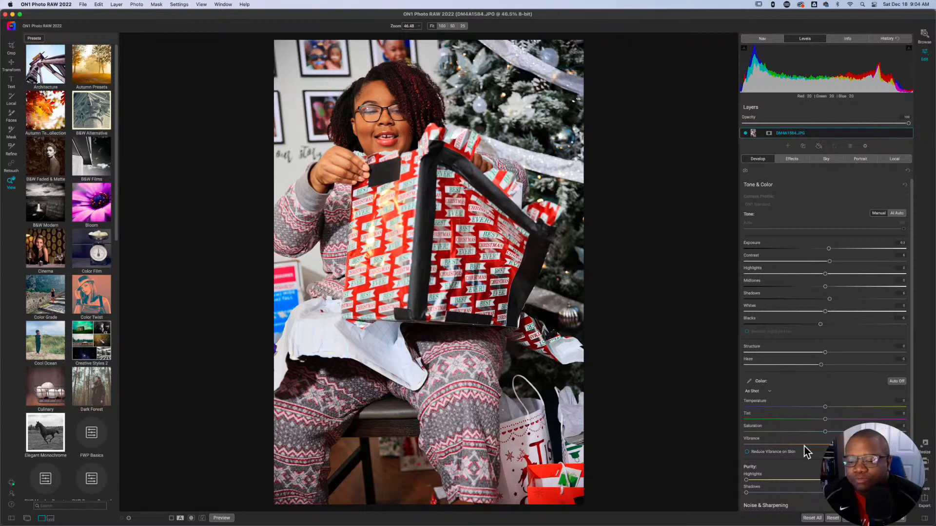
mouse_move(825, 408)
left_mouse_down()
mouse_move(833, 409)
mouse_move(780, 411)
mouse_move(828, 413)
left_mouse_up()
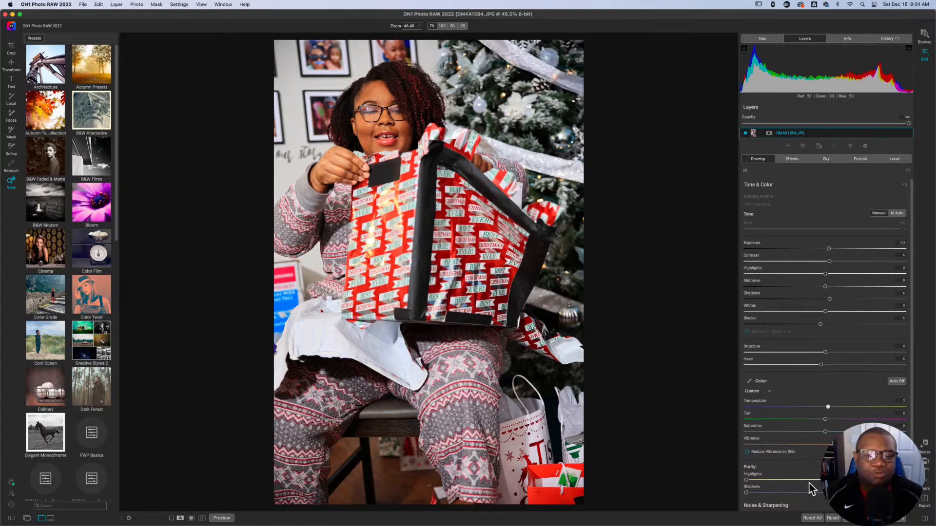
Step: Add an Antique filter to the photo, raise its brightness slightly and reduce its opacity to about 37
left_click(798, 161)
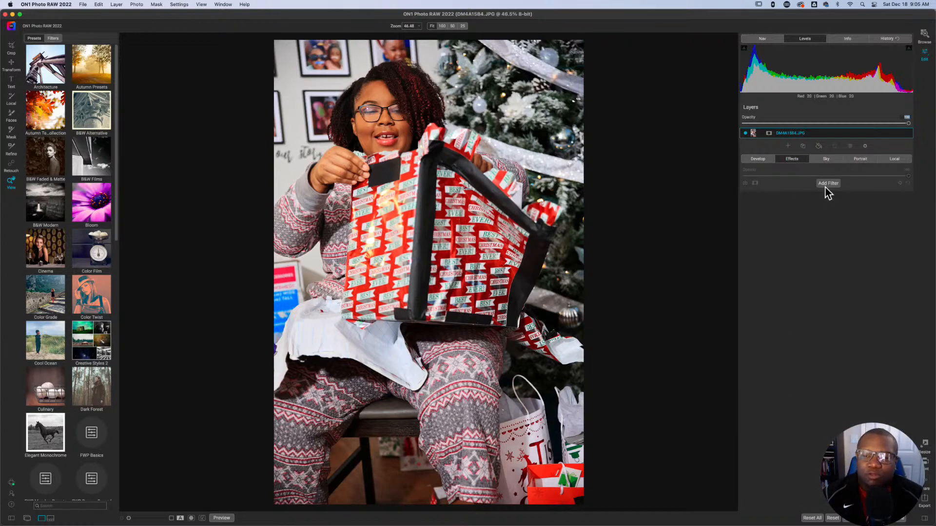
left_click(828, 184)
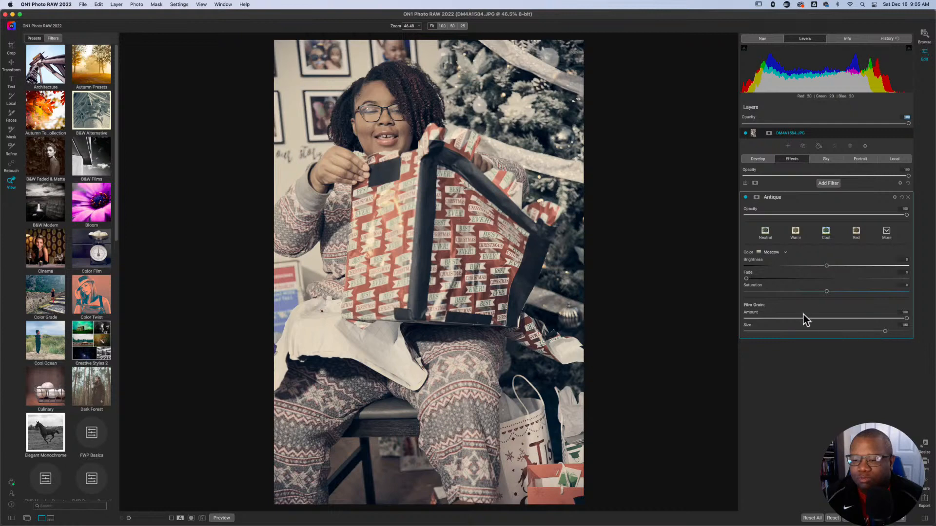
left_click(805, 265)
left_click_drag(807, 266, 834, 267)
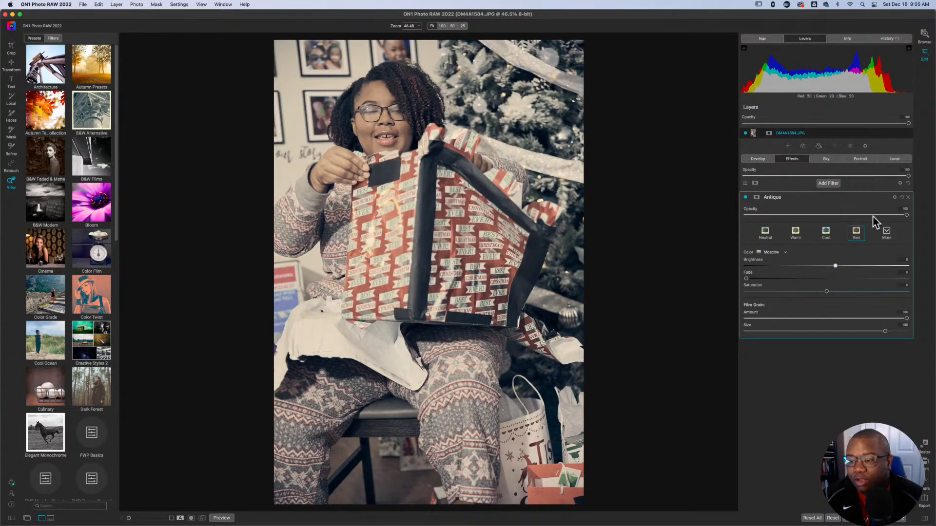
left_click(809, 215)
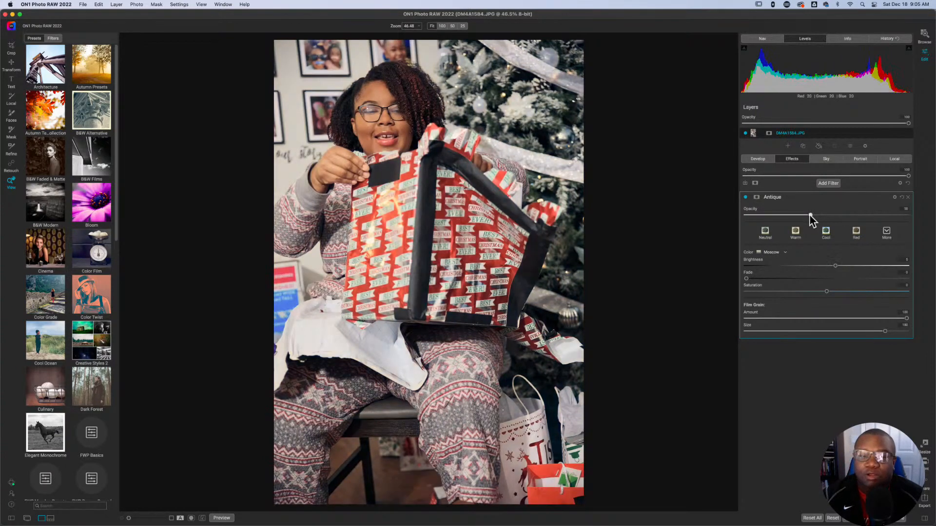
left_click_drag(807, 216, 805, 217)
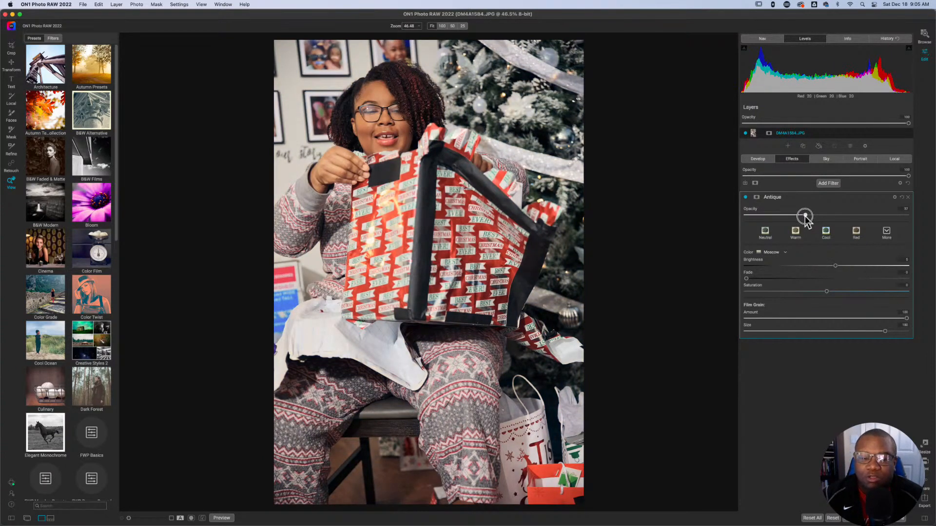
Step: Protect the highlights, shadows and skin slightly in the Antique filter's blending options, and compare with the filter off
left_click(894, 197)
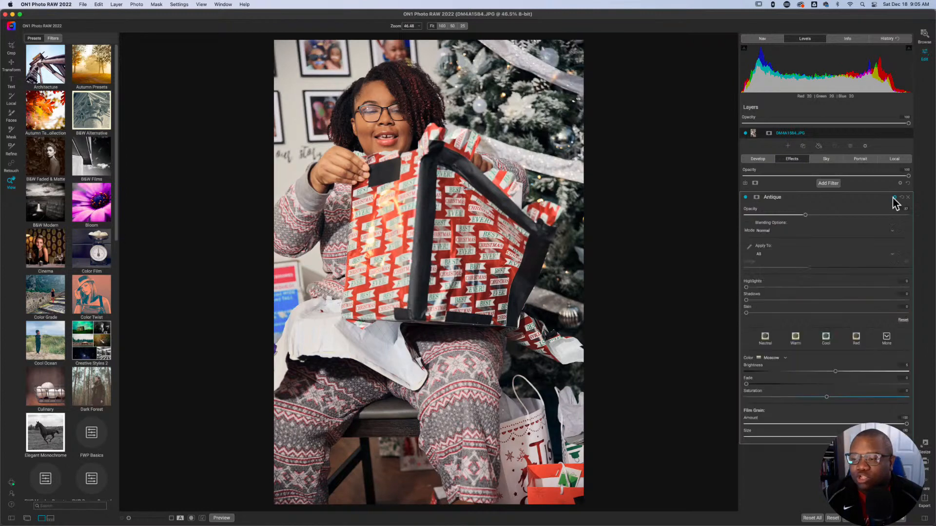
mouse_move(745, 300)
left_mouse_down()
mouse_move(761, 300)
mouse_move(751, 288)
mouse_move(764, 288)
mouse_move(751, 313)
left_mouse_up()
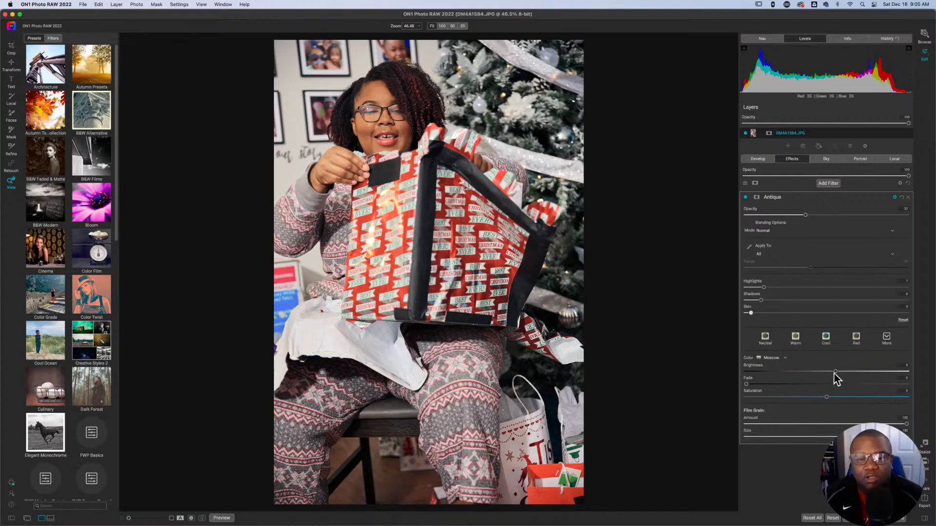
left_click(746, 198)
left_click(746, 198)
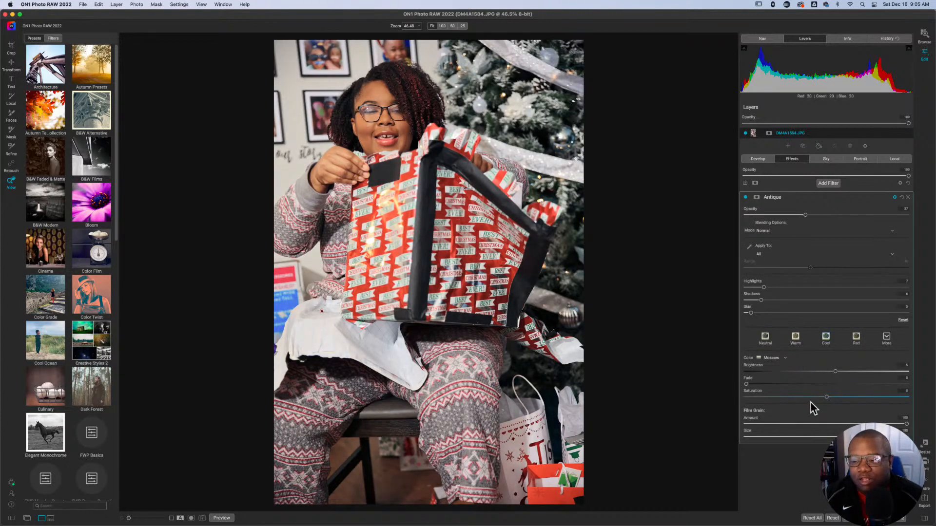
Step: Set the Antique filter's color to Paris and its opacity to about 36
left_click(783, 358)
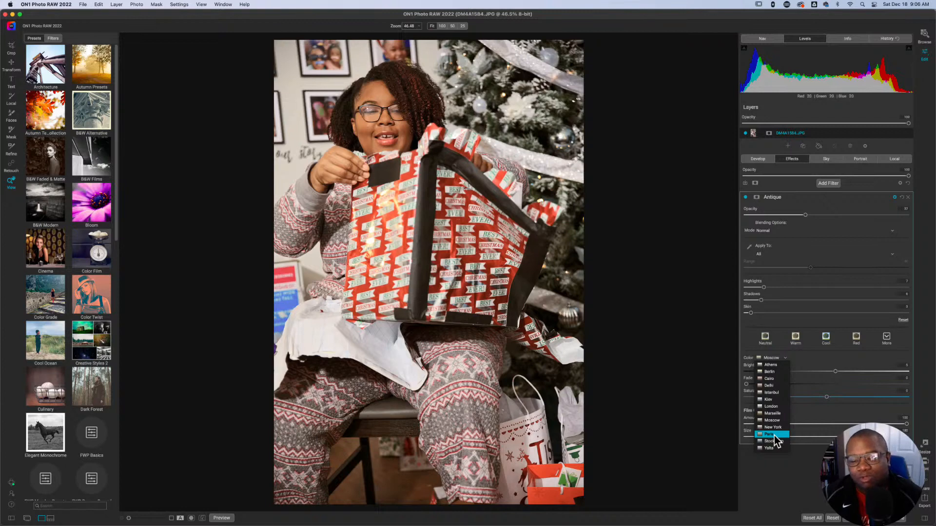
left_click(770, 434)
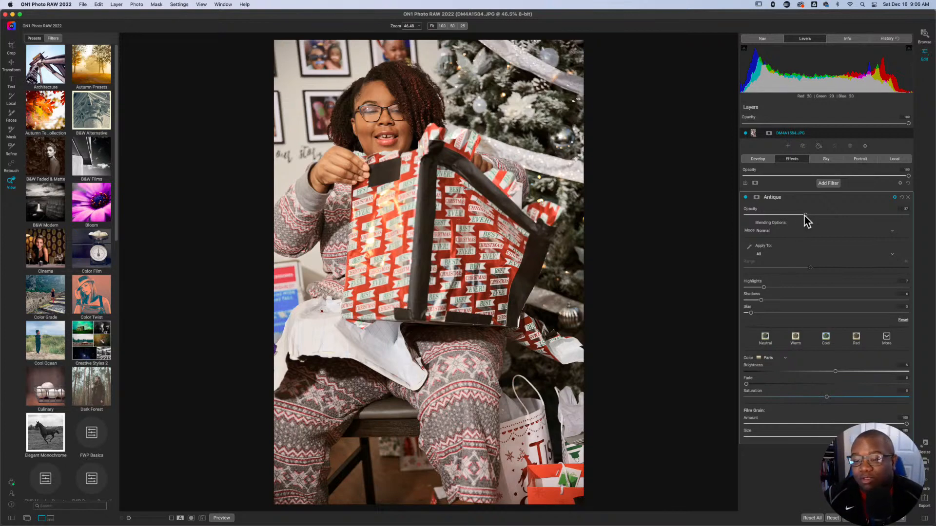
mouse_move(803, 215)
left_mouse_down()
mouse_move(788, 217)
mouse_move(848, 216)
mouse_move(804, 218)
left_mouse_up()
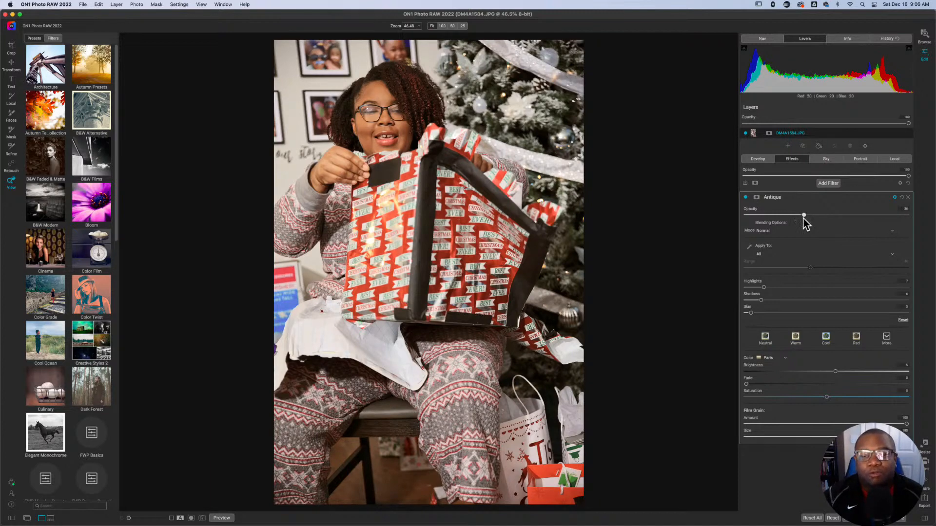
Step: Compare the photo repeatedly with the Antique filter off and on, examining the skin, tree and wrapping paper
left_click(745, 197)
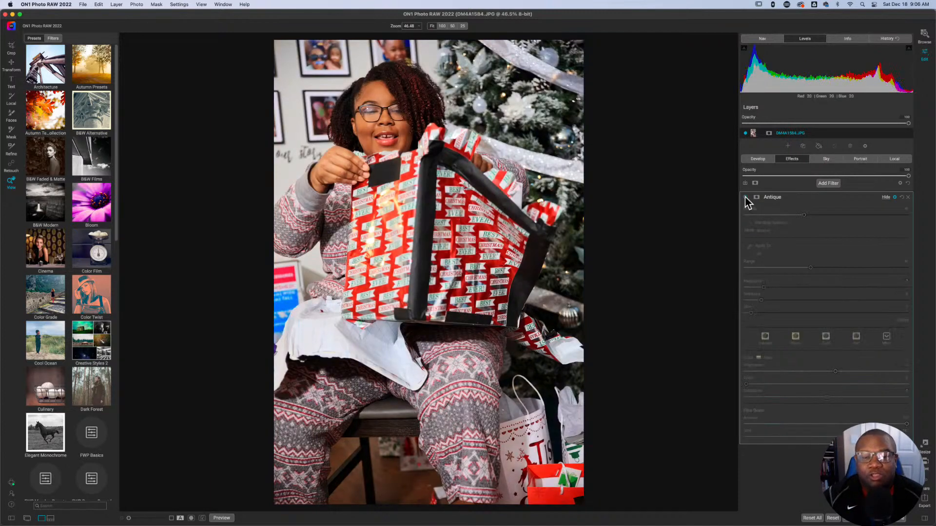
left_click(746, 197)
left_click(745, 197)
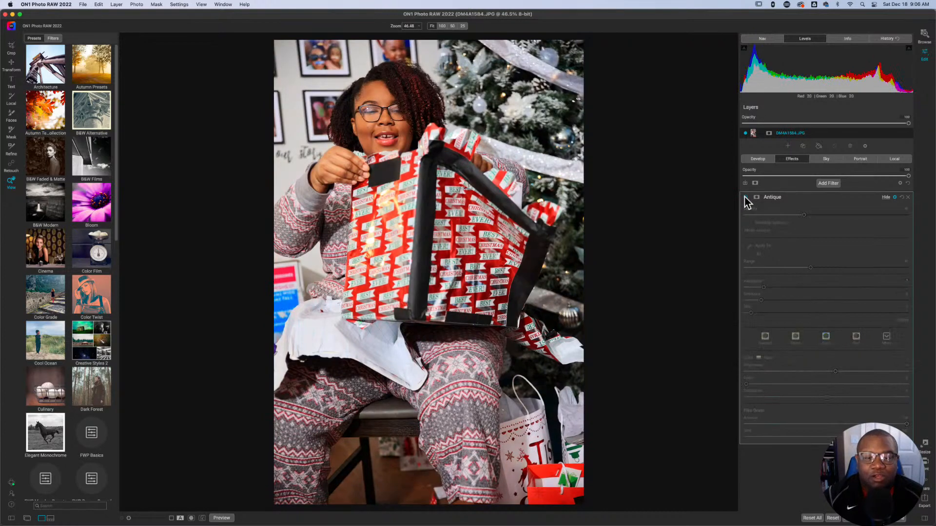
left_click(745, 198)
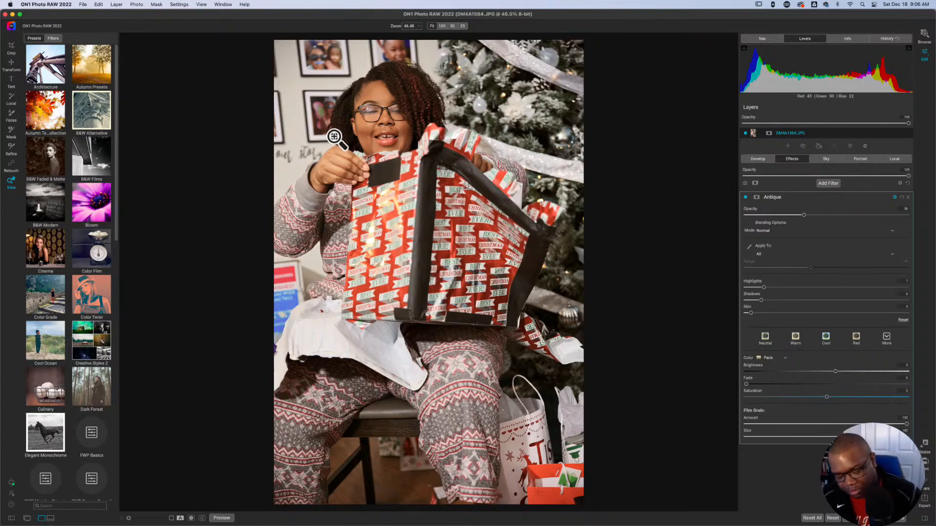
key("c")
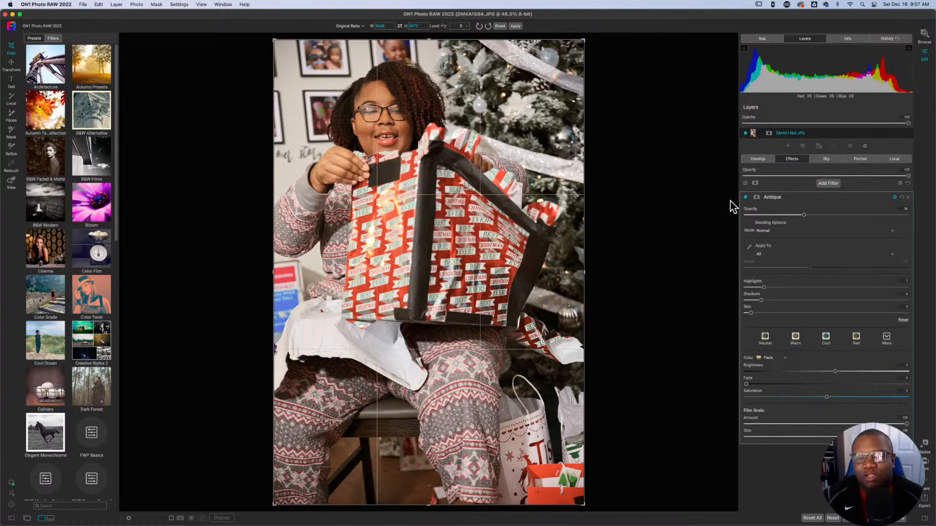
left_click(745, 198)
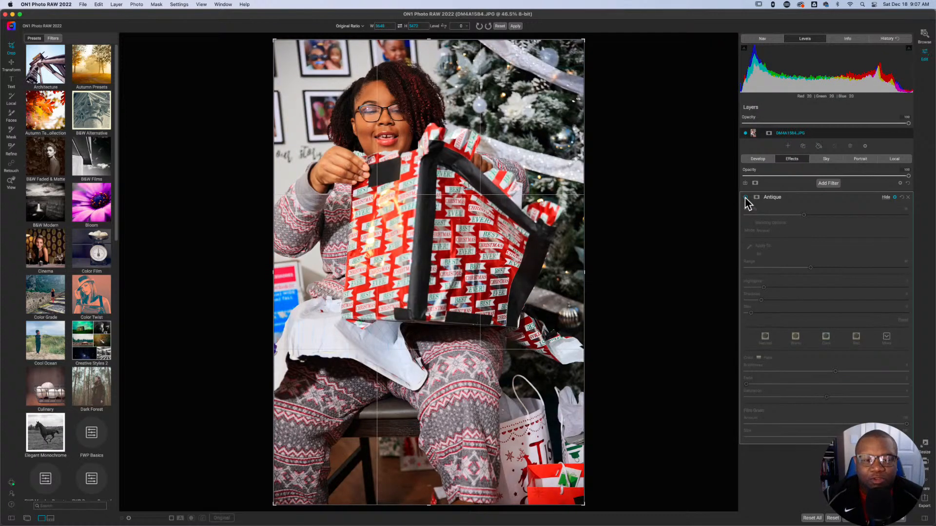
left_click(745, 197)
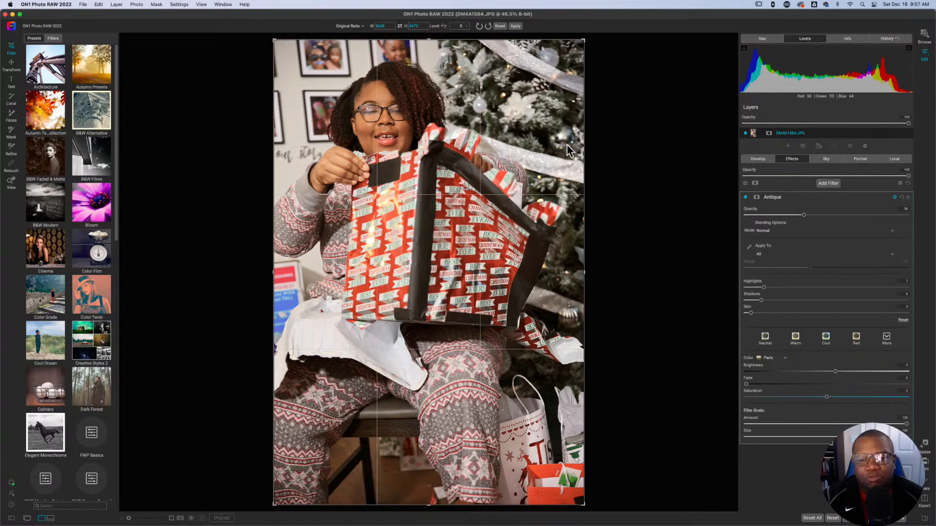
left_click(746, 197)
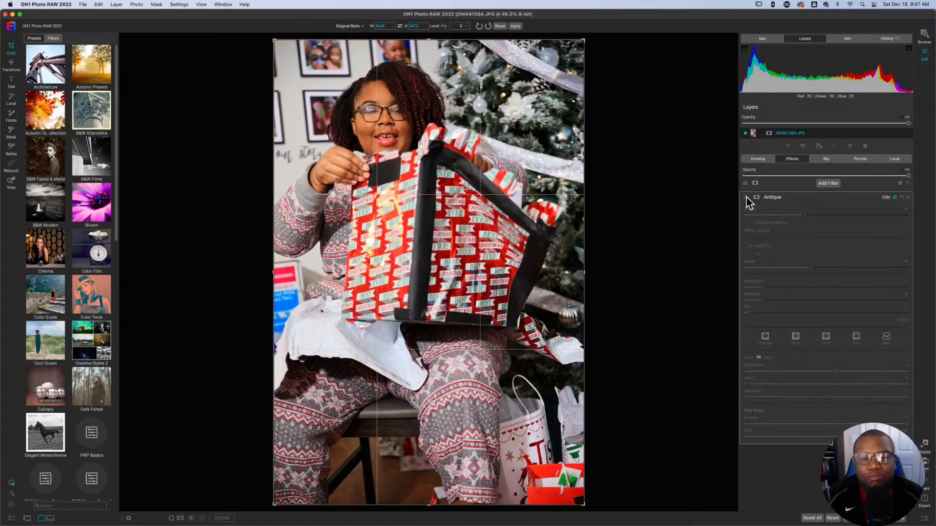
left_click(746, 198)
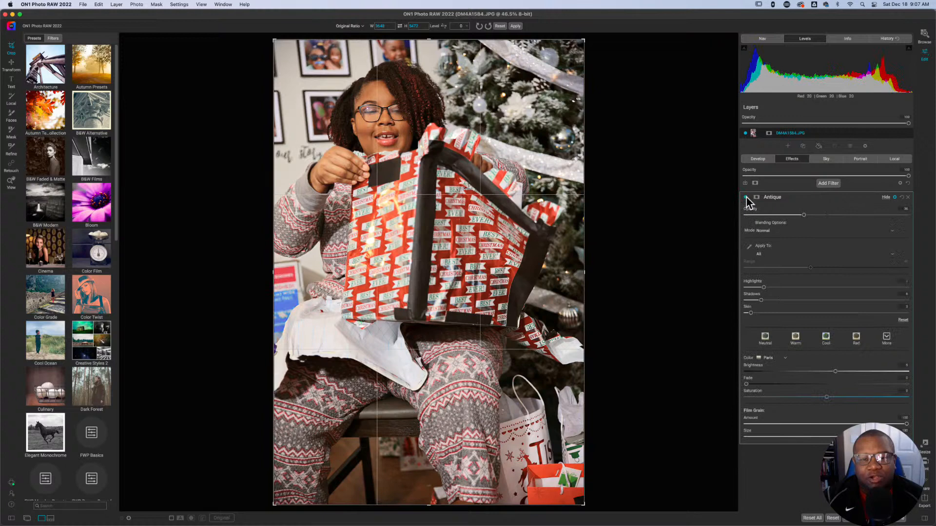
left_click(746, 197)
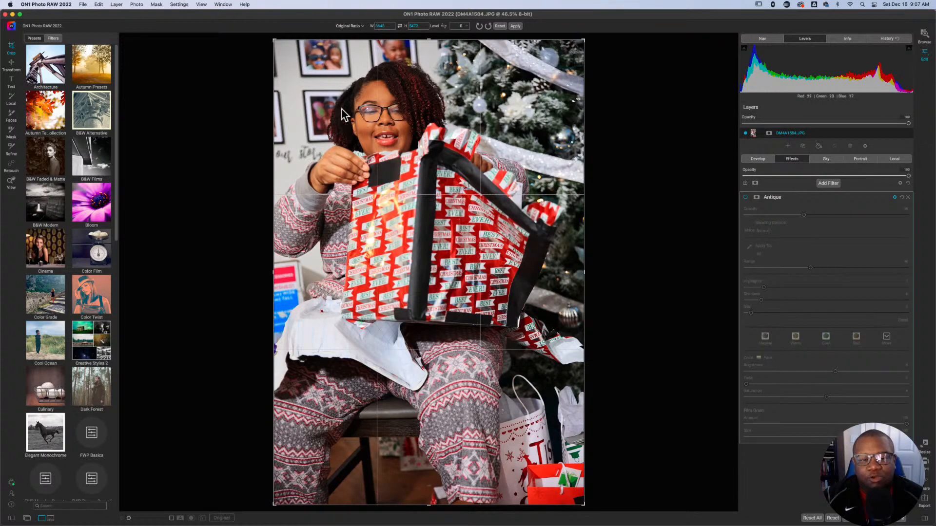
left_click(745, 197)
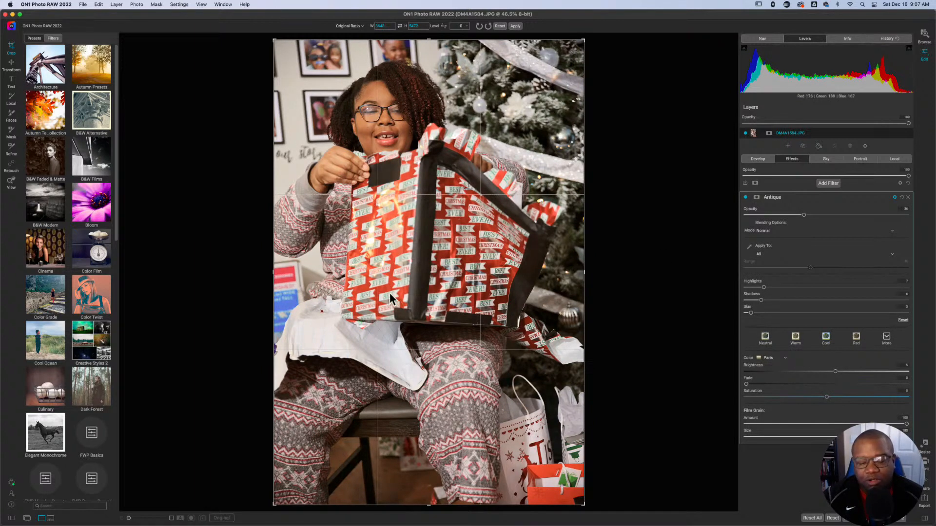
left_click(745, 197)
left_click(745, 198)
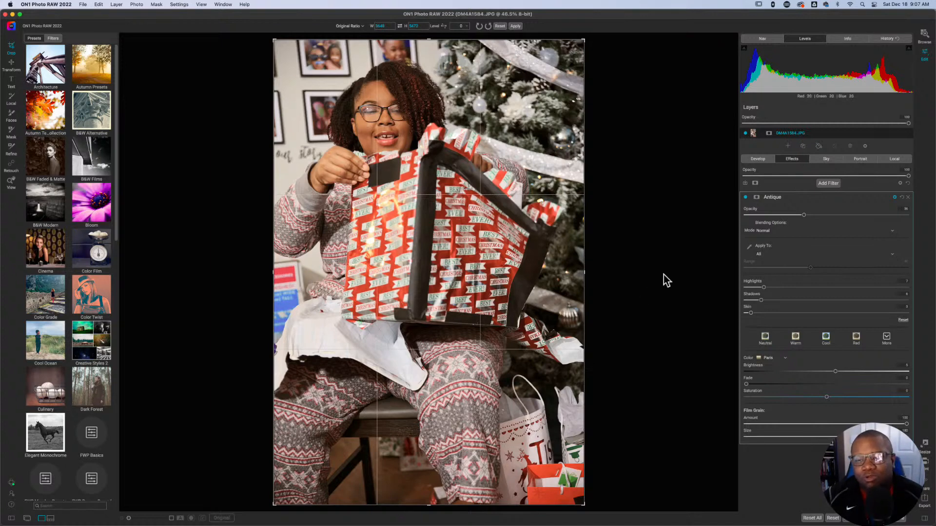
Step: Paint the Antique filter out softly beside the woman's face with a size 200 brush at 13 opacity, and check the mask
left_click(756, 197)
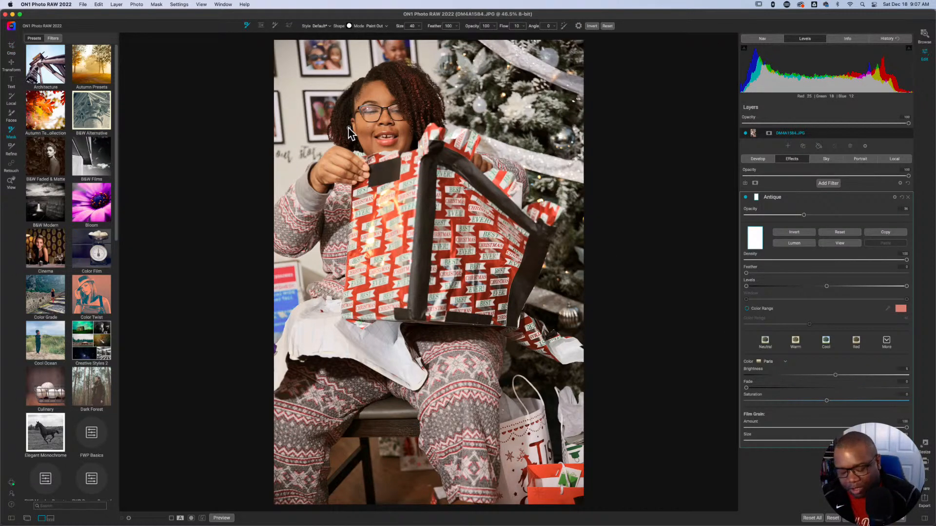
key("]")
key("]")
key("]")
key("]")
key("]")
key("]")
key("]")
key("]")
key("]")
key("]")
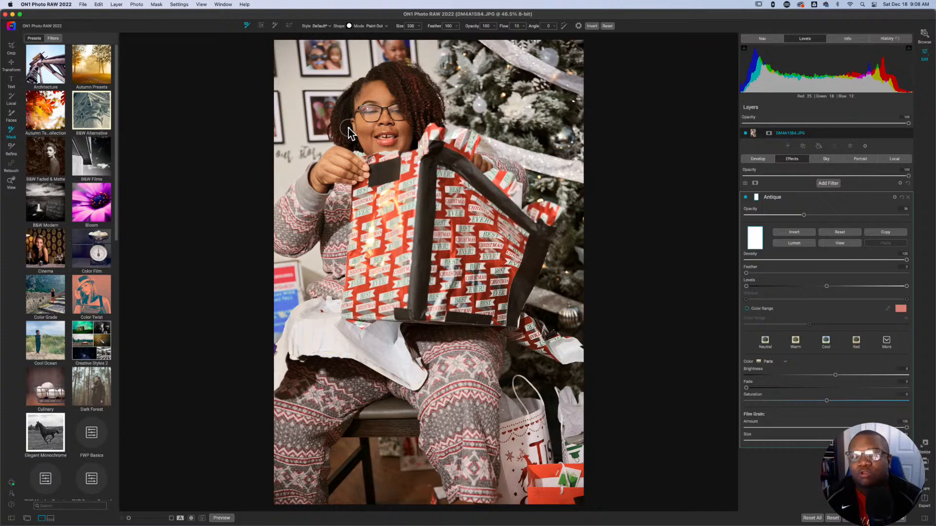
mouse_move(471, 28)
left_mouse_down()
mouse_move(408, 50)
mouse_move(433, 48)
mouse_move(425, 46)
left_mouse_up()
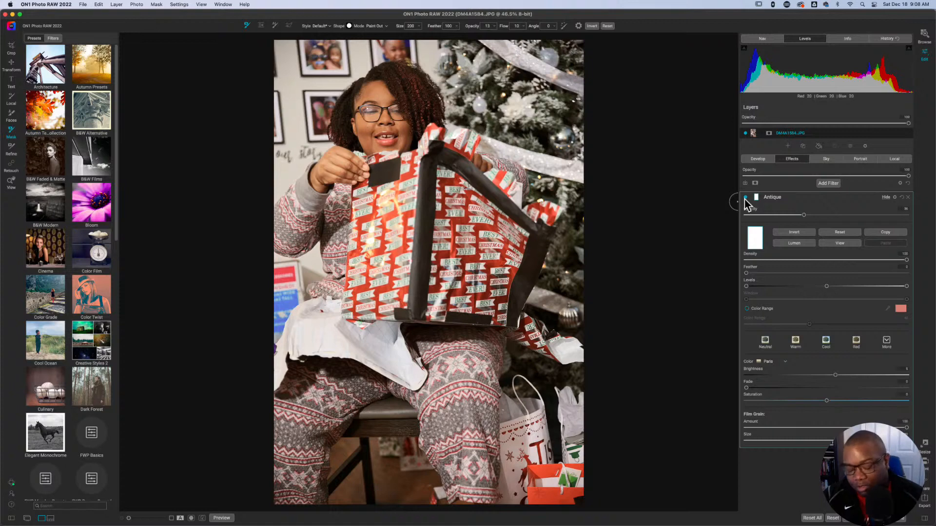
key("o")
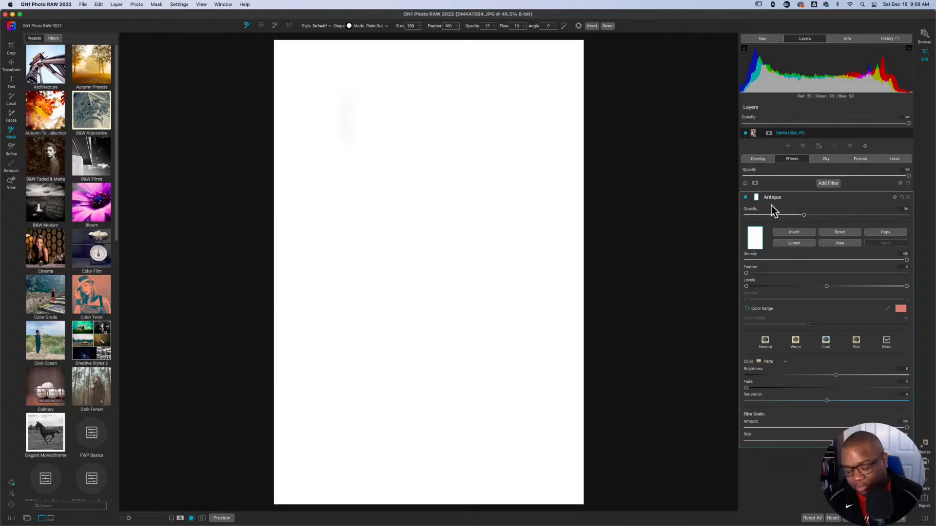
key("o")
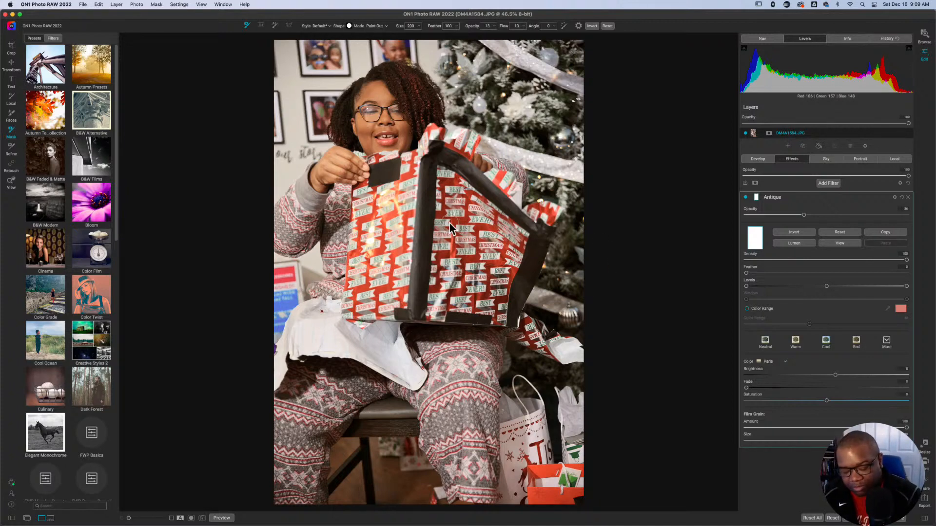
Step: Enlarge the masking brush to 800 to soften the Antique filter over the subject, and compare with the filter off and on
key("bracketright")
key("bracketright")
key("bracketright")
key("bracketright")
key("bracketright")
key("bracketright")
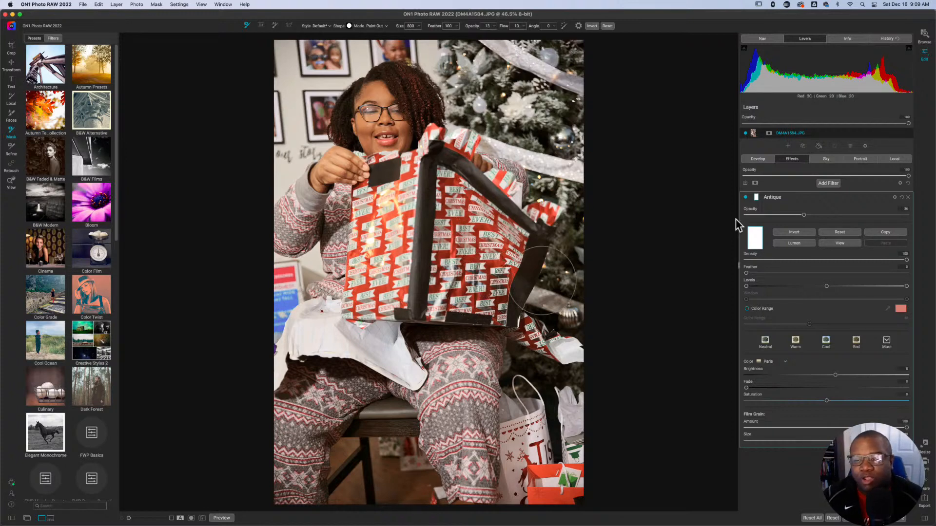
left_click(746, 197)
left_click(746, 197)
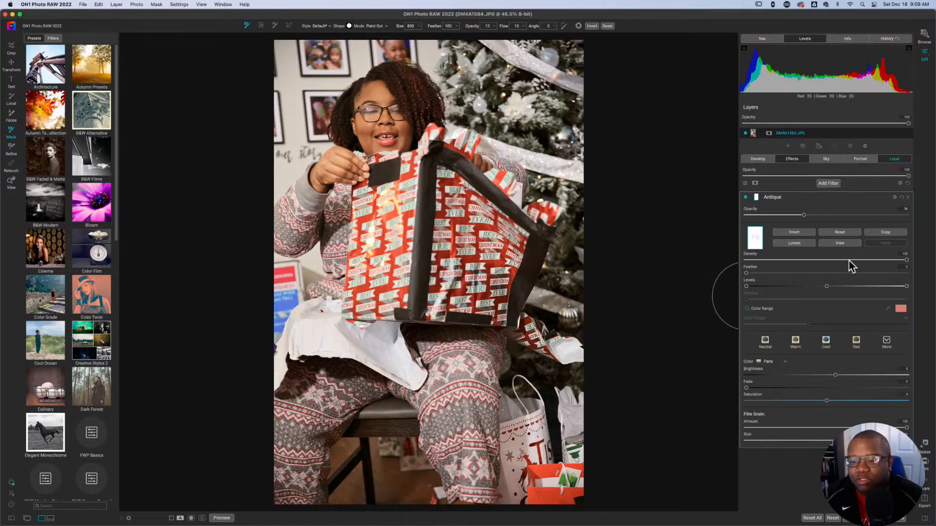
Step: Mask the photo's local darkening adjustment with a Vignette gradient centered on the woman's face, and switch the adjustment off
key("k")
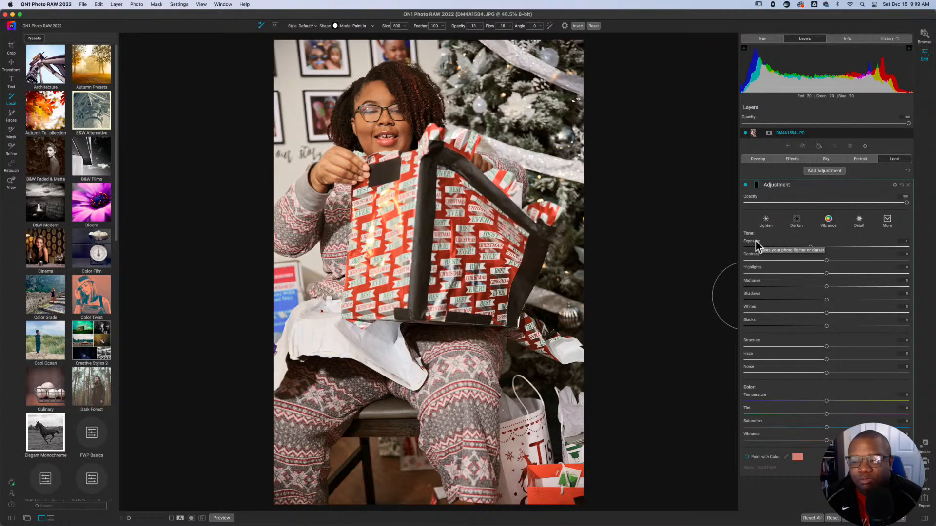
key("m")
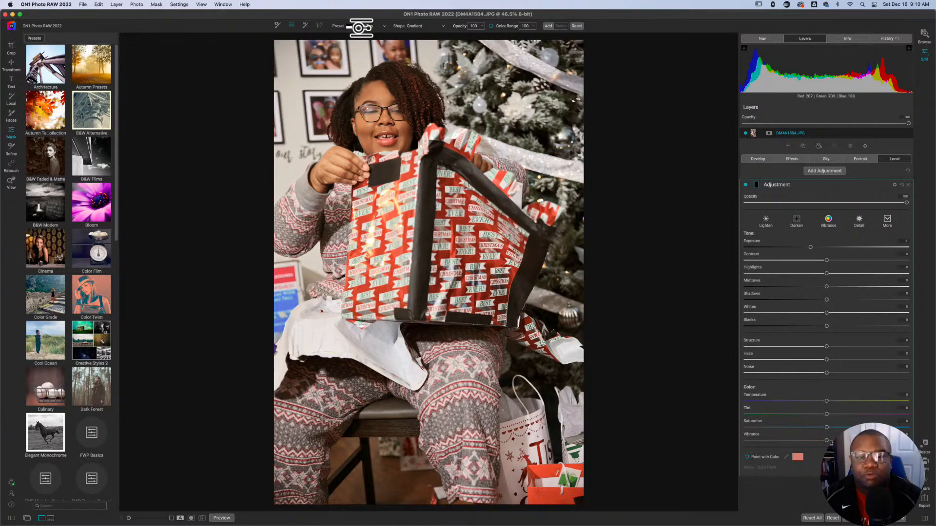
left_click(359, 26)
left_click(363, 46)
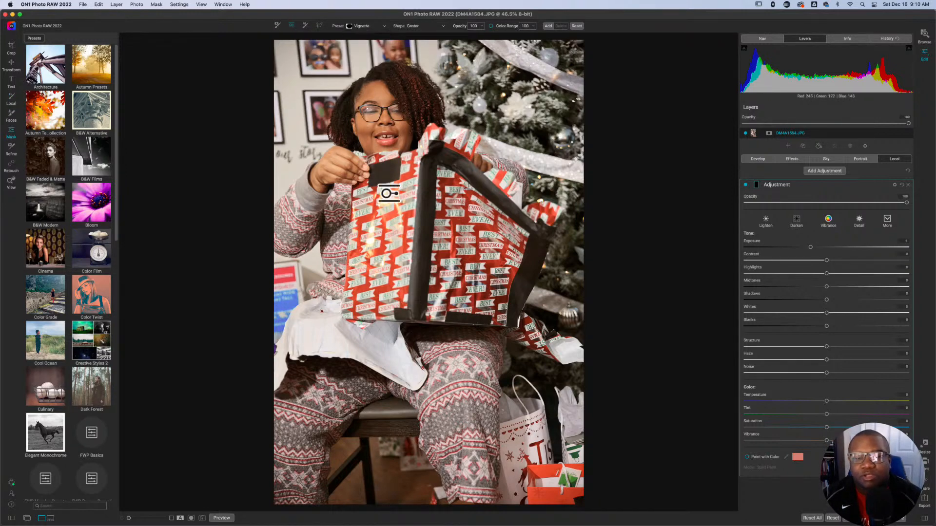
left_click(376, 116)
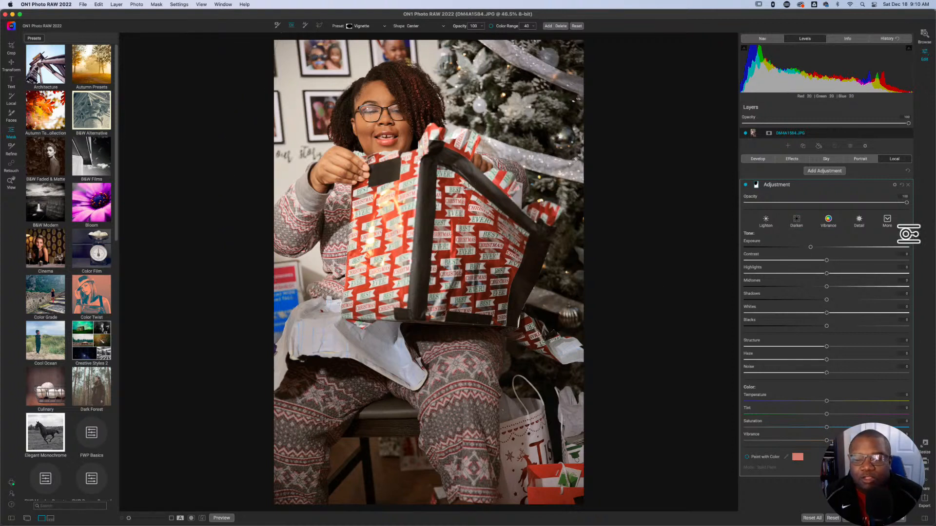
left_click(745, 185)
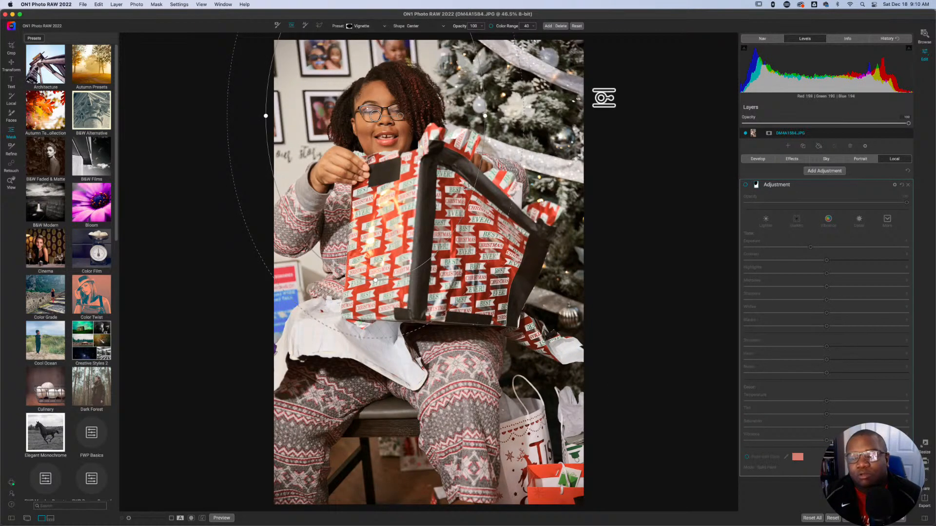
Step: Replace the local adjustment's mask with the Linear Top preset, reposition its gradient over the lower photo, and switch the adjustment back on
left_click(358, 26)
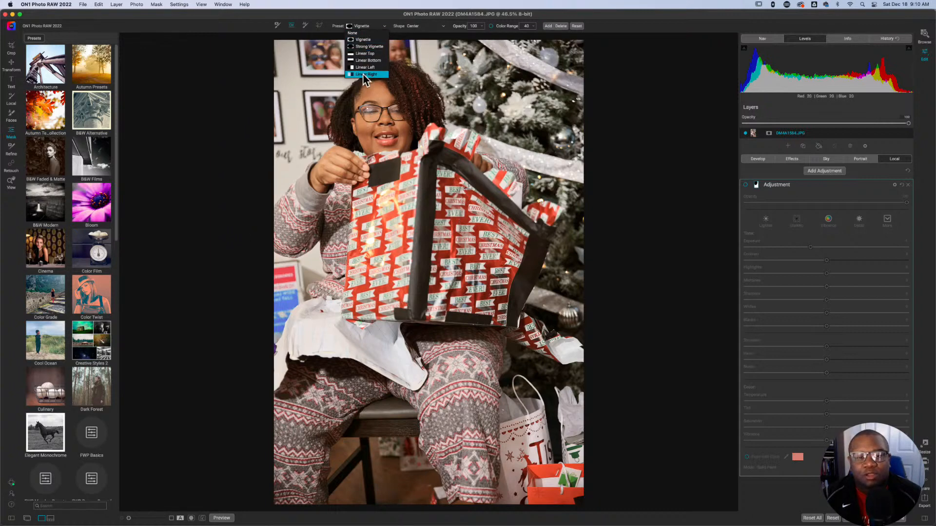
left_click(364, 54)
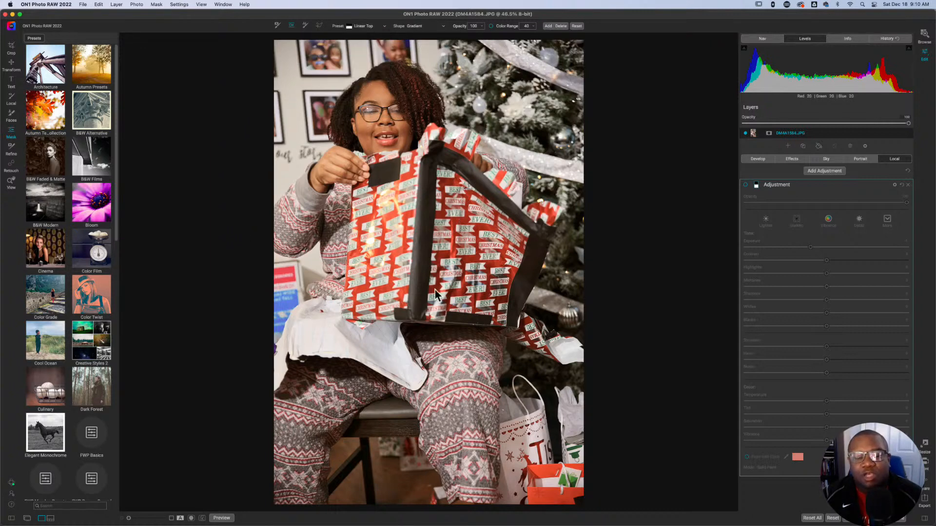
left_click_drag(429, 273, 431, 344)
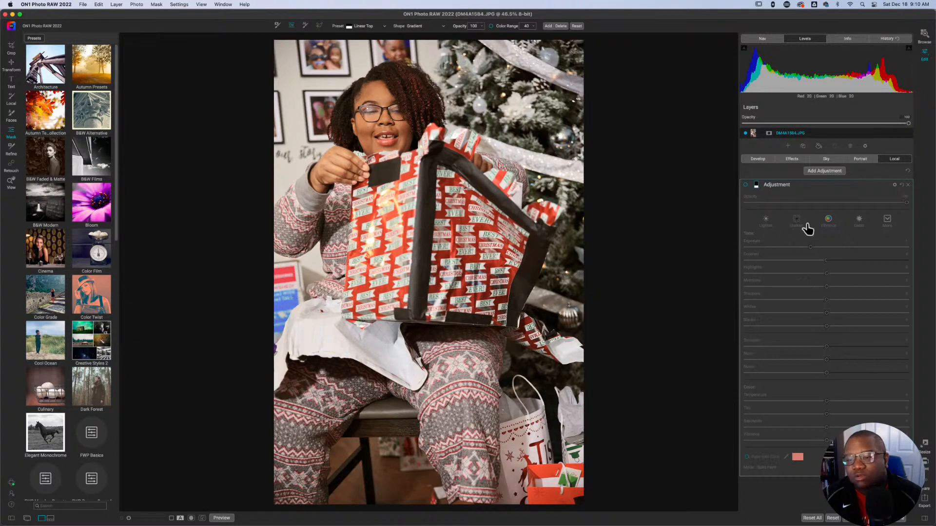
left_click(746, 185)
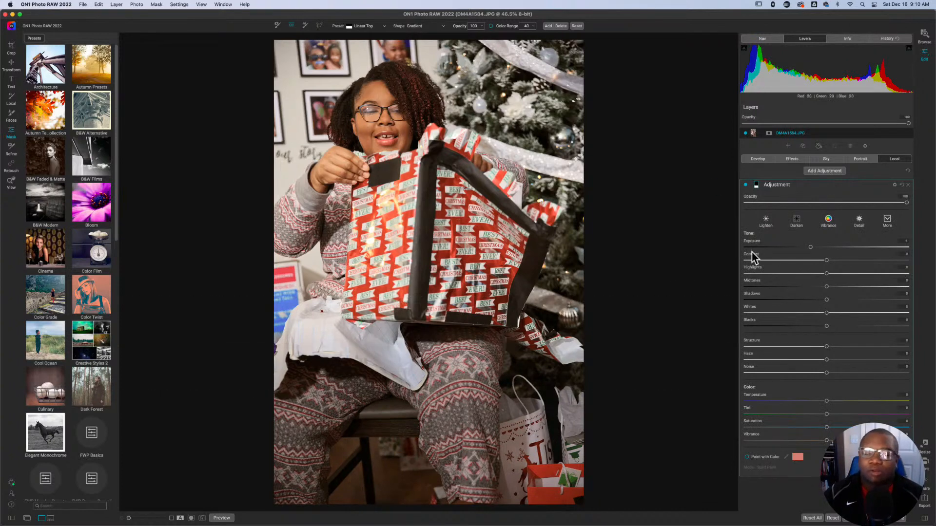
left_click_drag(515, 298, 515, 269)
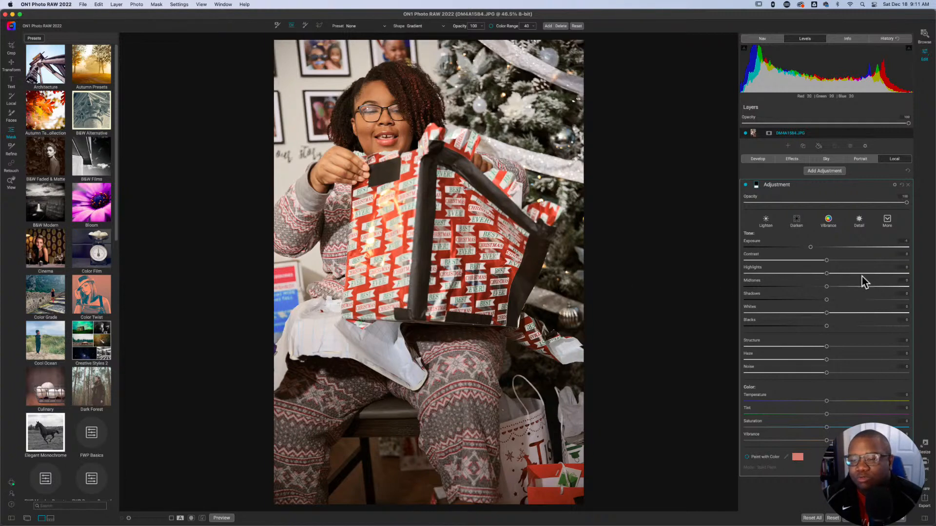
Step: Collapse the settings of the local adjustment and the Antique filter, and finish editing to return to the photo browser
left_click(823, 197)
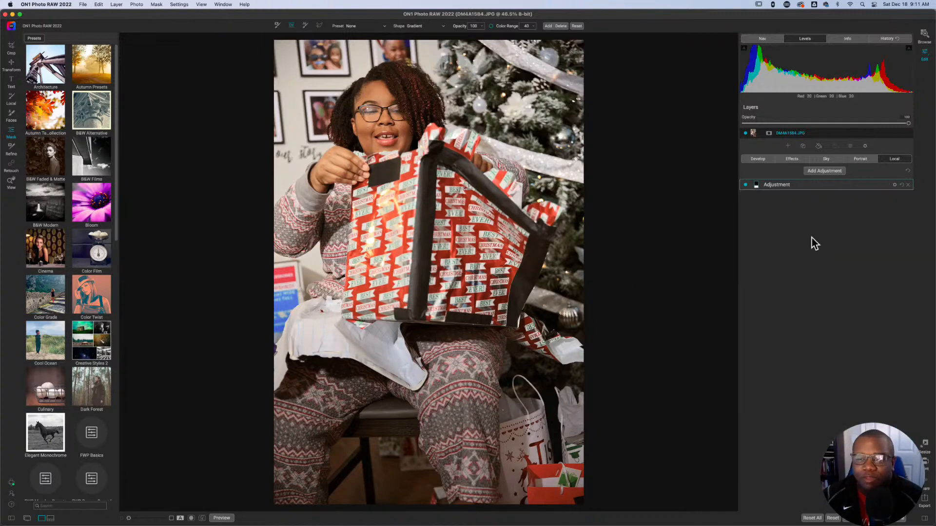
left_click(789, 161)
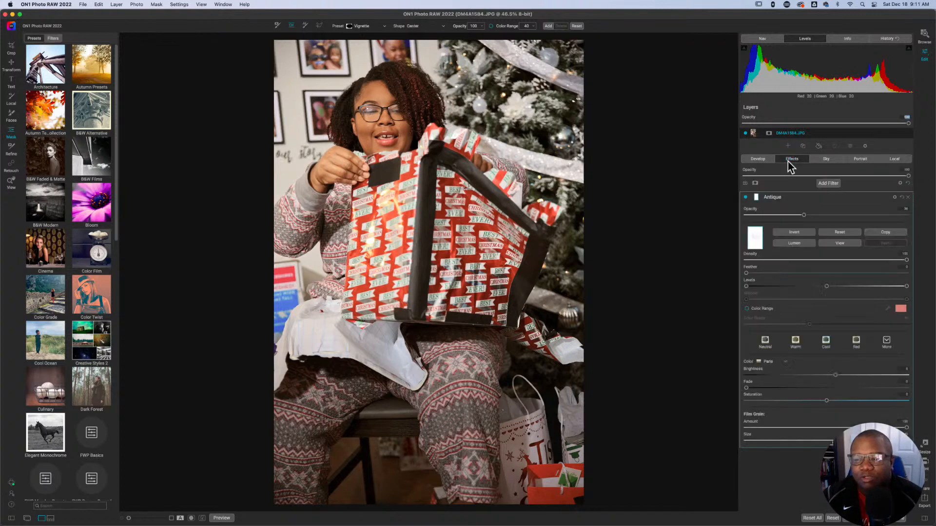
left_click(790, 198)
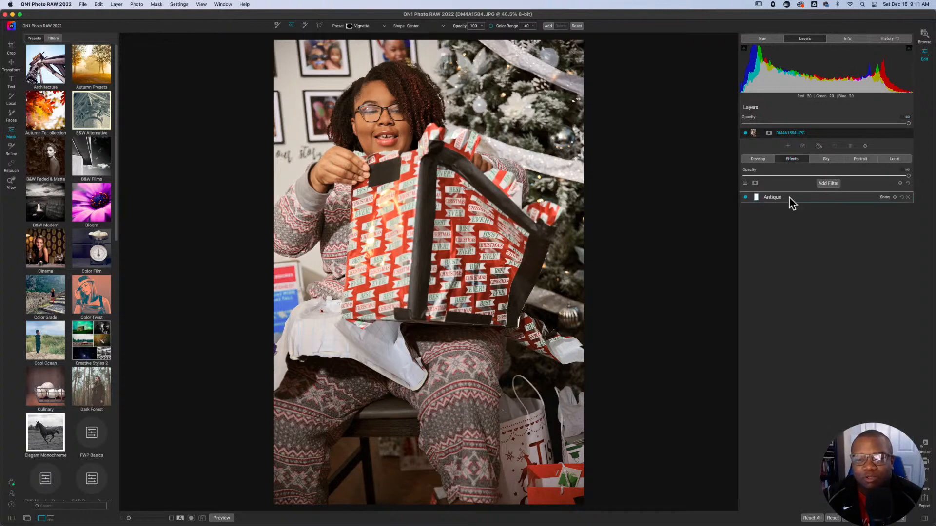
left_click(902, 520)
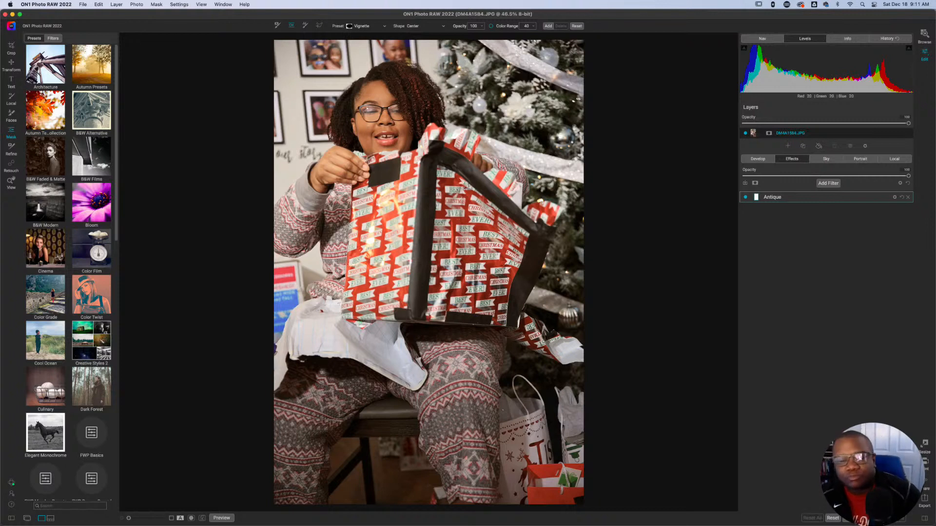
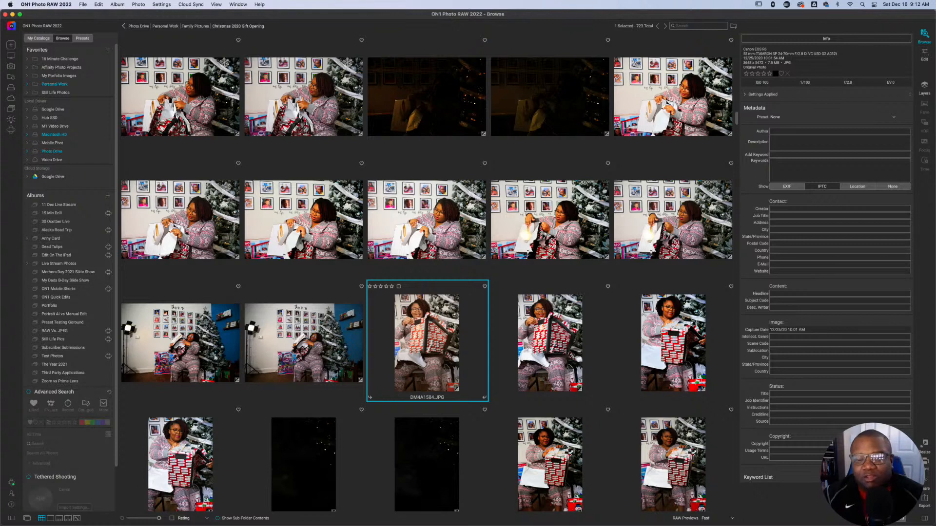
Step: Look through the gift-opening photos and inspect the camera and lens details of DM4A1576.CR3 and DM4A1578.JPG
scroll(578, 375, "down", 5)
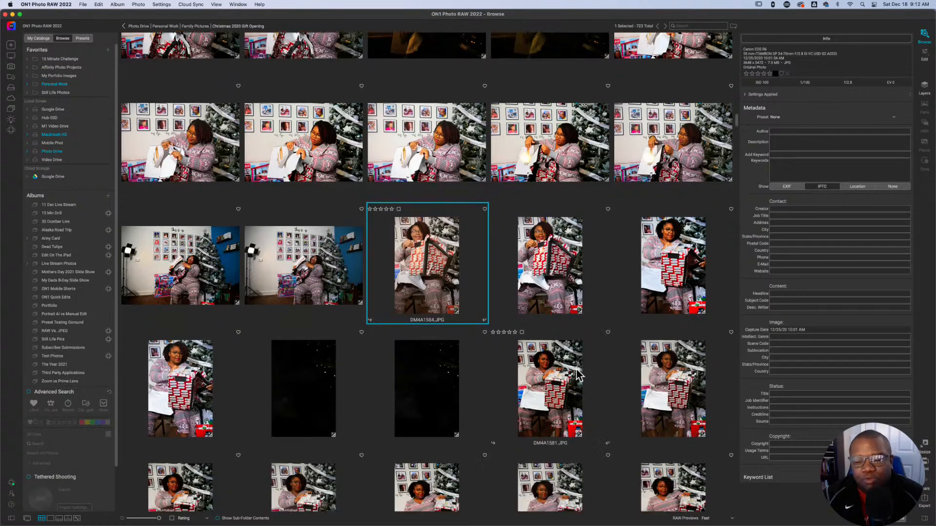
scroll(579, 375, "down", 6)
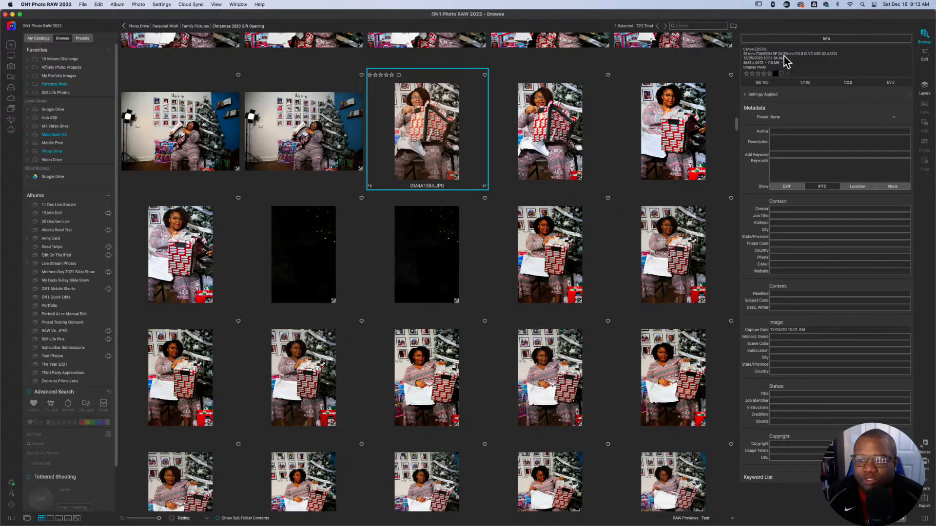
scroll(601, 264, "down", 3)
scroll(600, 264, "down", 2)
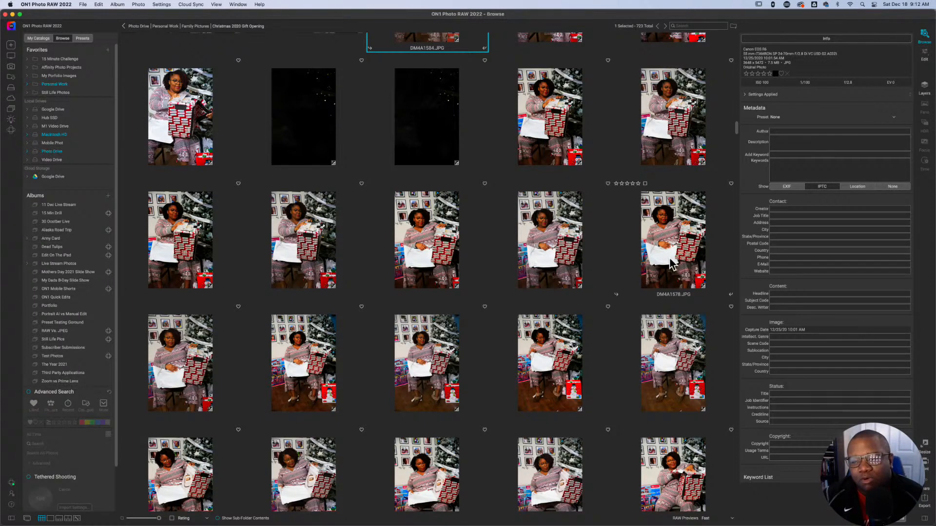
scroll(673, 265, "down", 1)
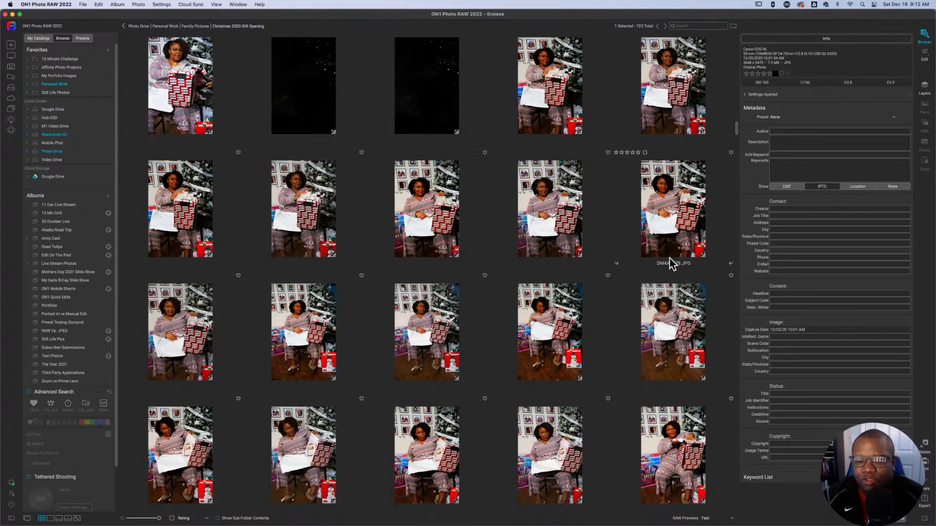
scroll(673, 263, "down", 2)
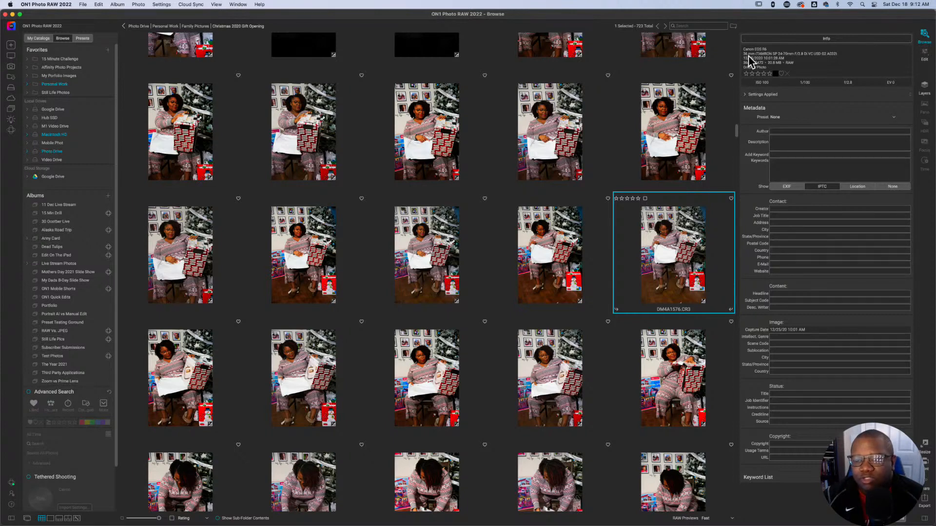
key("Up")
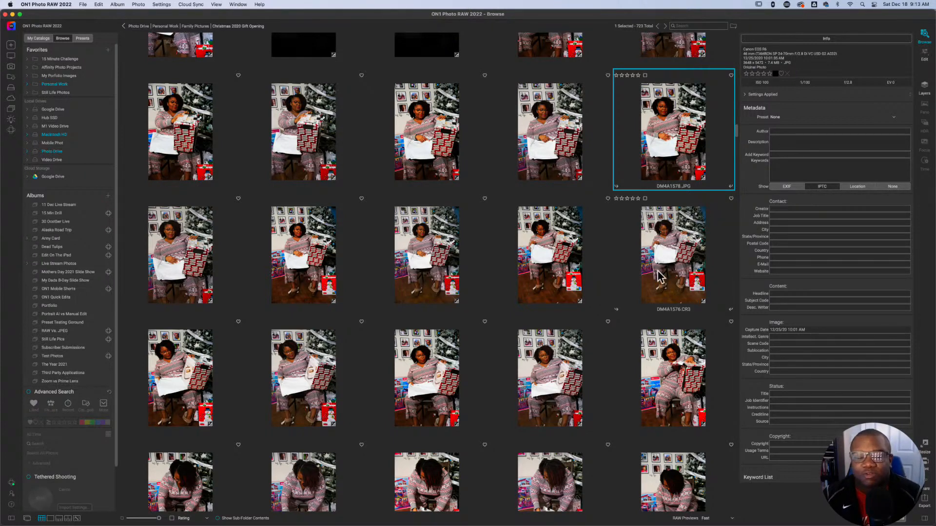
Step: Look further through the Christmas folder for the next photo, and inspect the details of DM4A1462.JPG and DM4A1465.CR3
scroll(659, 257, "down", 2)
scroll(659, 276, "down", 3)
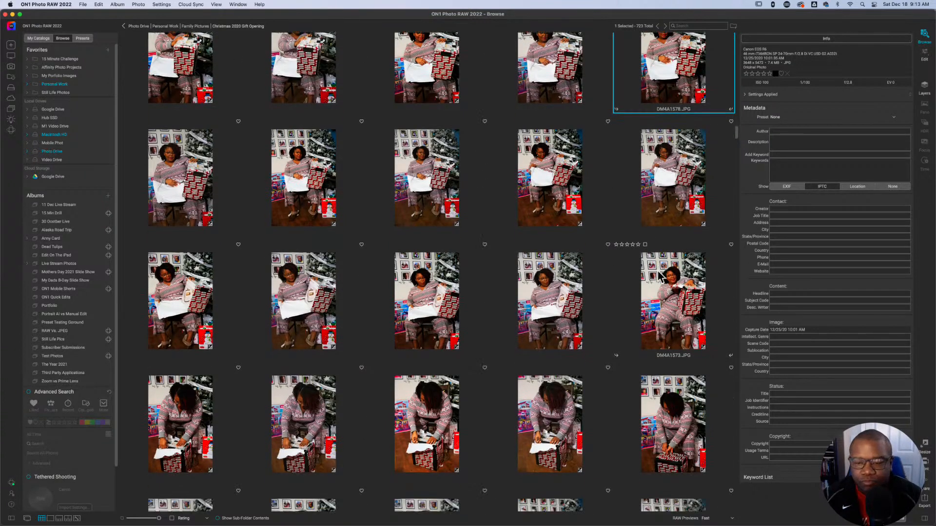
scroll(659, 277, "down", 4)
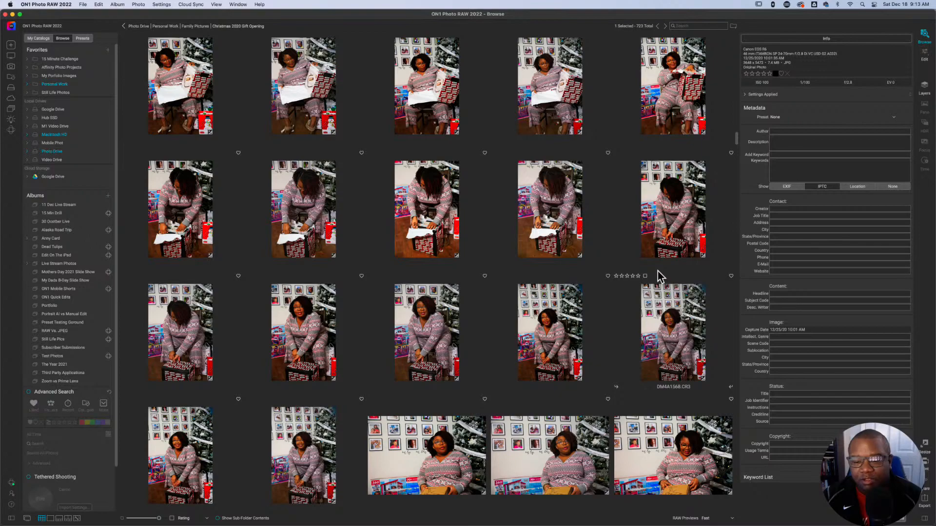
scroll(657, 271, "down", 5)
scroll(657, 270, "down", 6)
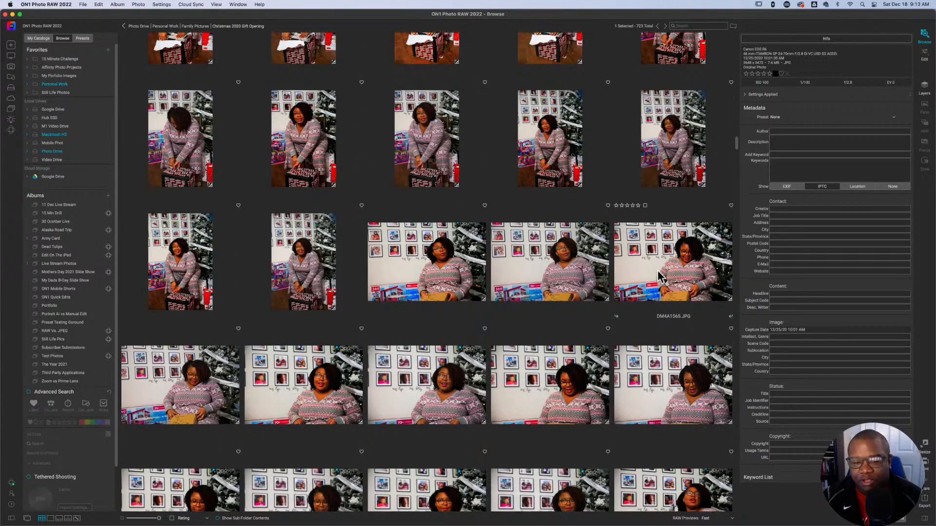
scroll(659, 277, "down", 3)
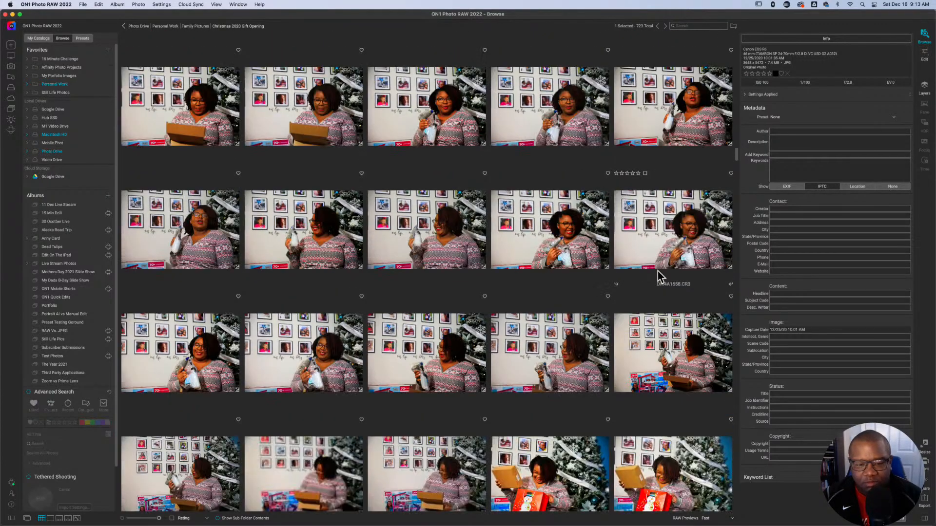
scroll(658, 276, "down", 3)
scroll(658, 276, "down", 12)
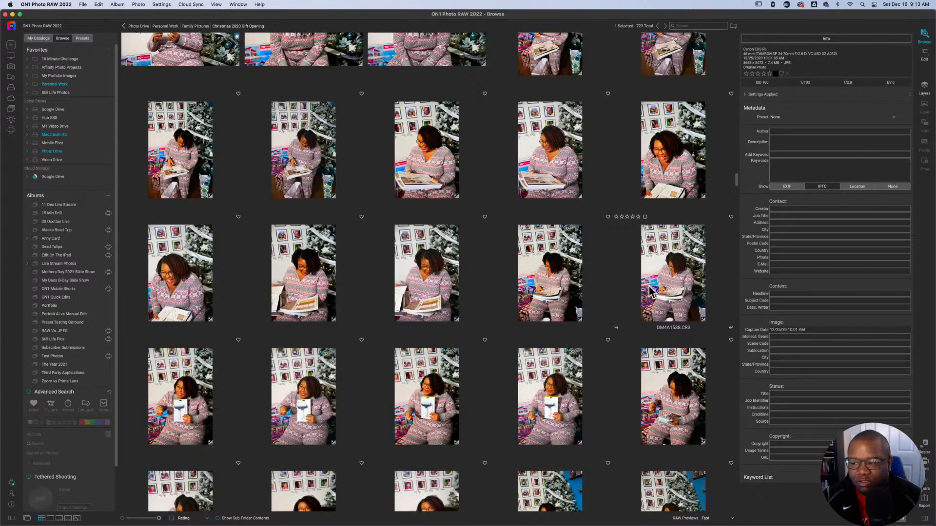
scroll(632, 321, "down", 5)
scroll(632, 320, "down", 10)
scroll(633, 320, "down", 6)
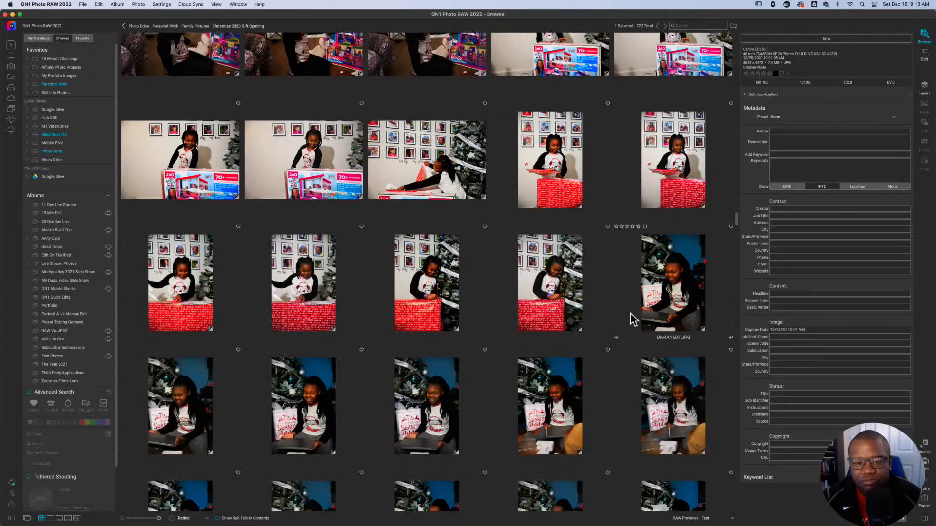
scroll(632, 319, "down", 5)
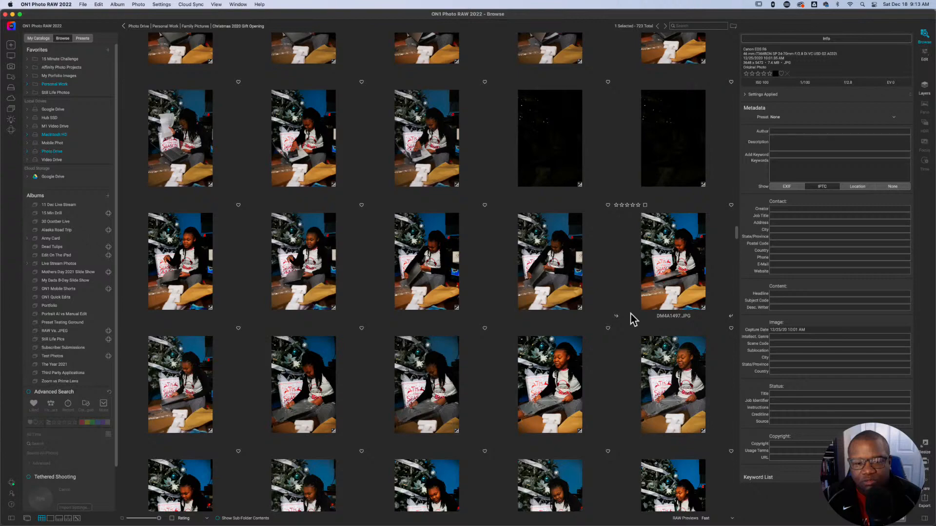
scroll(632, 319, "down", 6)
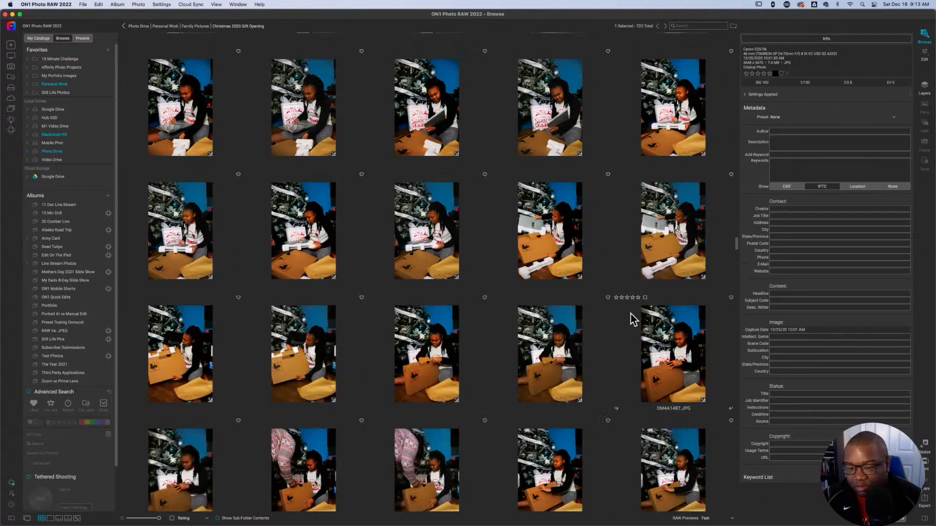
scroll(632, 319, "down", 3)
scroll(634, 320, "down", 8)
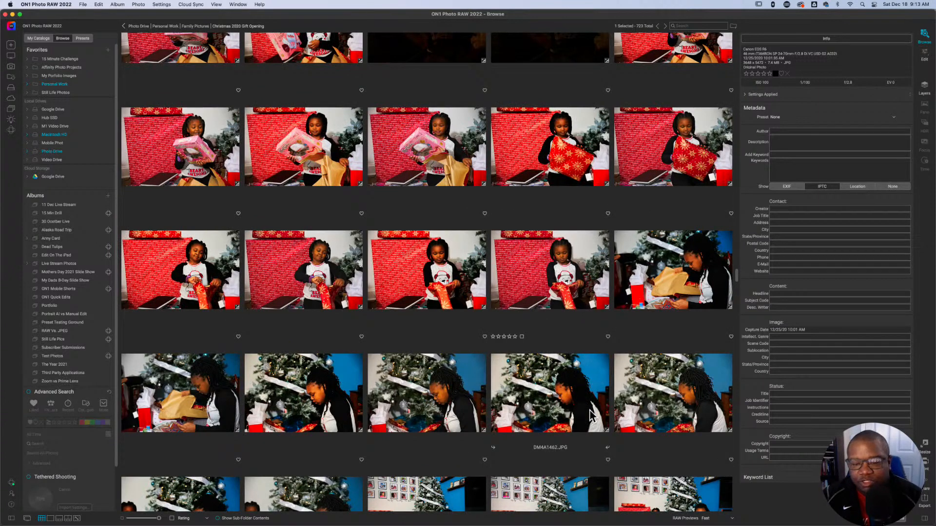
left_click(568, 405)
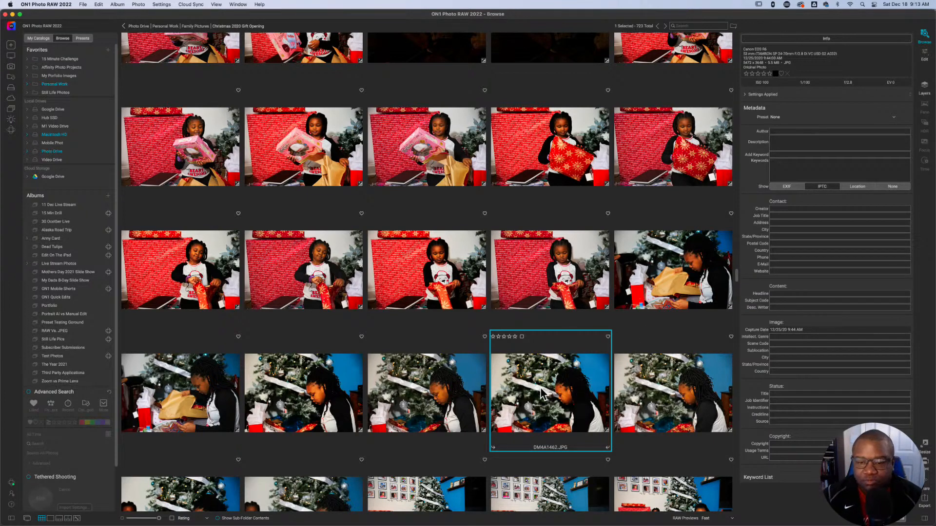
left_click(533, 274)
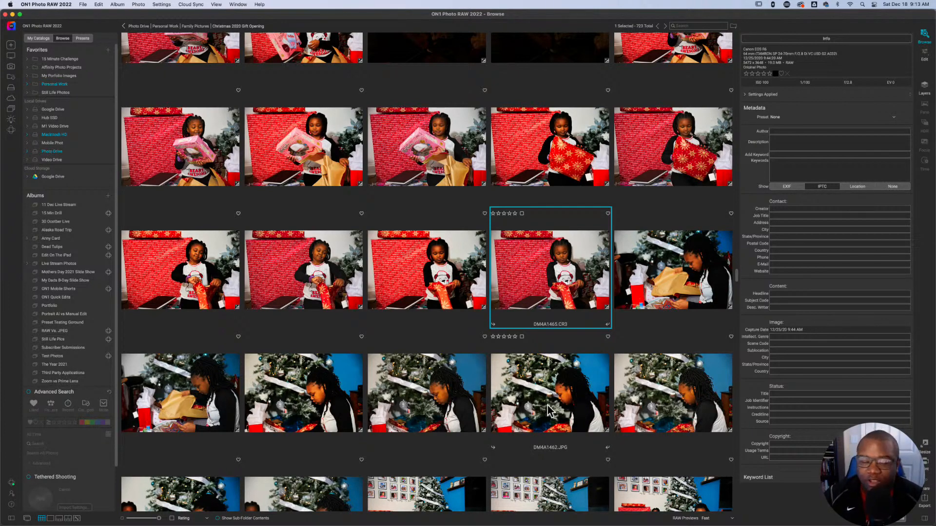
Step: Select the raw photo DM4A1460.CR3 showing the two girls beside the Christmas tree
scroll(550, 402, "down", 5)
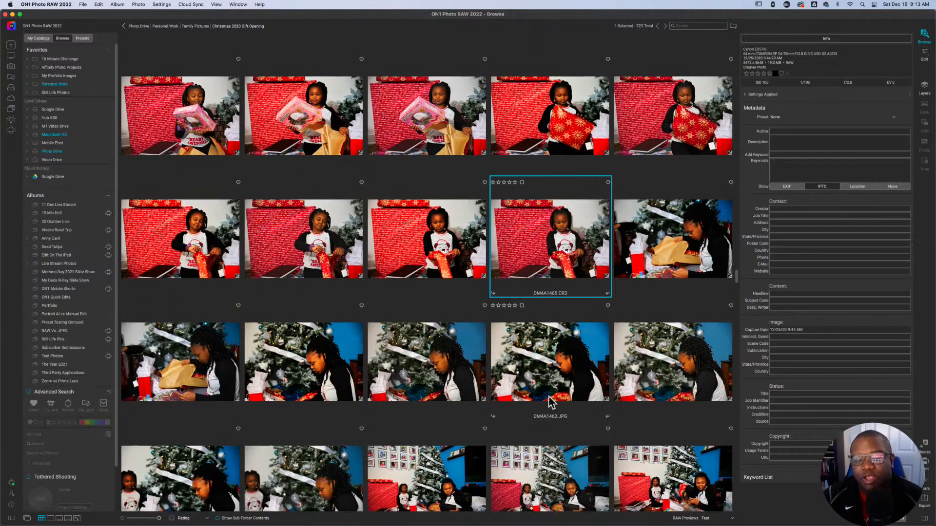
scroll(550, 402, "down", 1)
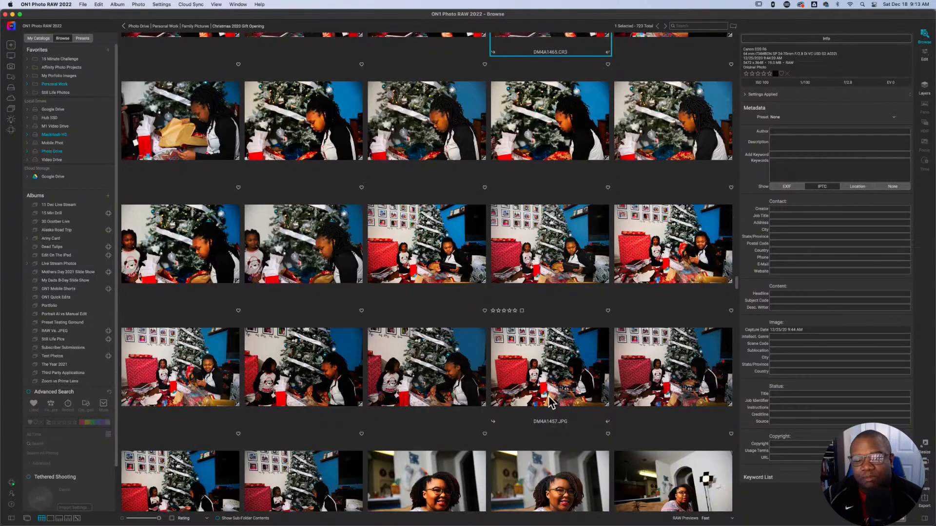
left_click(560, 251)
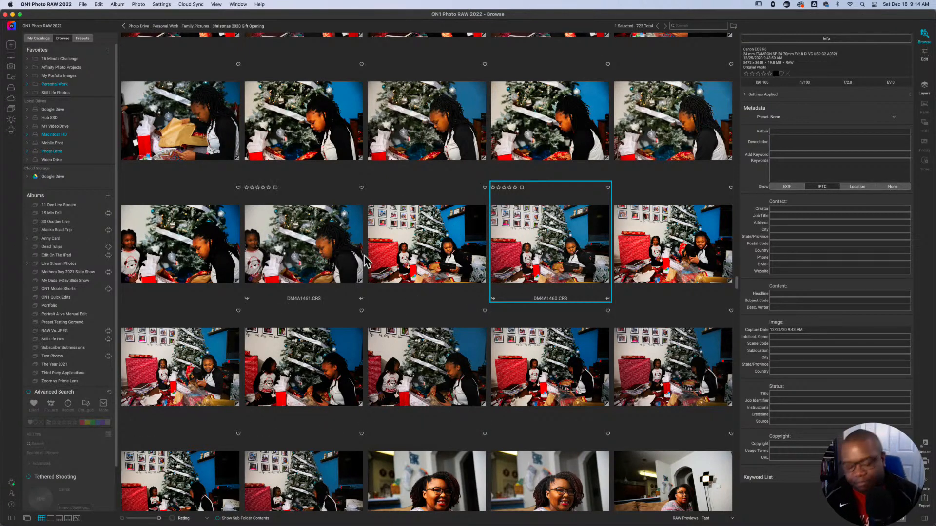
Step: Compare DM4A1461.CR3 side by side with DM4A1460.CR3, and view DM4A1458.CR3 on its own
left_click(309, 261, "super")
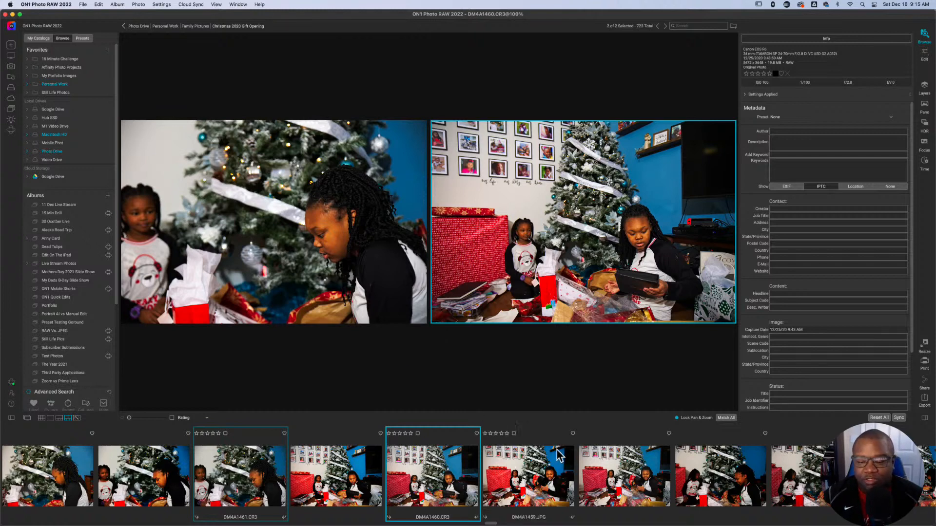
left_click(805, 475)
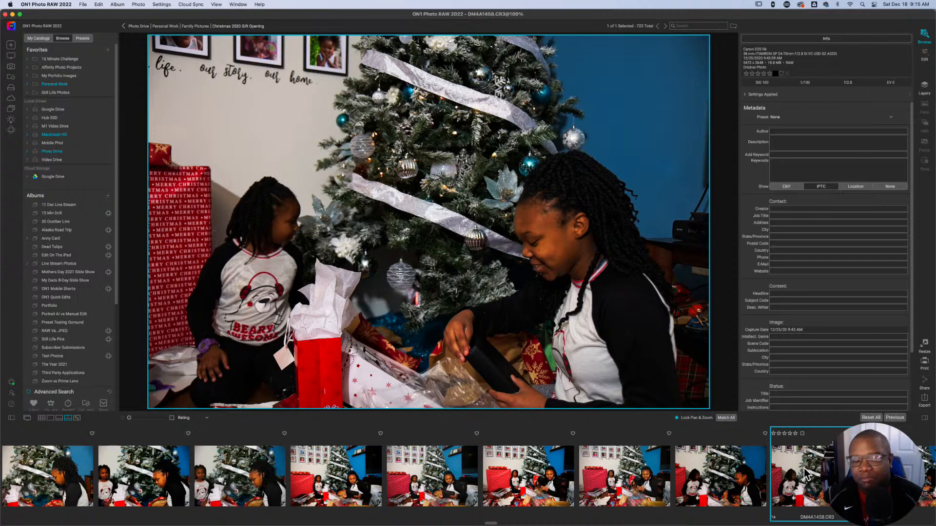
Step: Look further through the gift-opening photos and view the portrait DM4A1455.CR3 of the smiling woman with glasses
scroll(805, 472, "right", 5)
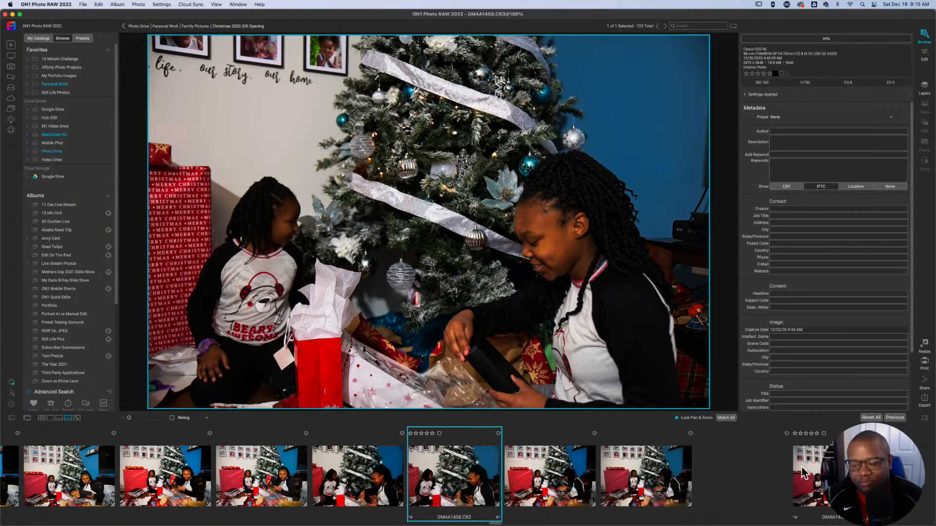
scroll(801, 467, "right", 2)
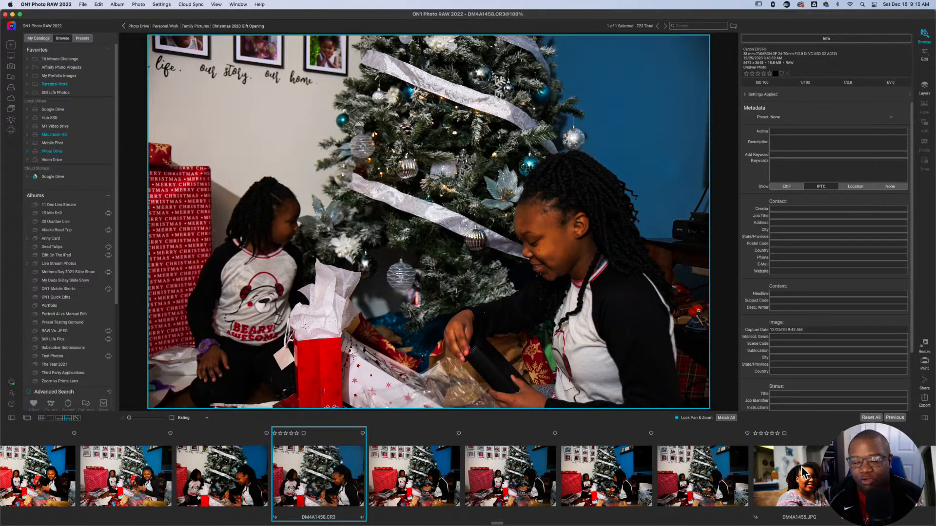
scroll(804, 472, "right", 4)
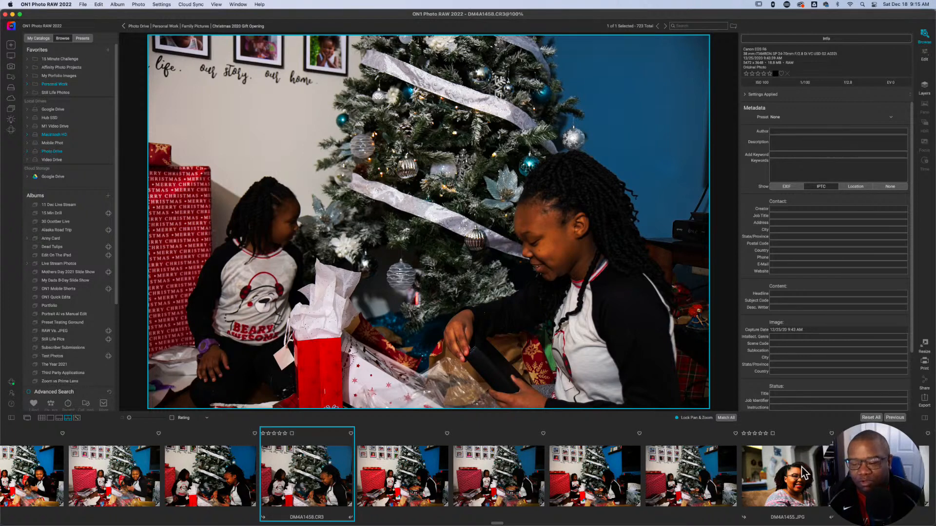
scroll(805, 469, "right", 2)
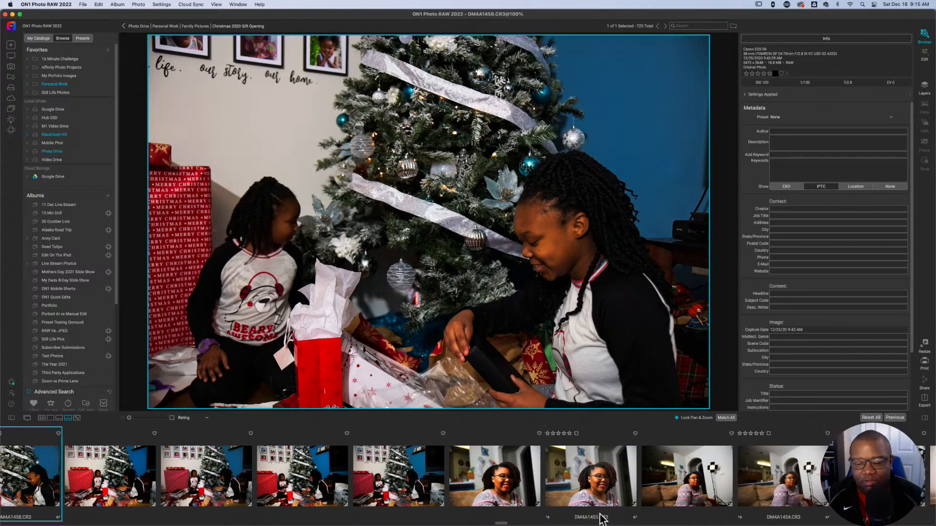
left_click(588, 486)
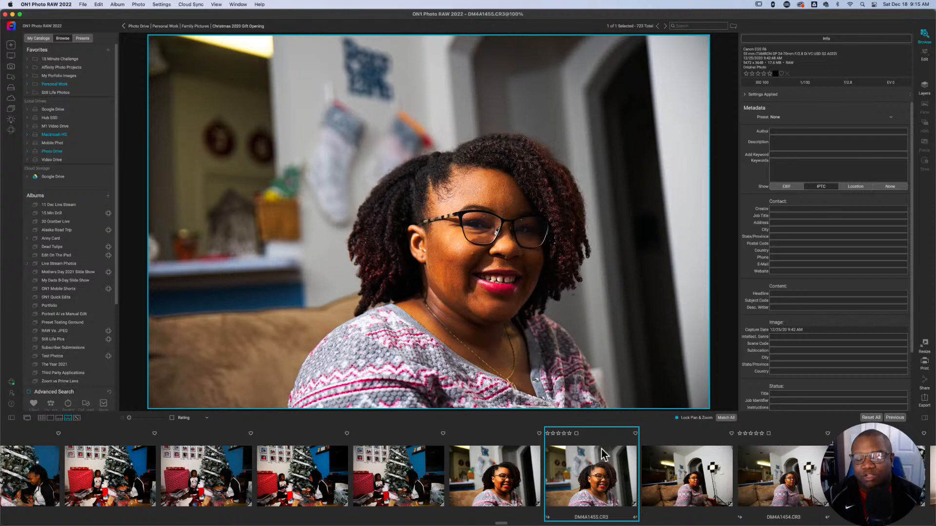
Step: View DM4A1451.JPG, the photo of the two girls with a sketch book and an art set beside the tree
scroll(595, 455, "right", 10)
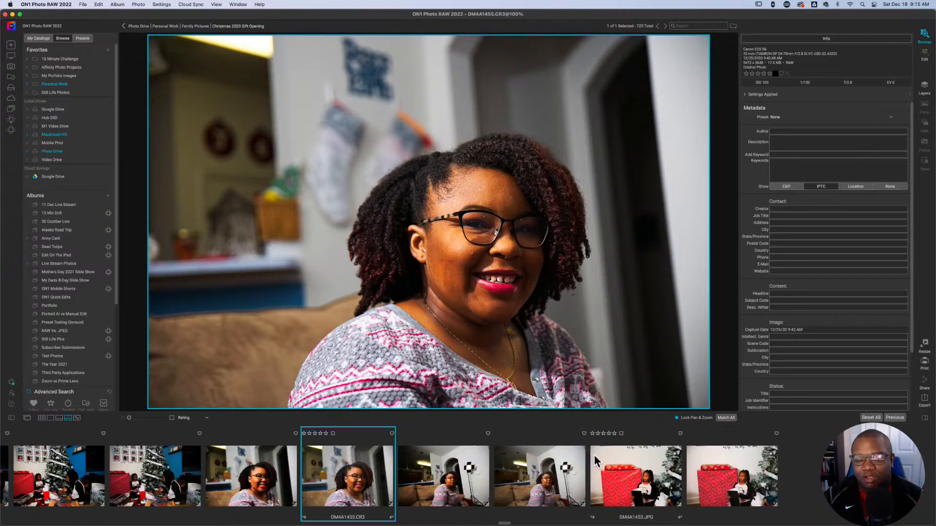
scroll(595, 456, "right", 3)
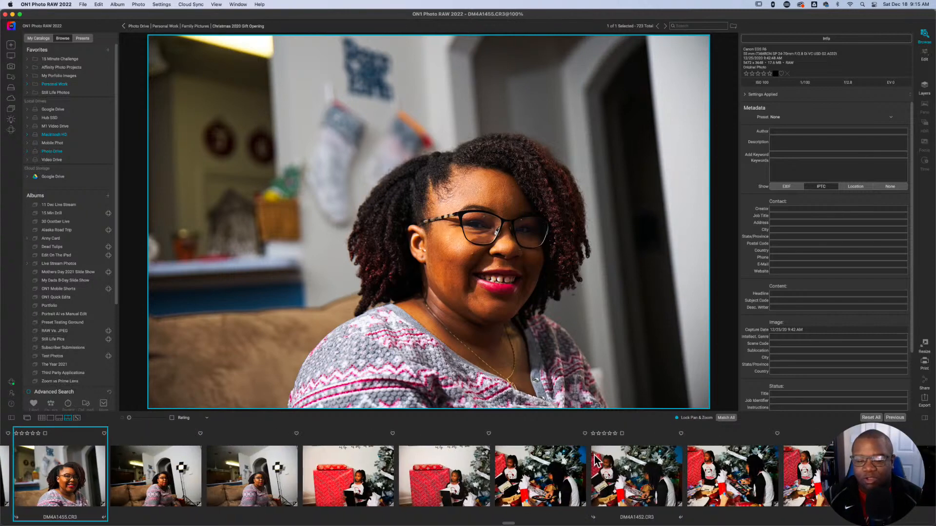
scroll(594, 458, "right", 3)
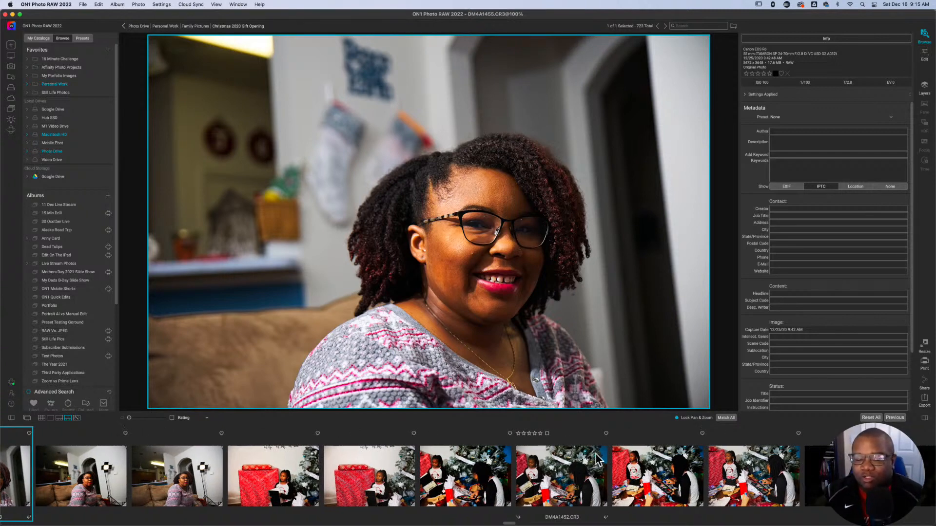
scroll(591, 490, "right", 3)
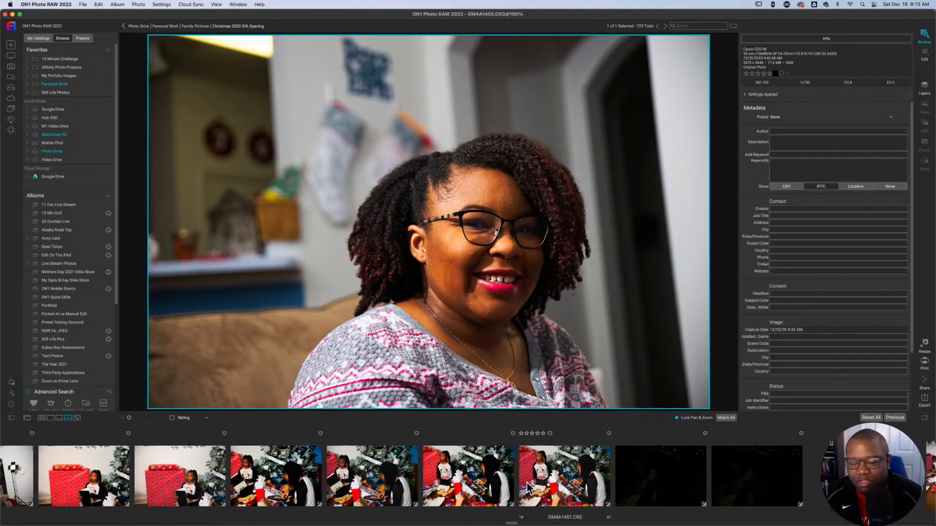
left_click(468, 477)
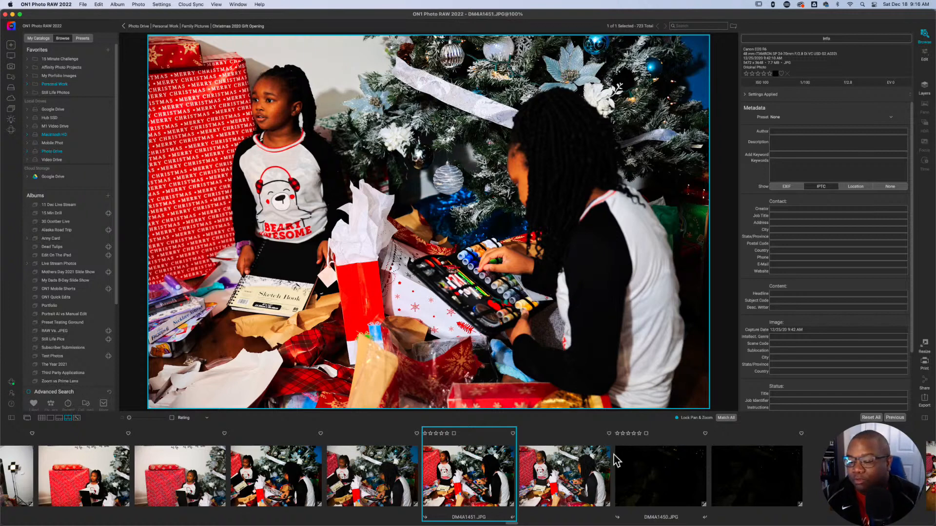
Step: View the vertical photo DM4A1447.JPG and inspect the girls and the presents up close before returning to the full view
scroll(616, 460, "right", 10)
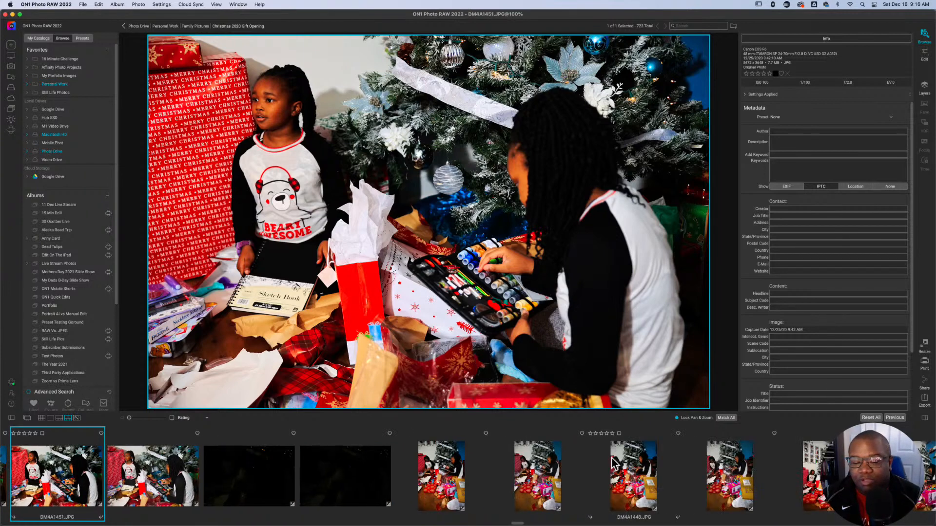
scroll(616, 463, "right", 1)
scroll(615, 463, "right", 4)
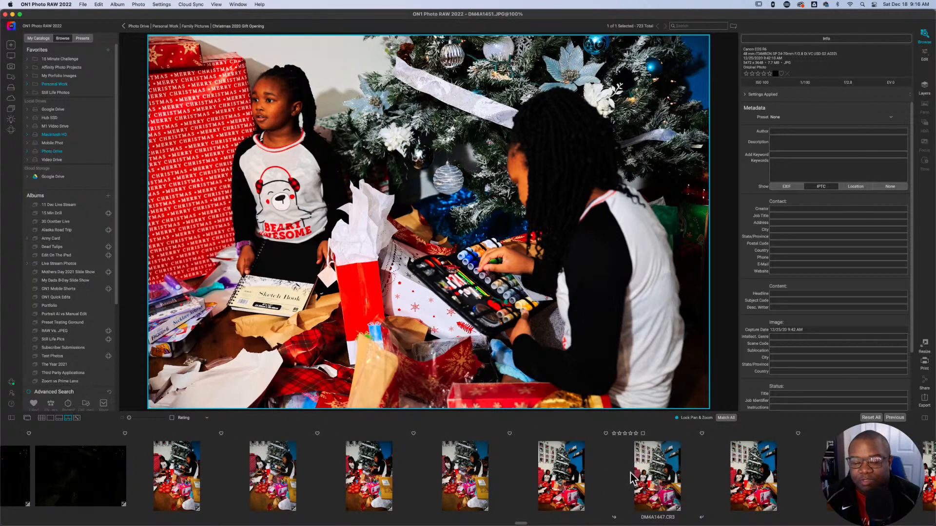
left_click(560, 486)
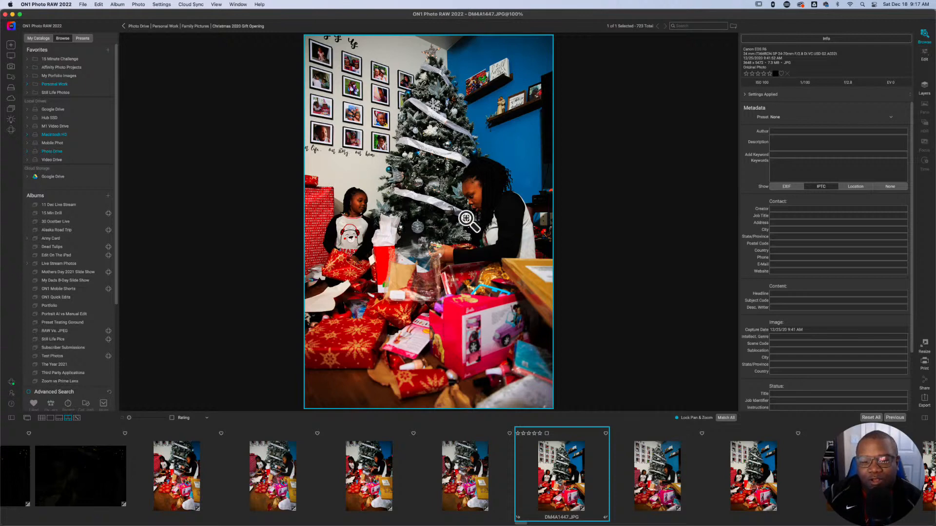
left_click(476, 197)
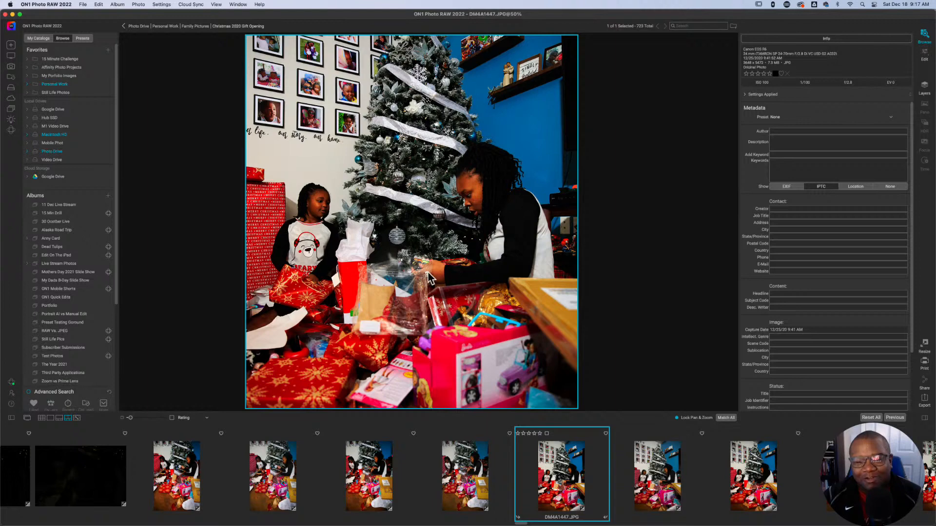
left_click(429, 313)
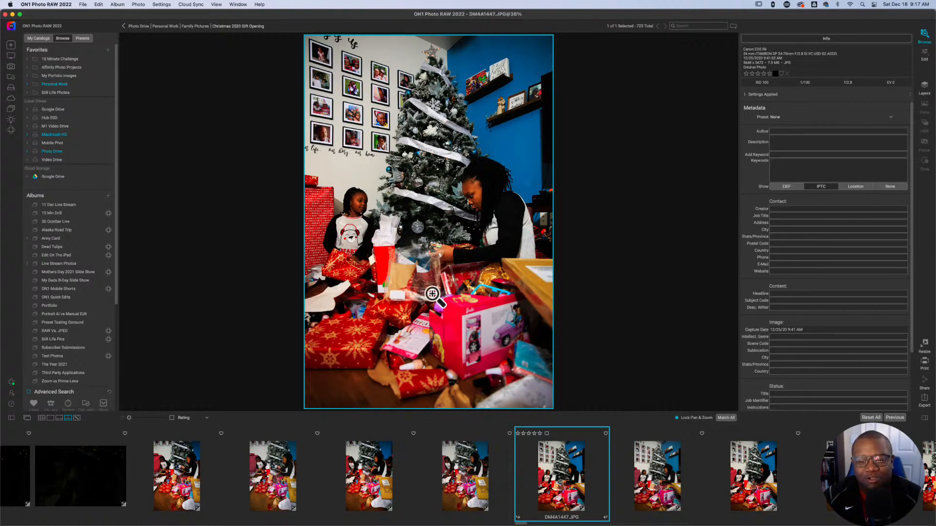
left_click(428, 215)
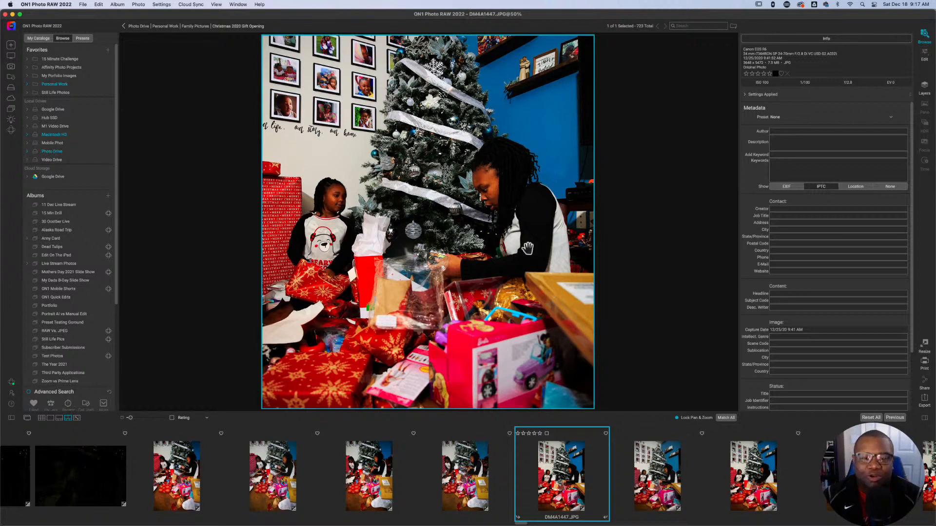
scroll(447, 230, "down", 3)
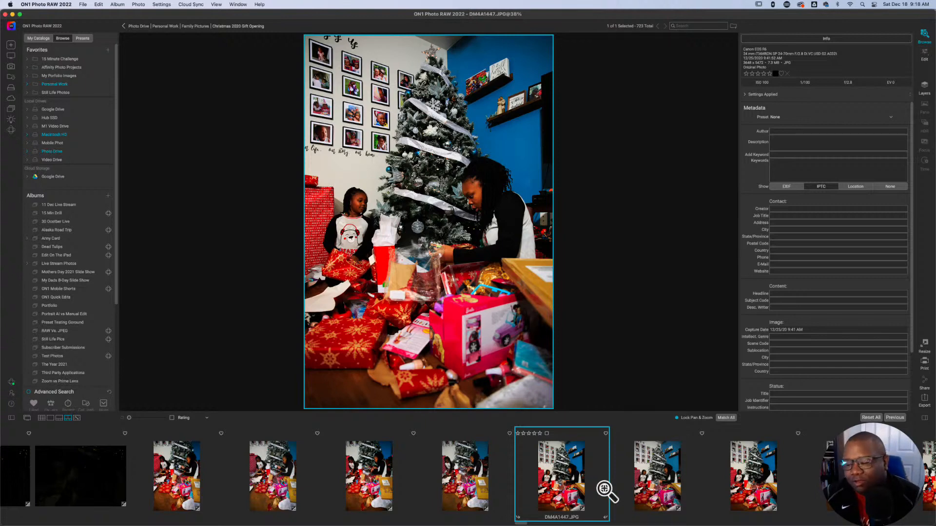
Step: View the vertical photo DM4A1442.CR3 of the younger girl surrounded by wrapping paper
scroll(609, 498, "right", 2)
scroll(609, 497, "right", 10)
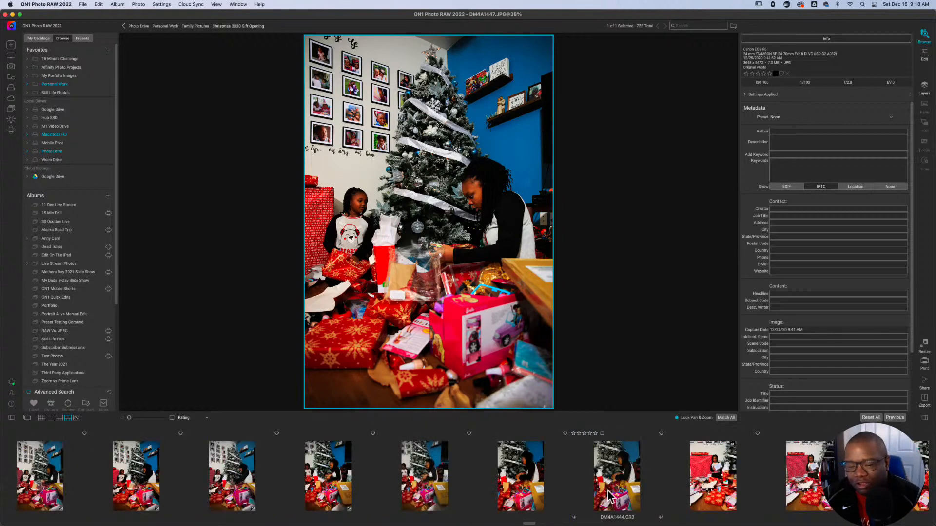
scroll(608, 490, "right", 2)
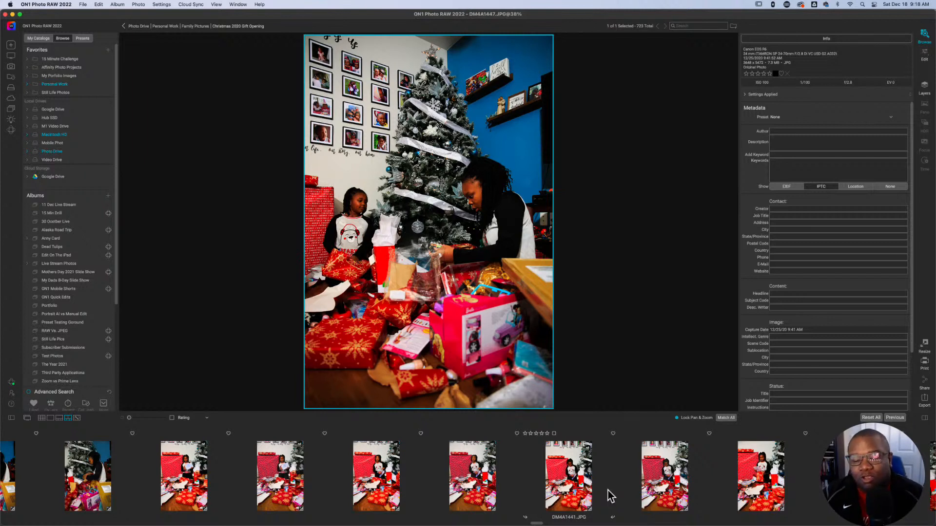
left_click(465, 490)
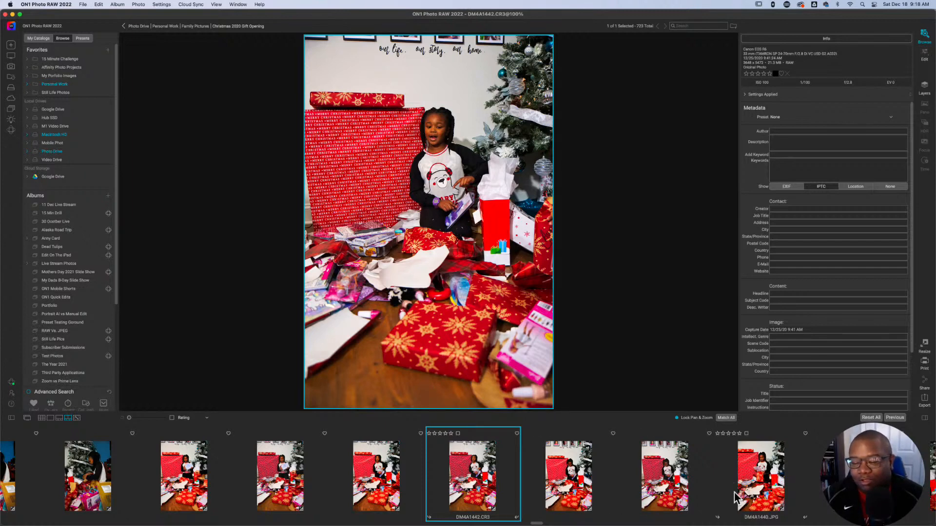
Step: View DM4A1434.JPG, the photo of the older girl opening a gift in red and gold wrapping
scroll(736, 496, "right", 1)
scroll(736, 497, "right", 3)
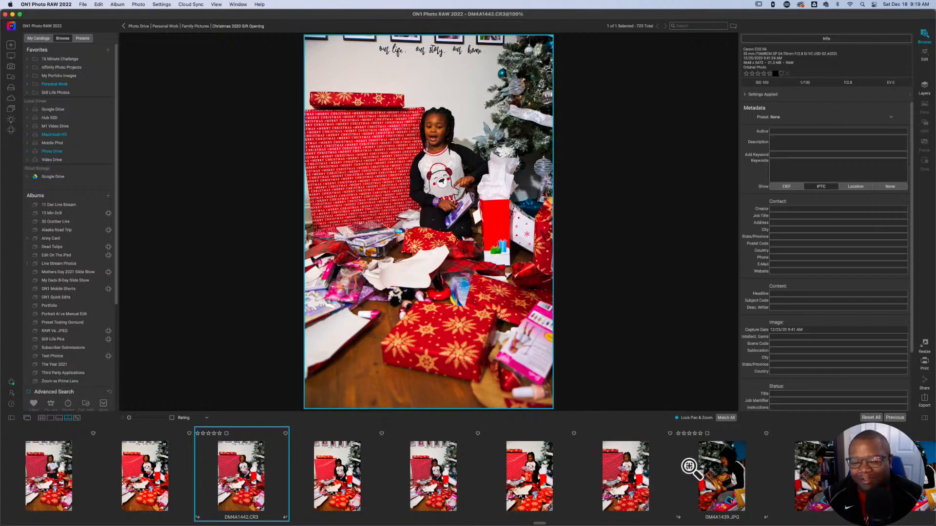
scroll(690, 468, "right", 3)
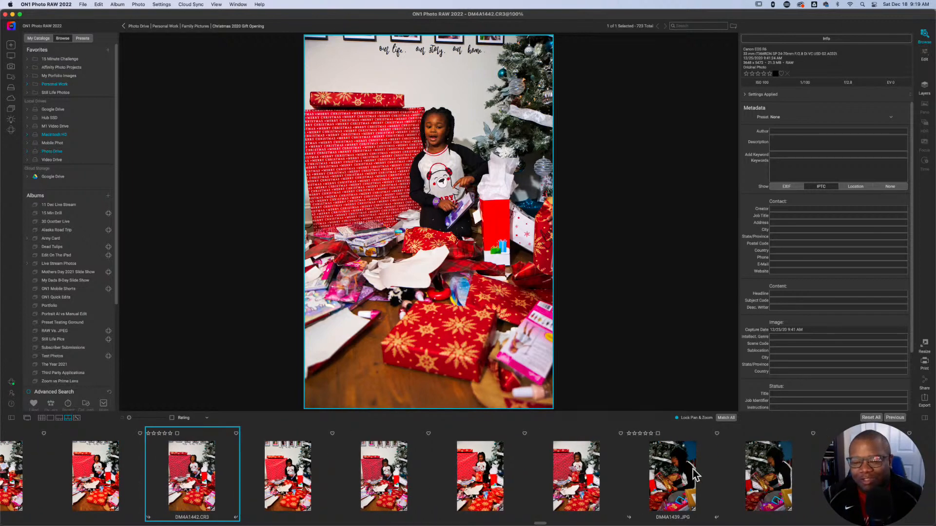
scroll(695, 475, "right", 10)
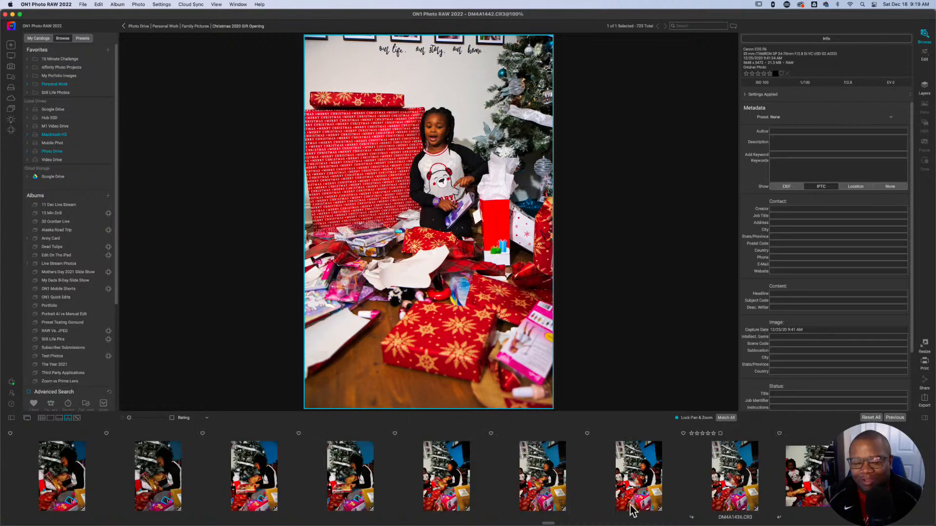
left_click(712, 478)
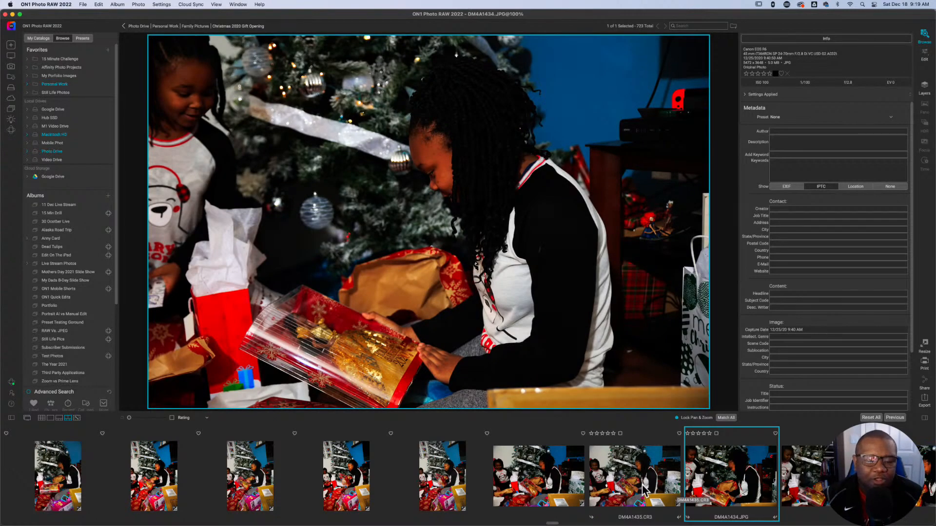
Step: View DM4A1431.CR3, the photo of the younger girl unwrapping a present before the Merry Christmas wrapping paper
scroll(645, 489, "right", 2)
scroll(643, 489, "right", 10)
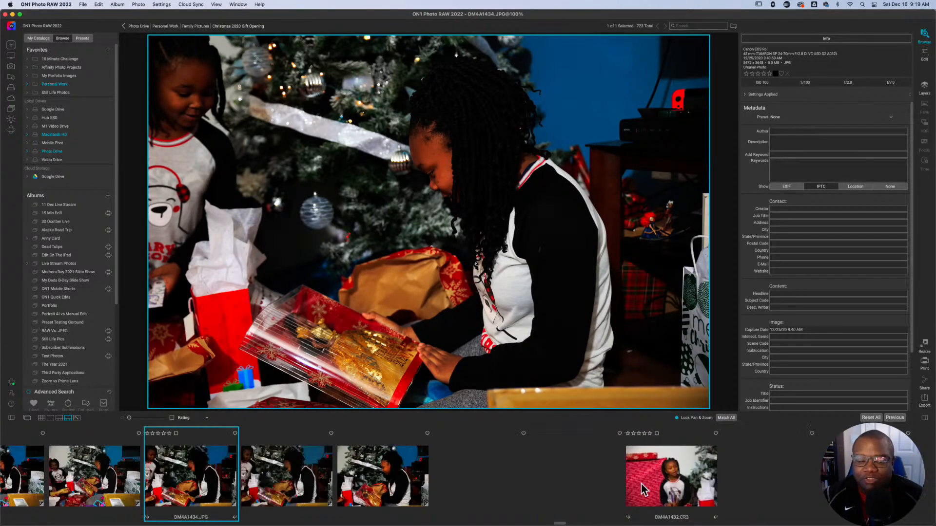
scroll(643, 489, "right", 2)
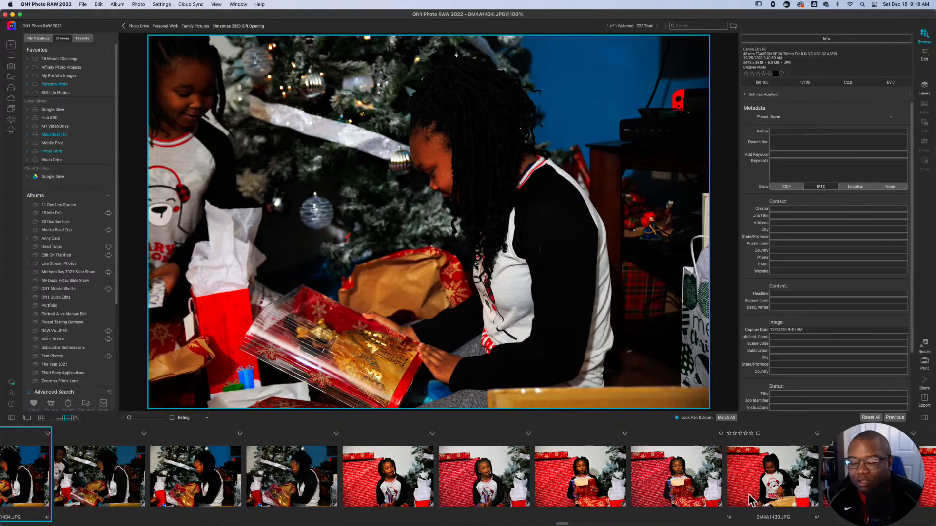
left_click(681, 489)
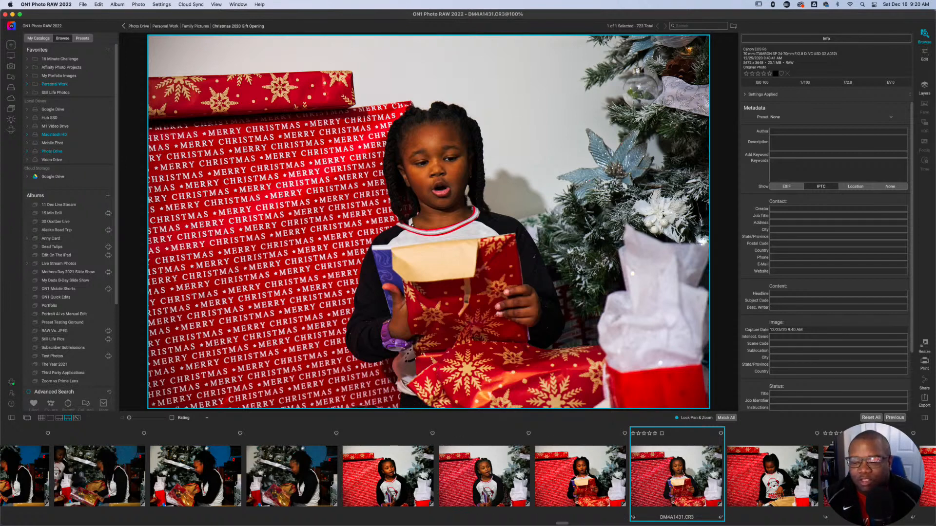
Step: View DM4A1426.JPG, the photo of the older girl holding a pink boxed toy beside the younger girl
scroll(868, 475, "right", 1)
scroll(468, 475, "right", 10)
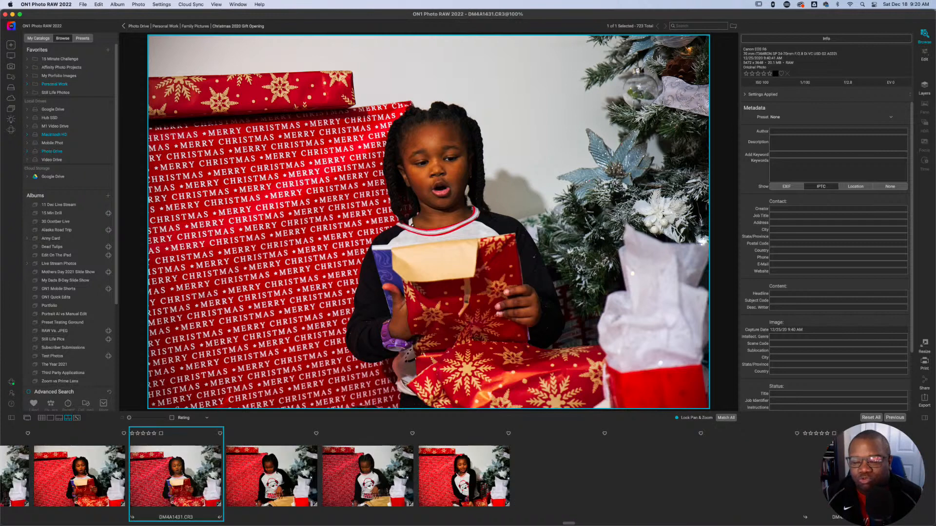
scroll(468, 475, "right", 5)
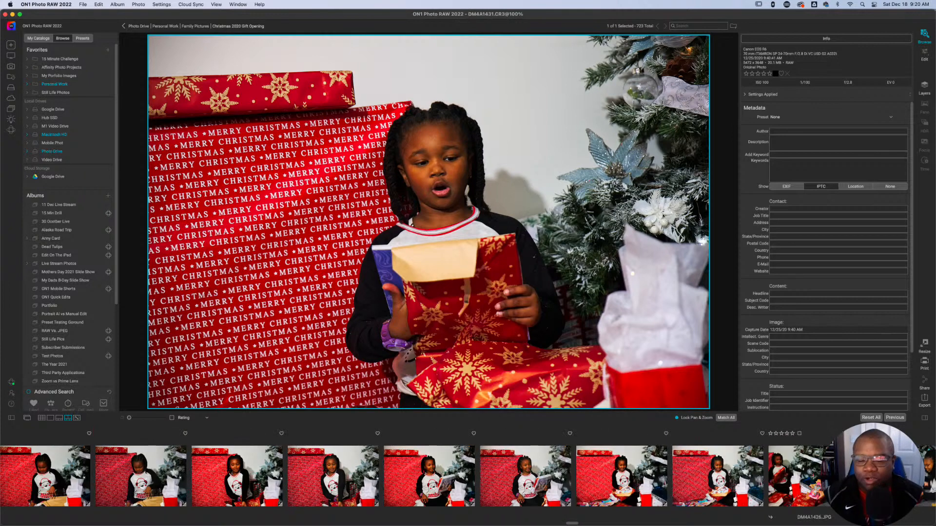
left_click(800, 486)
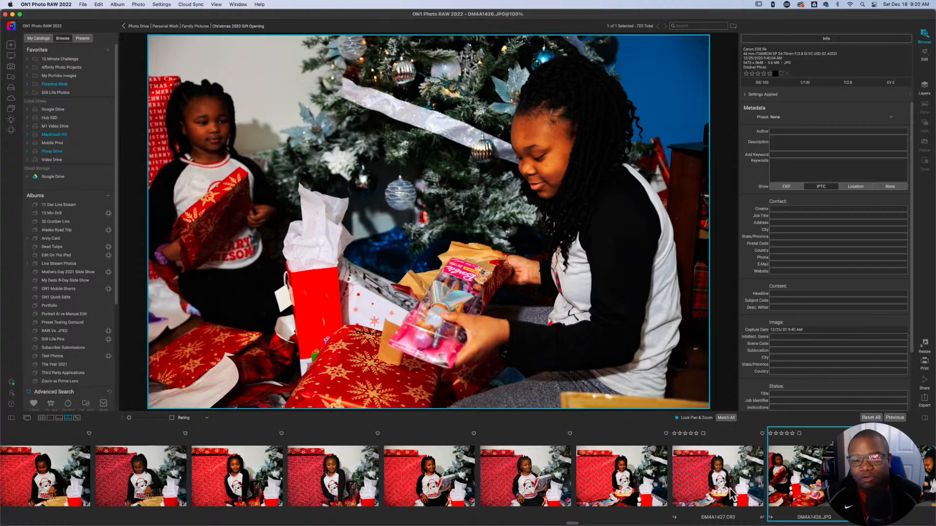
Step: Look through the gift-opening photos beyond DM4A1426.JPG, around DM4A1425.CR3, for the next one to view
scroll(730, 493, "right", 1)
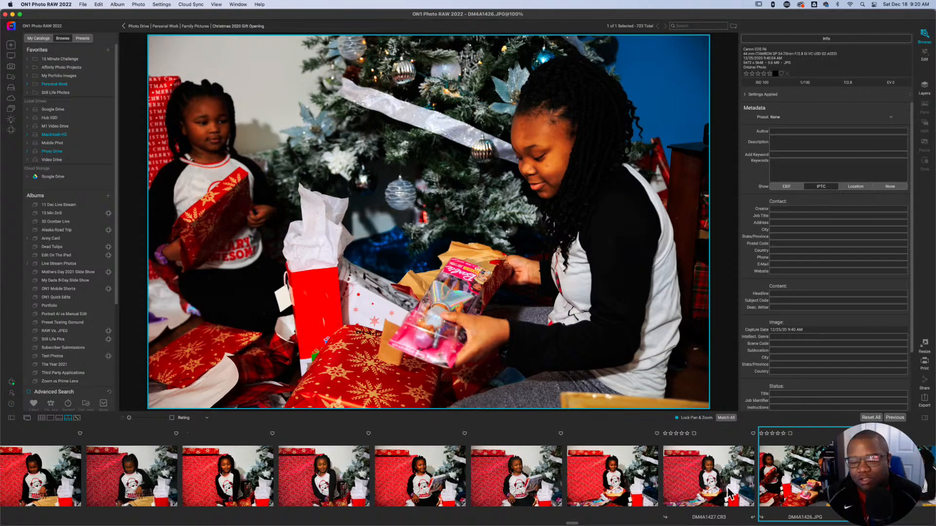
scroll(730, 493, "right", 6)
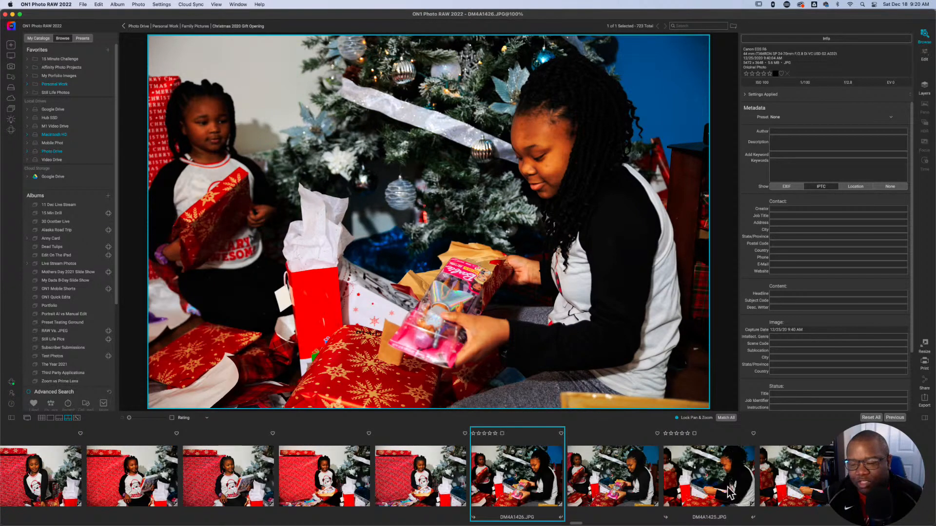
scroll(730, 493, "right", 2)
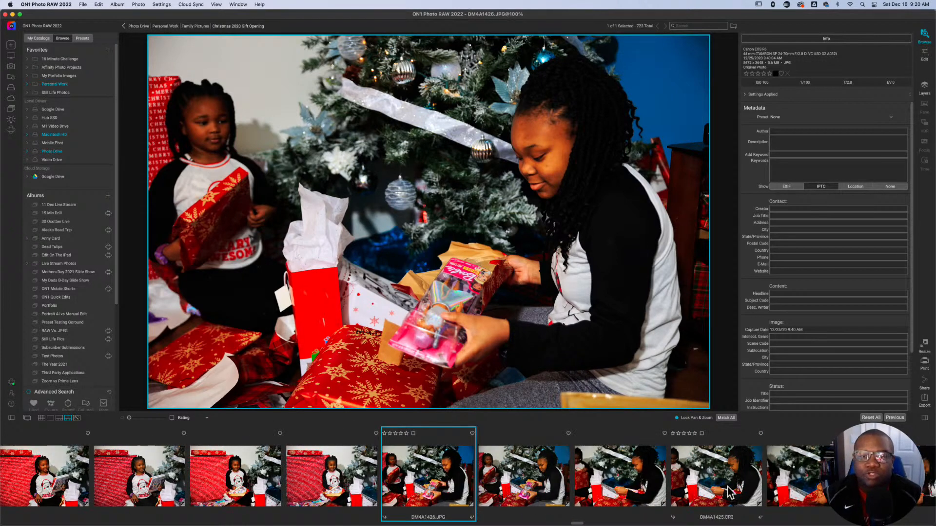